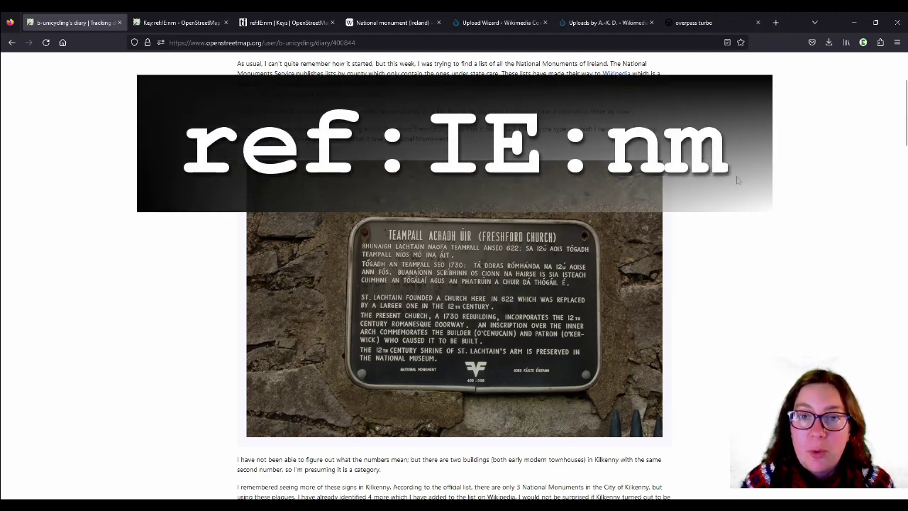
Switch from the Freshford Church diary post to the Key:ref:IE:nm OpenStreetMap wiki page
click(159, 22)
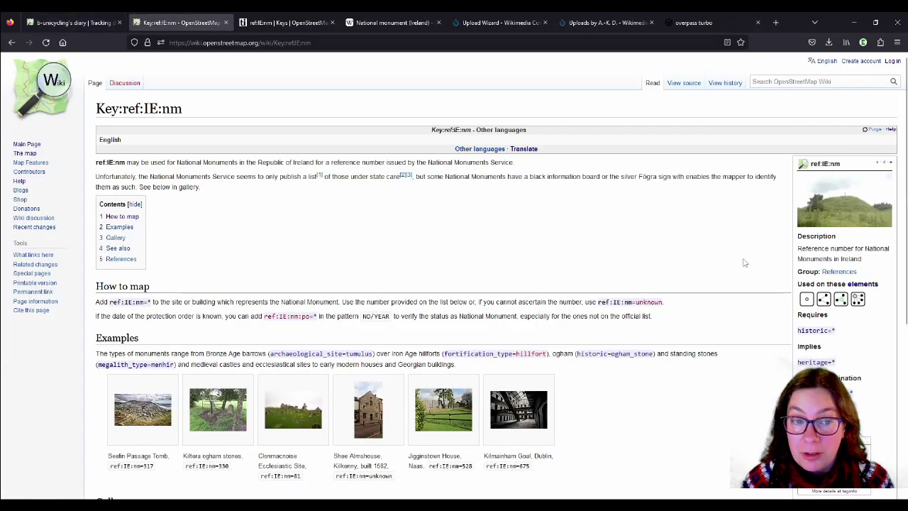
Skim the Key:ref:IE:nm wiki page, then move to the National monument (Ireland) Wikipedia article
scroll(745, 263, down, 1)
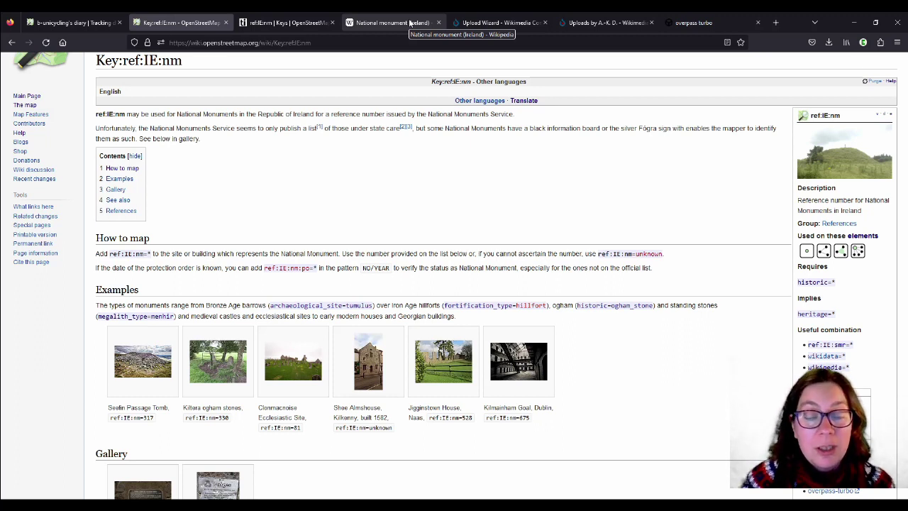
click(399, 23)
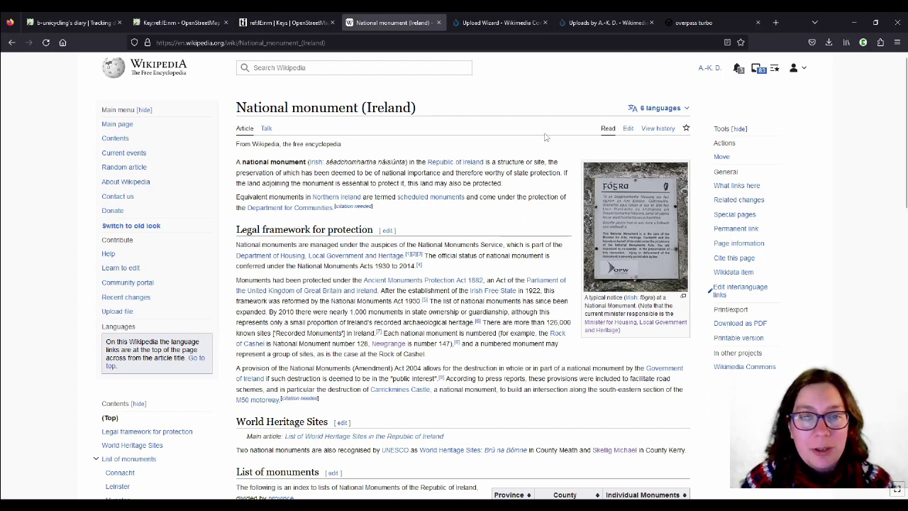
Scroll to the article's List of monuments table with per-county counts and the 761 total
scroll(528, 136, down, 1)
scroll(522, 136, up, 1)
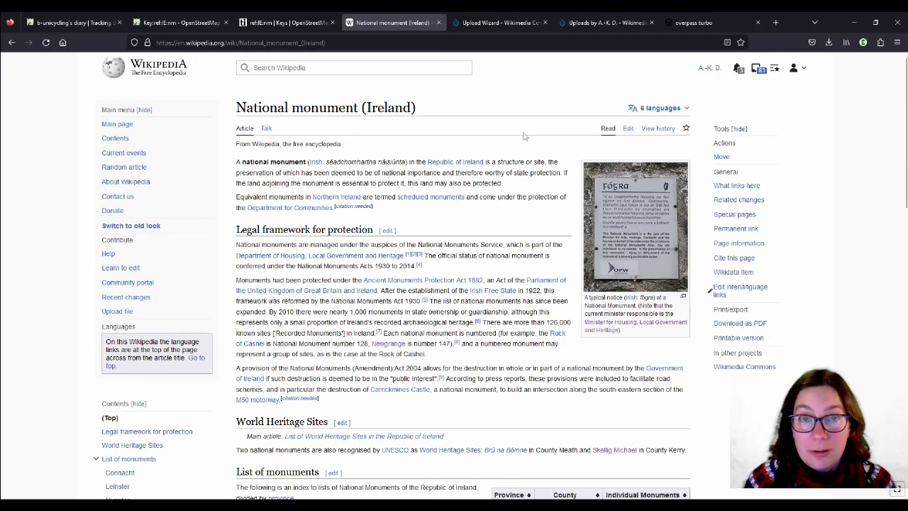
scroll(523, 135, down, 3)
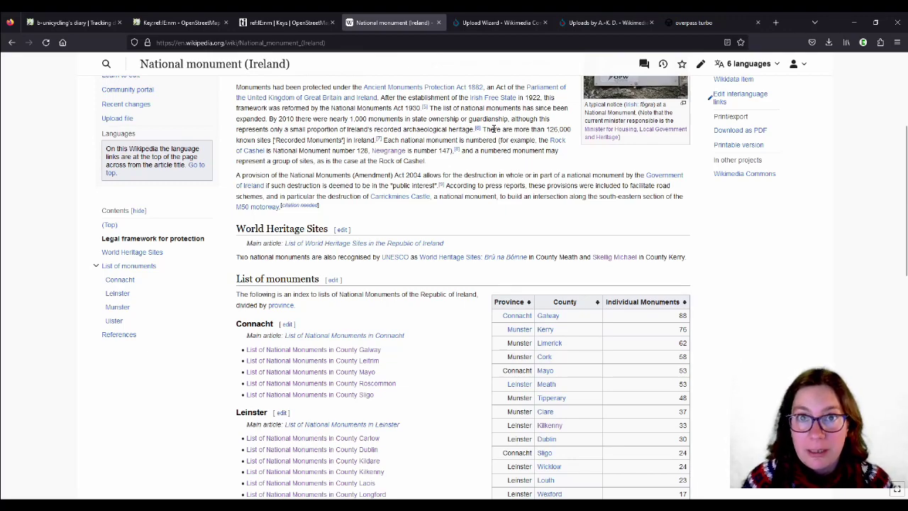
scroll(496, 132, down, 3)
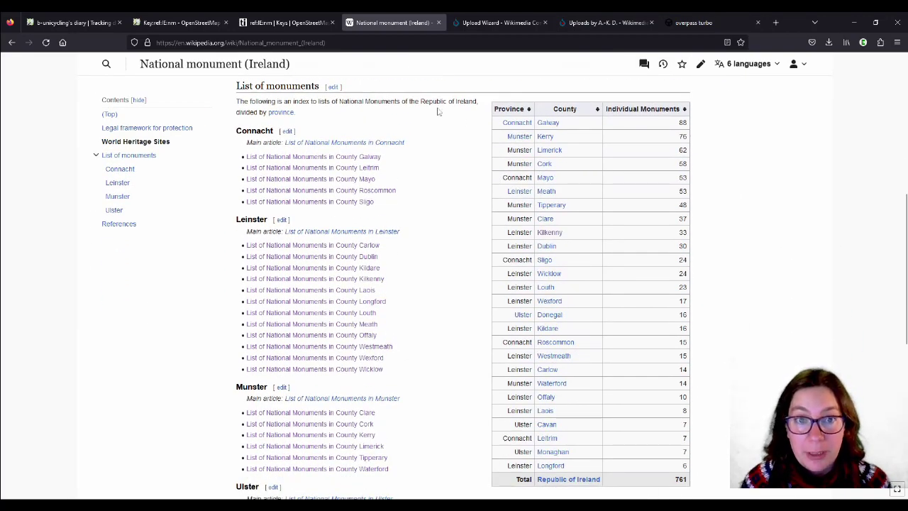
scroll(465, 191, down, 1)
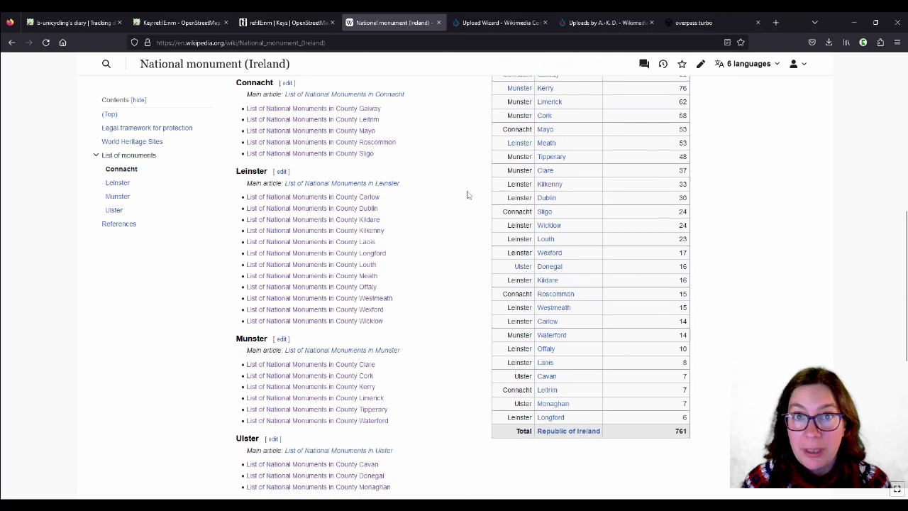
scroll(477, 193, down, 1)
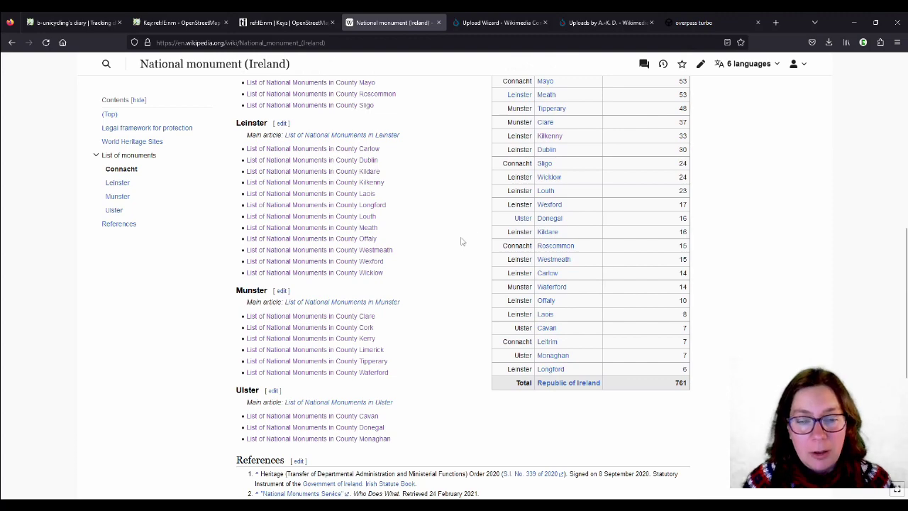
scroll(460, 239, down, 2)
scroll(472, 242, up, 3)
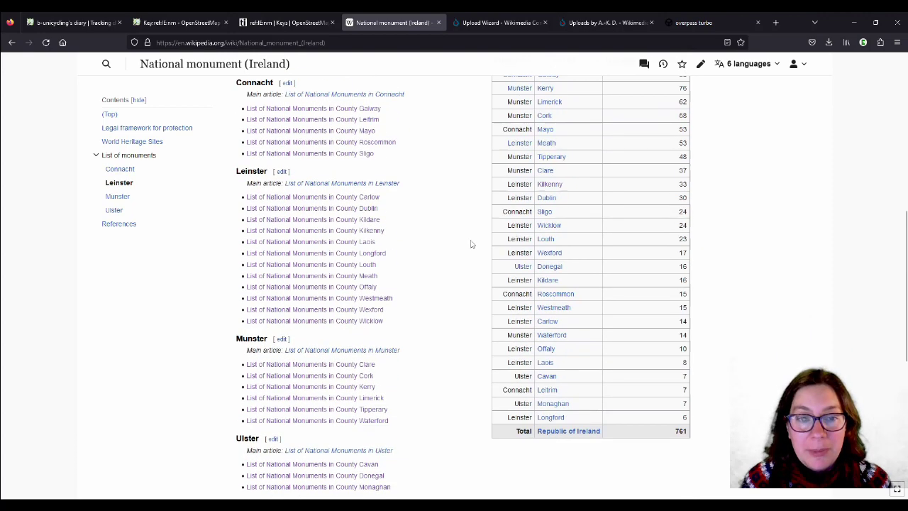
Open the County Kilkenny National Monuments list, read down to Kyteler's Inn, then switch to overpass turbo
click(381, 231)
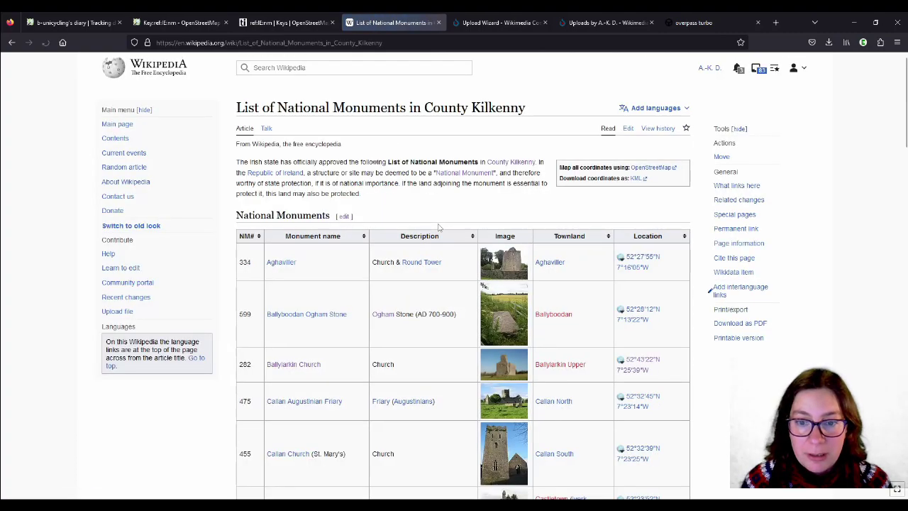
scroll(628, 248, down, 10)
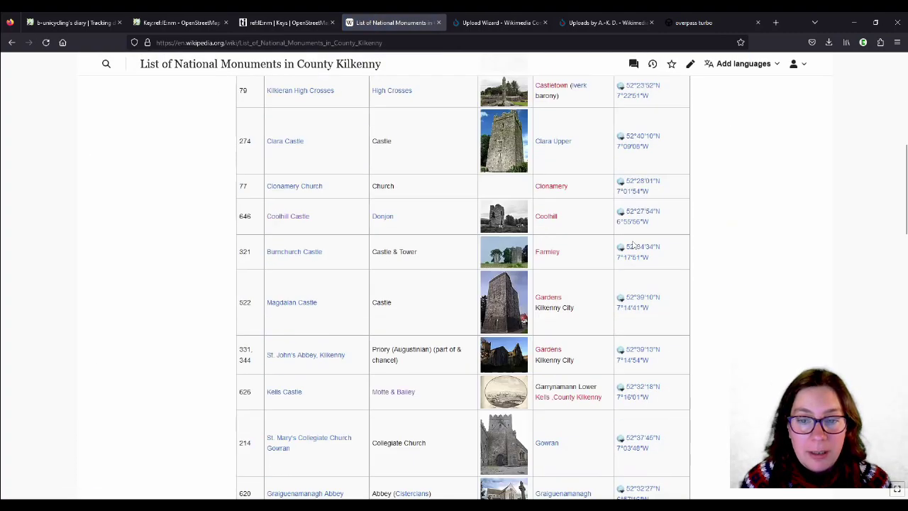
scroll(633, 245, down, 15)
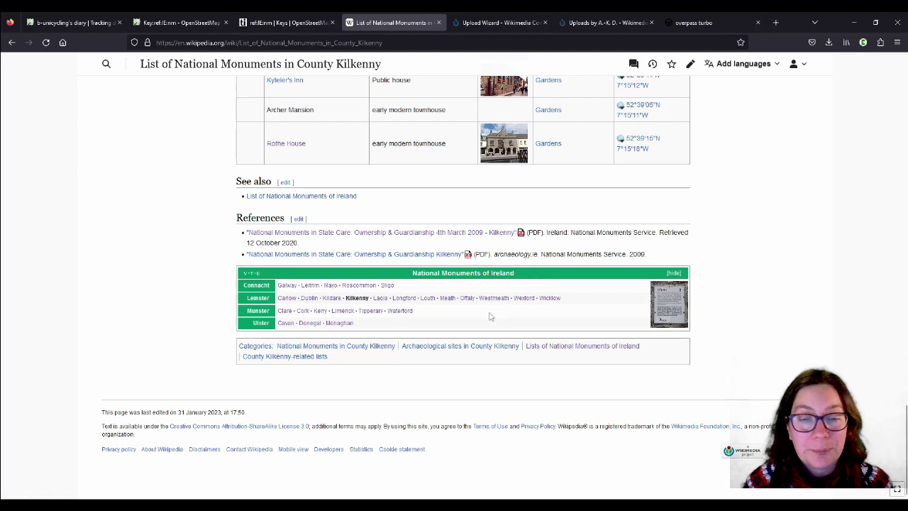
click(709, 22)
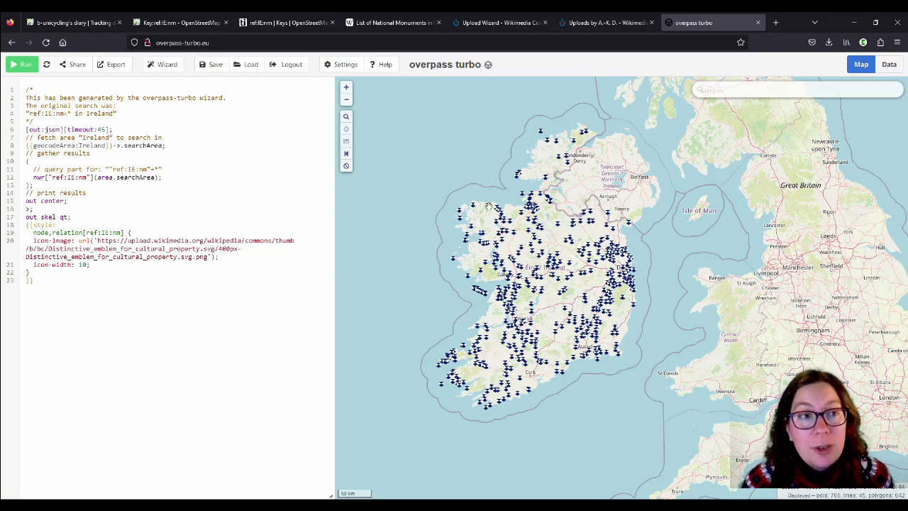
Review the Key:ref:IE:nm wiki page and its ref:IE:smr=* infobox link, then return to overpass turbo
click(158, 23)
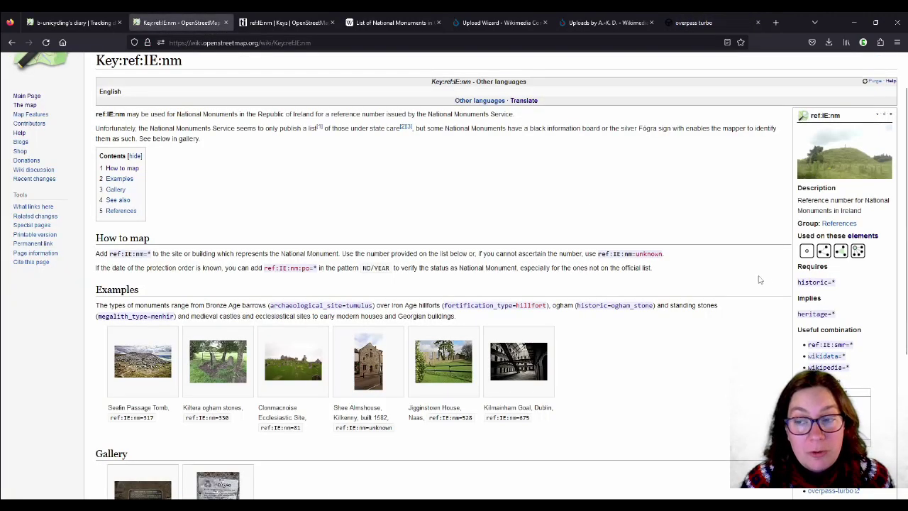
scroll(815, 302, down, 1)
mouse_move(816, 303)
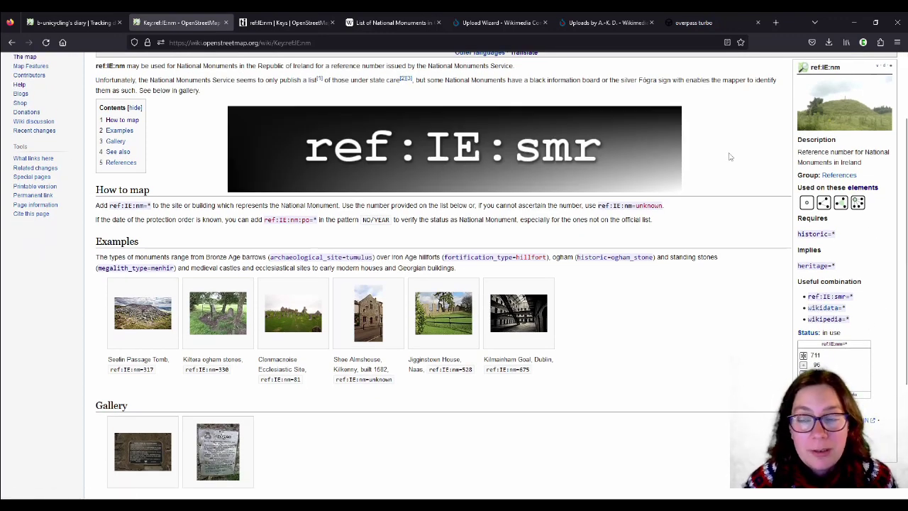
scroll(754, 225, up, 1)
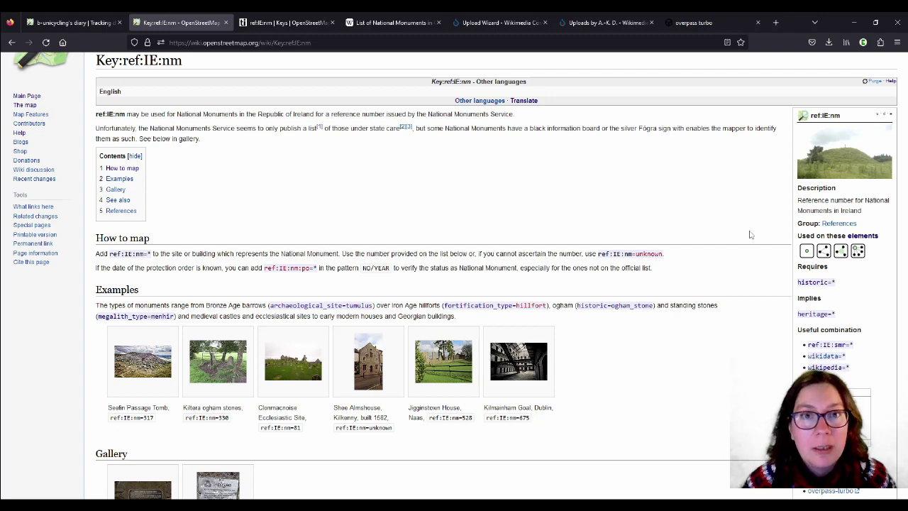
click(723, 24)
Zoom the ref:IE:nm map from all of Ireland to Lough Gur near Limerick at 500 m scale
scroll(516, 330, up, 2)
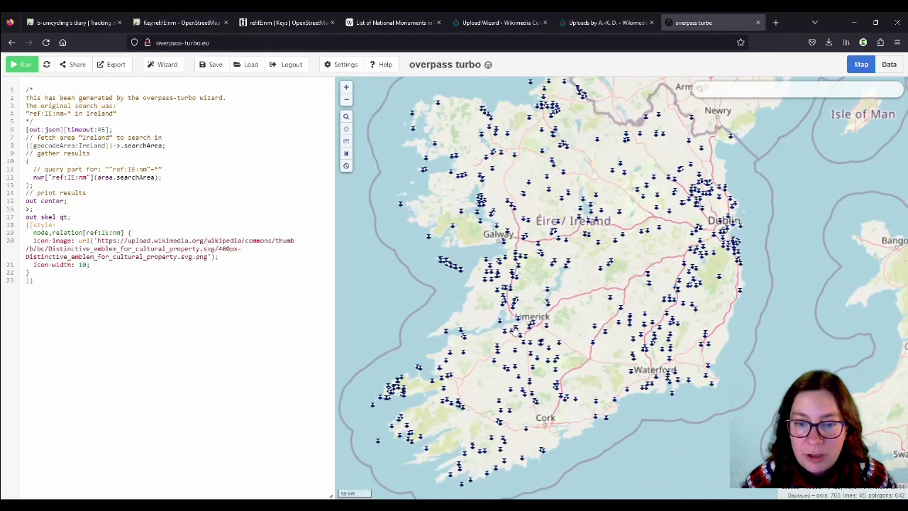
scroll(515, 330, up, 3)
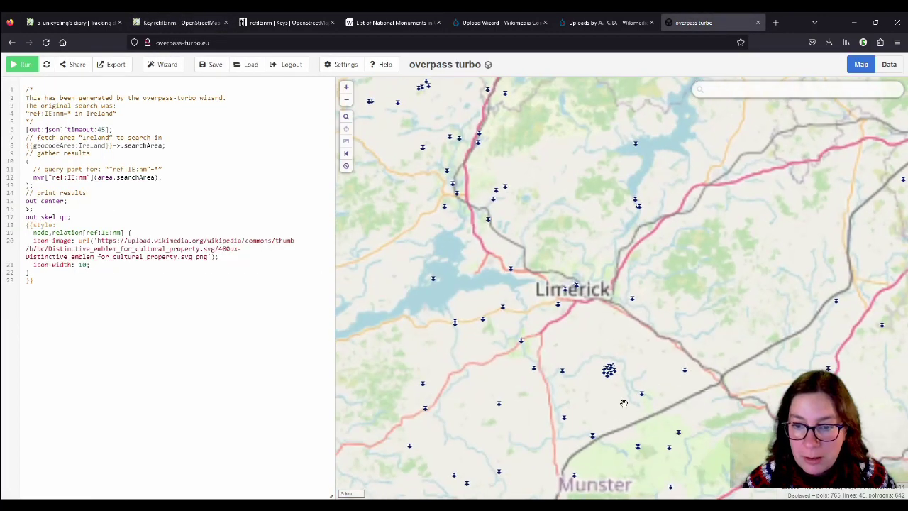
scroll(608, 373, up, 3)
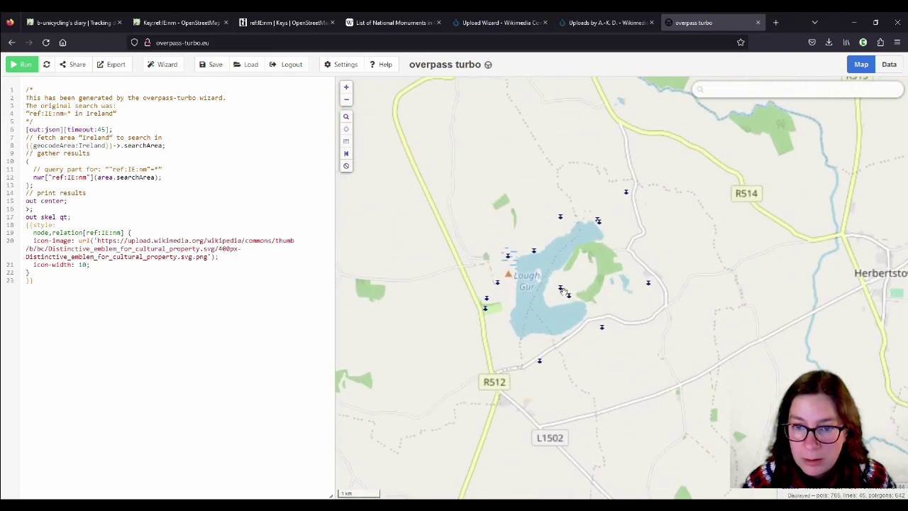
scroll(512, 289, up, 2)
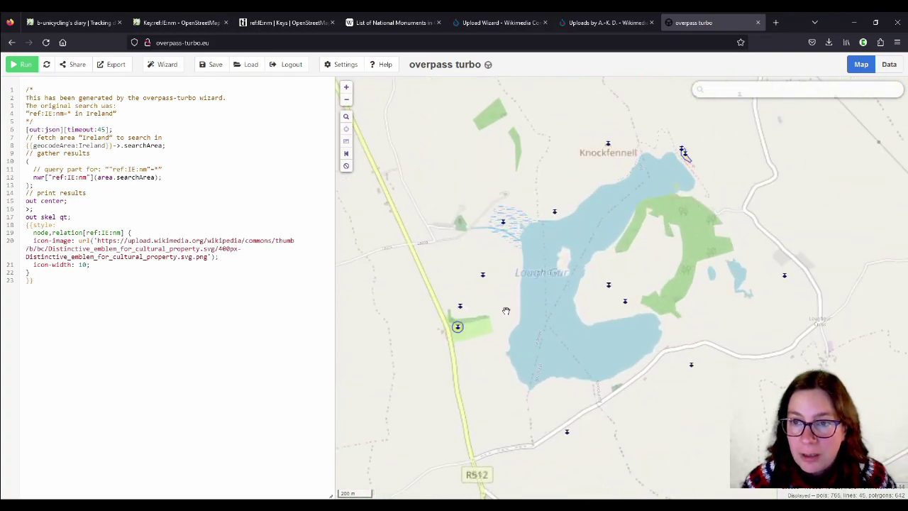
scroll(505, 311, down, 1)
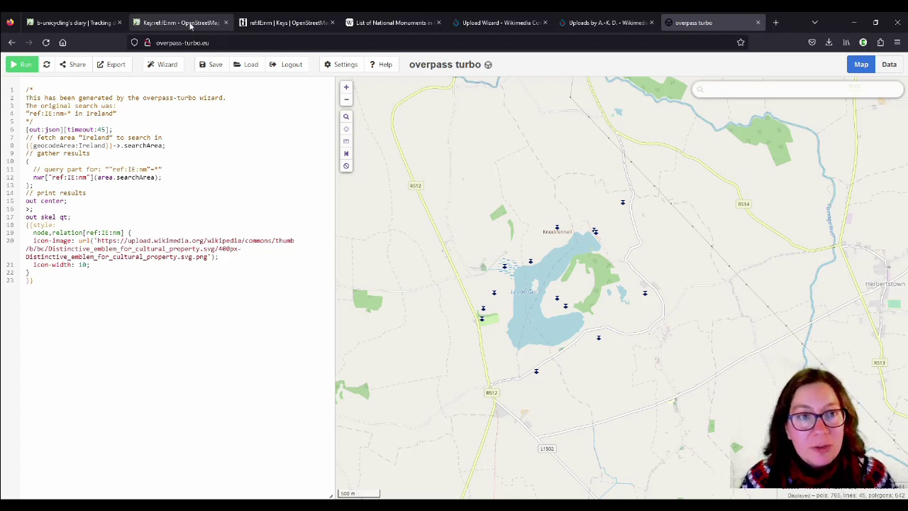
Return to the diary post and scroll to the Freshford Church plaque photo and Kilkenny monument-number notes
click(70, 22)
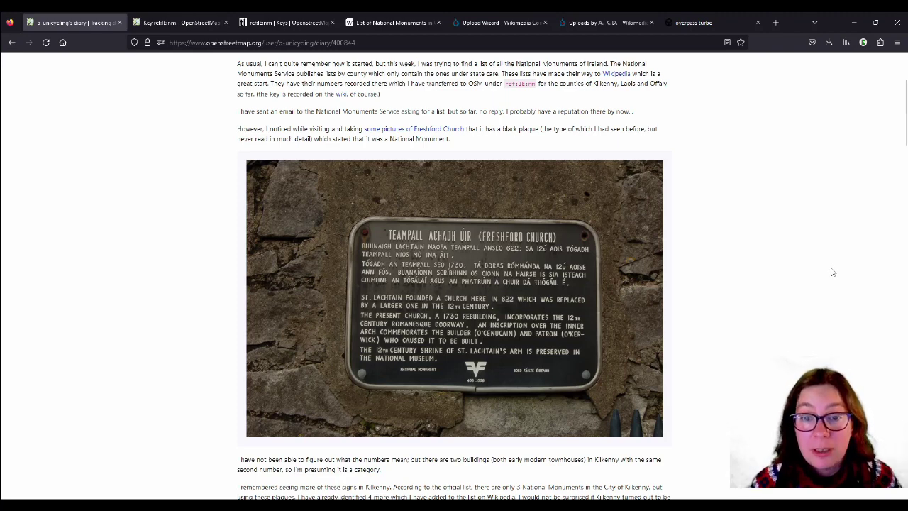
scroll(844, 274, up, 1)
scroll(850, 275, down, 1)
scroll(850, 274, down, 1)
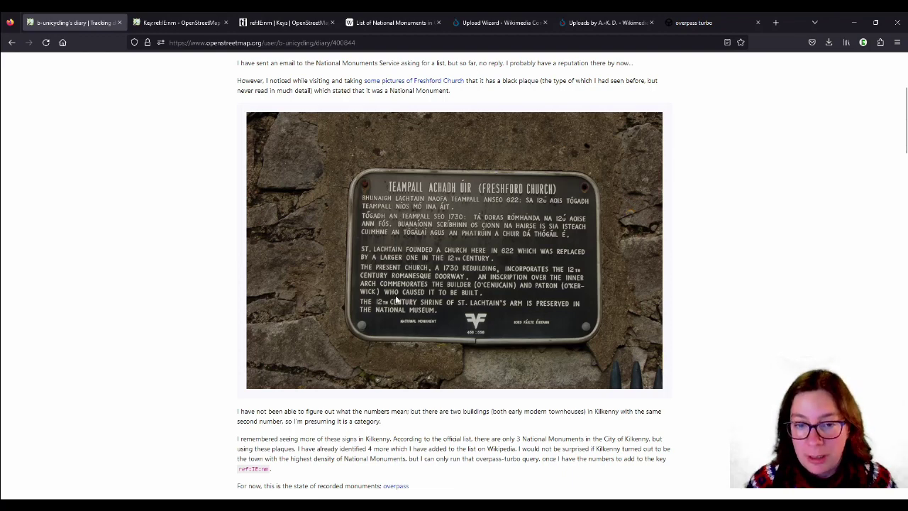
scroll(431, 367, down, 1)
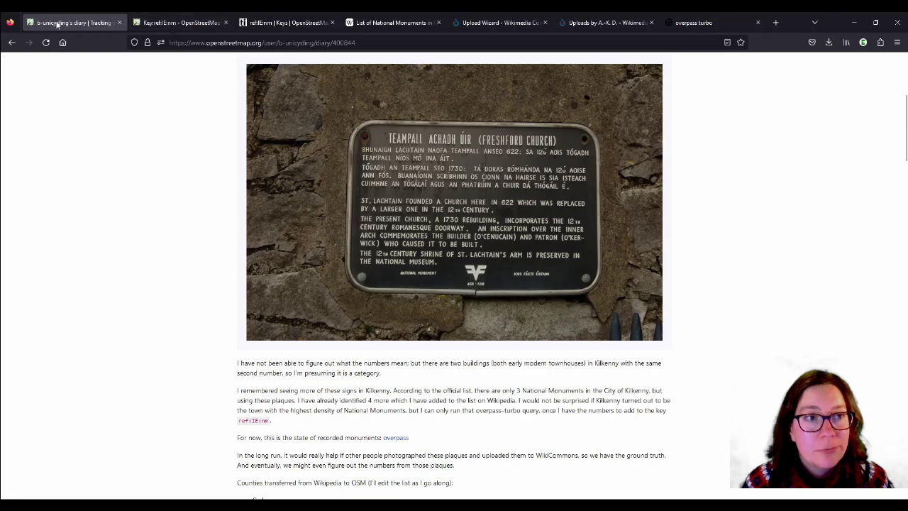
Open the Fógra (notice), Tory Island plaque photo from the ref:IE:nm gallery and view it full size
click(181, 22)
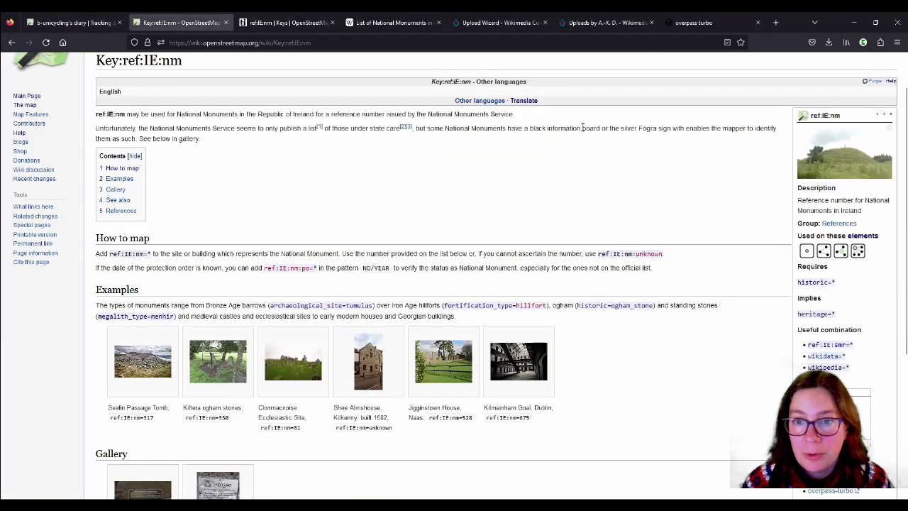
scroll(567, 188, down, 3)
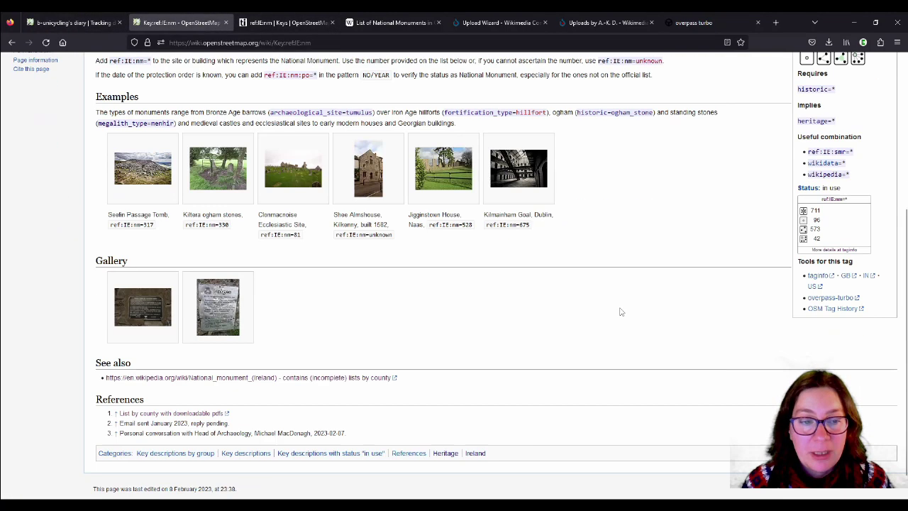
click(229, 305)
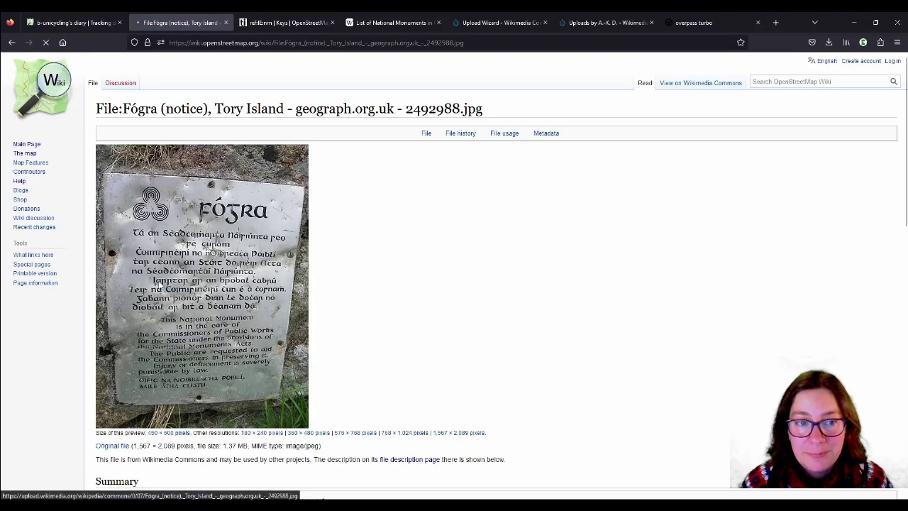
click(275, 282)
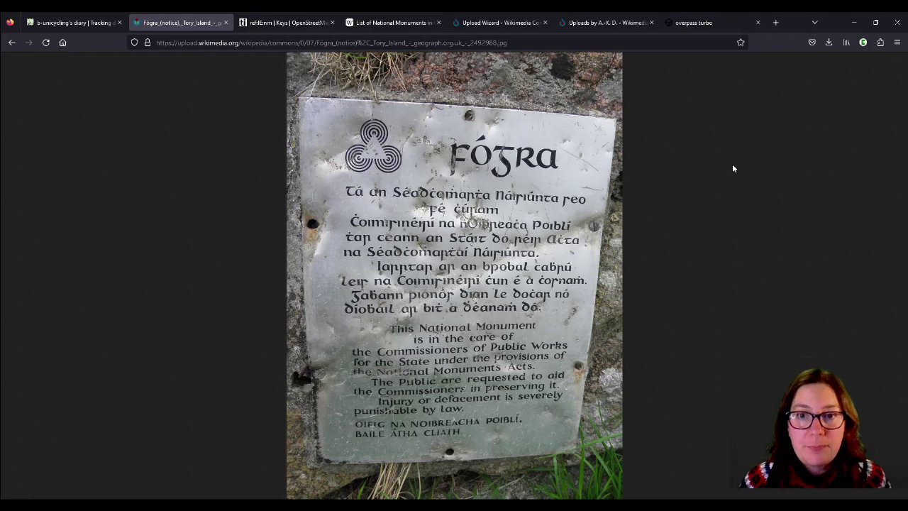
click(11, 42)
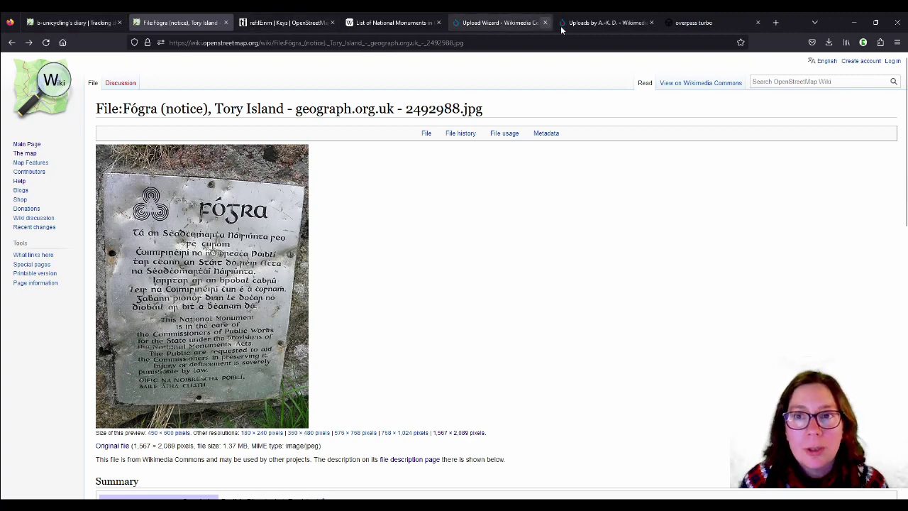
Open the uploaded Freren Gate plaque's Commons file page from the Upload Wizard confirmation
click(598, 26)
click(499, 24)
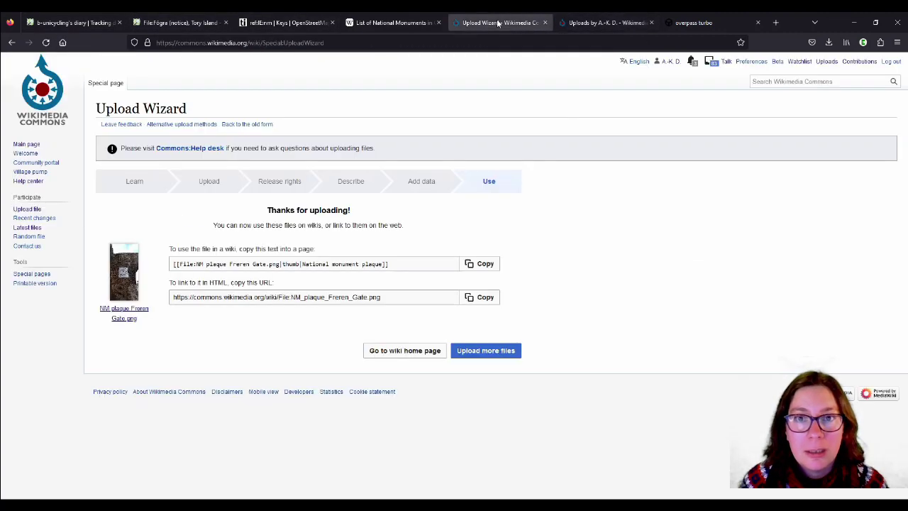
click(119, 308)
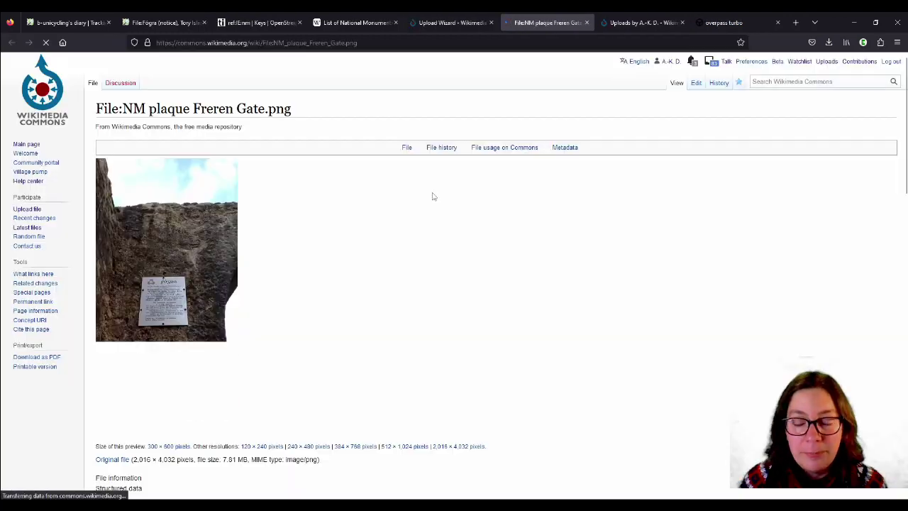
scroll(433, 197, down, 15)
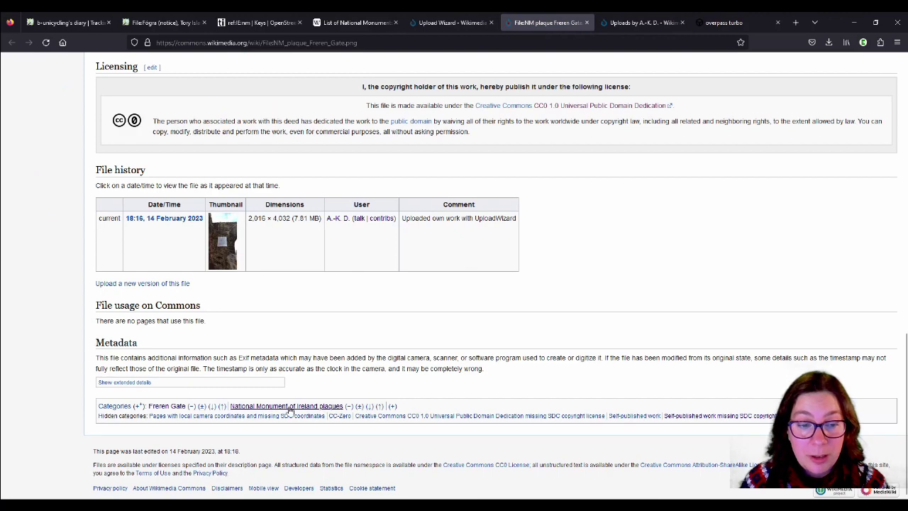
Open the National Monument of Ireland plaques category, view NM Rothe House.png, and return to the category
click(305, 406)
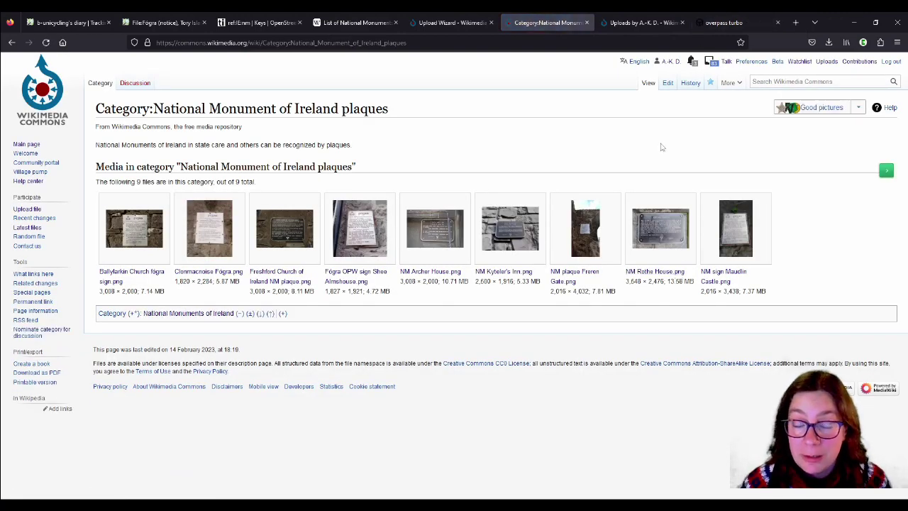
click(661, 230)
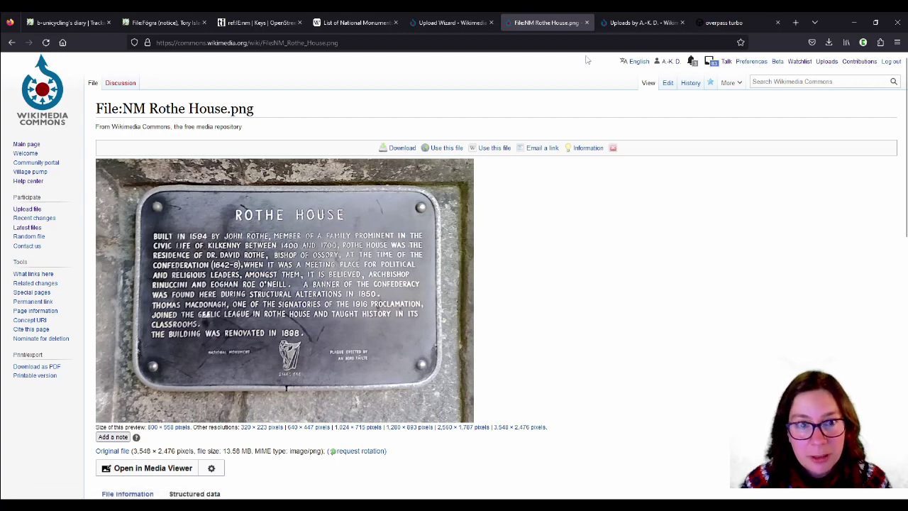
key(alt+Left)
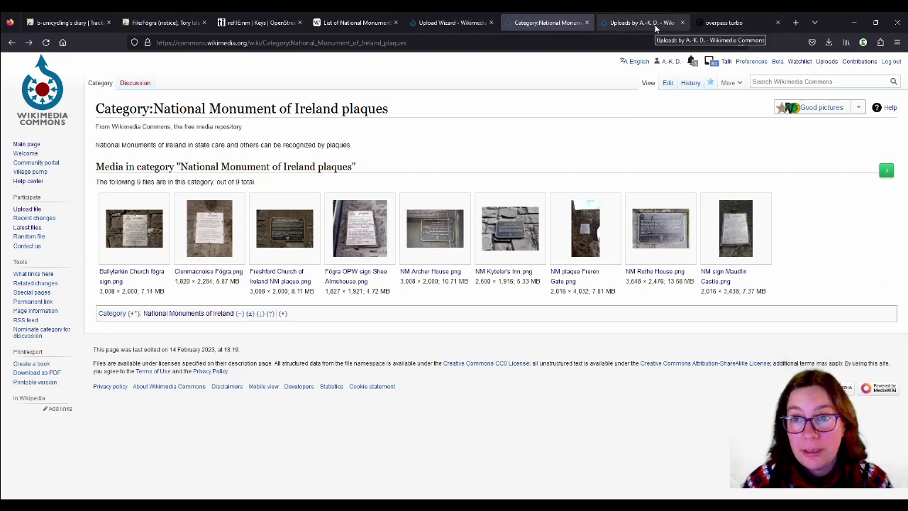
Zoom the overpass turbo ref:IE:nm results into Kilkenny town
click(721, 24)
scroll(532, 207, down, 8)
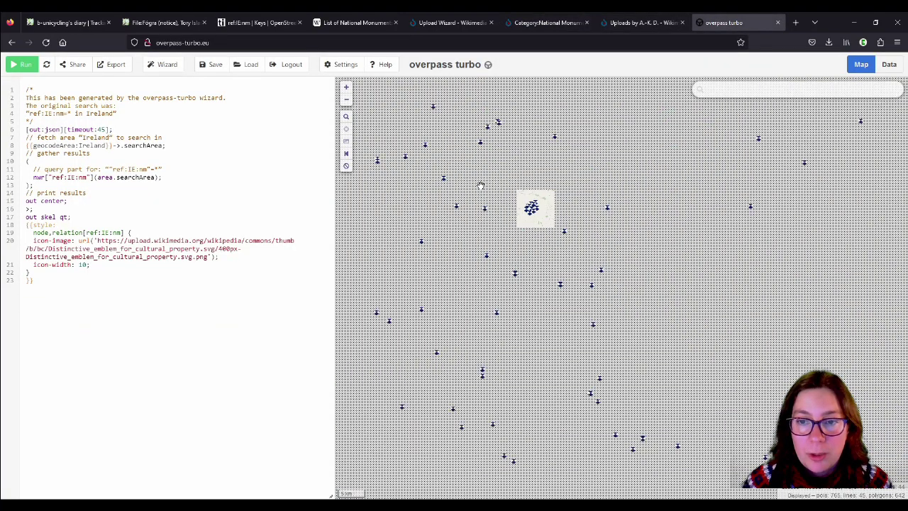
scroll(504, 183, up, 3)
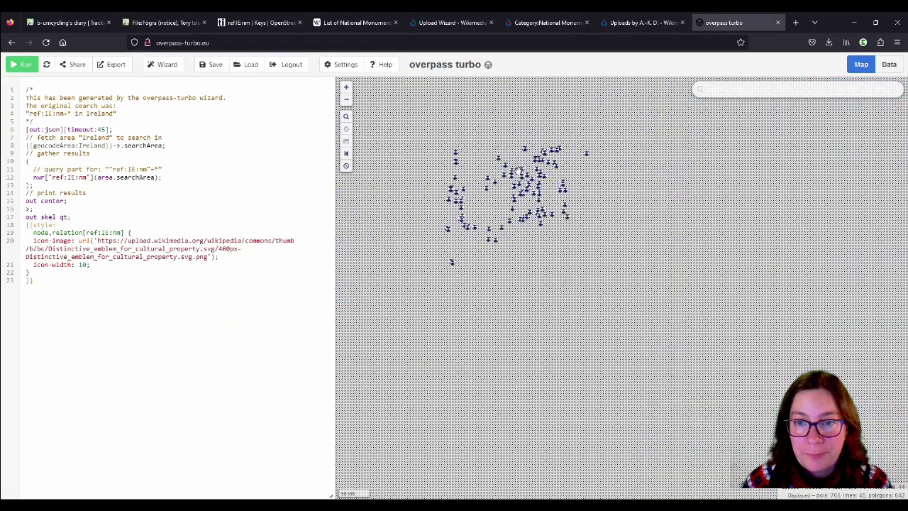
scroll(523, 170, up, 3)
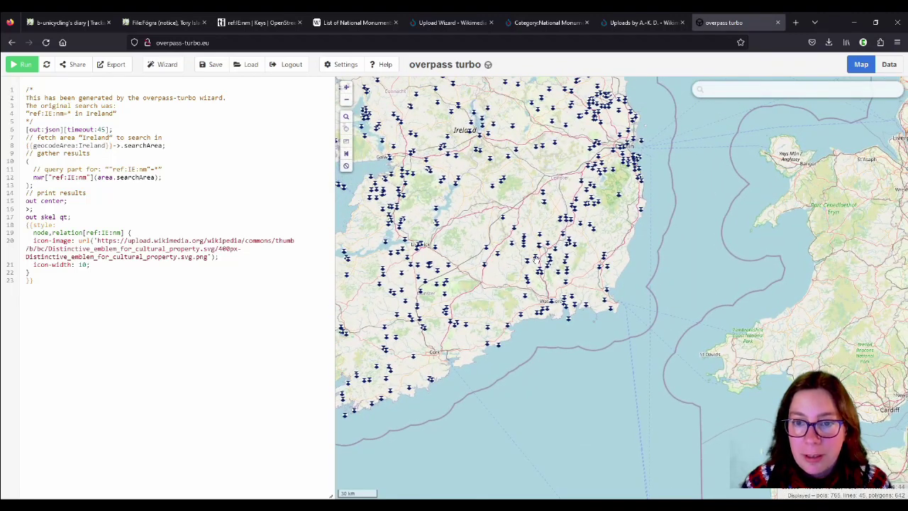
scroll(539, 256, up, 3)
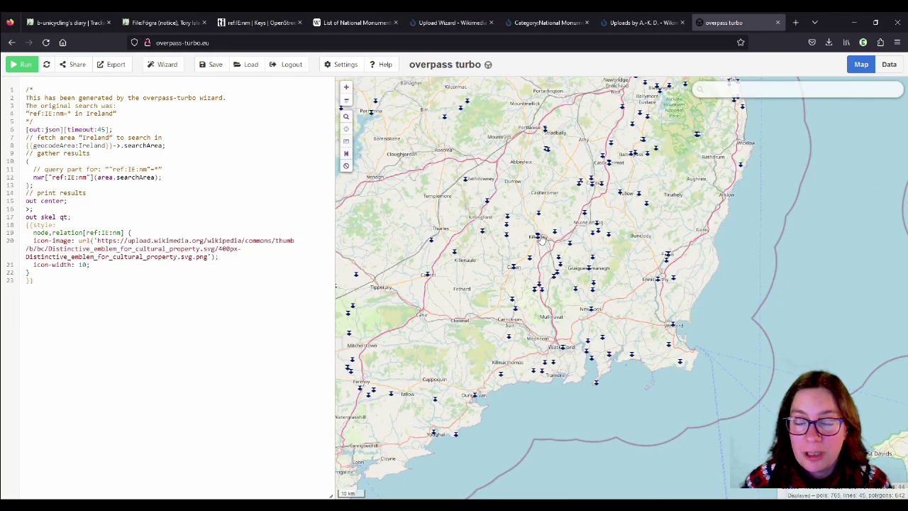
scroll(537, 242, up, 2)
scroll(537, 241, up, 5)
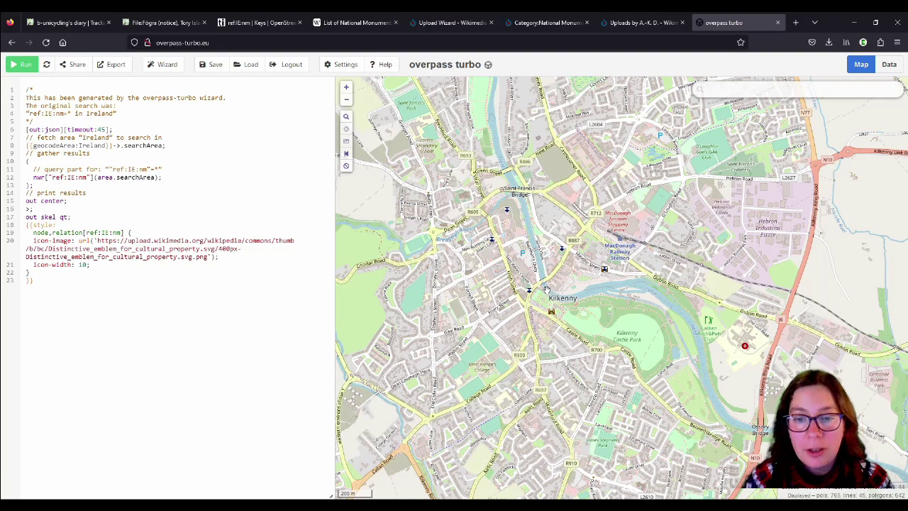
scroll(529, 290, up, 1)
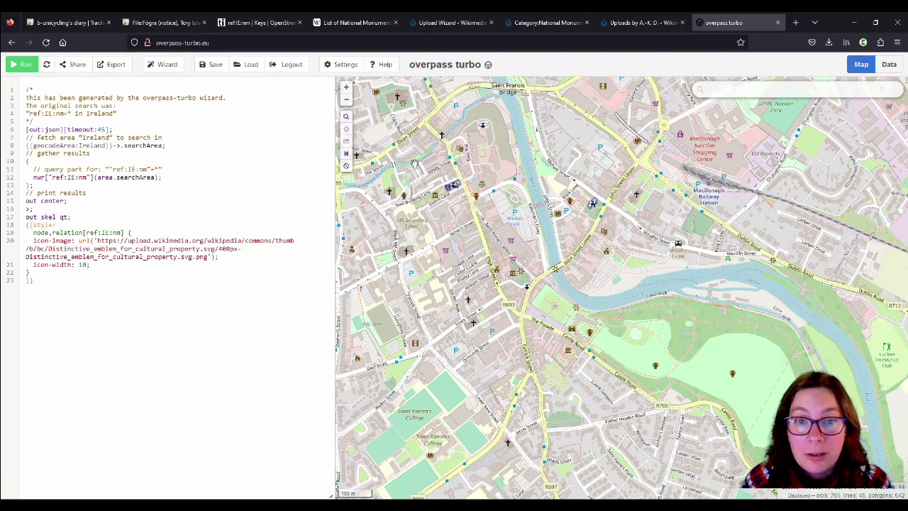
Pan around High Street and Saint Kieran's Street markers, then zoom back out to the town
drag(474, 198, 534, 215)
drag(568, 158, 562, 196)
drag(546, 347, 532, 313)
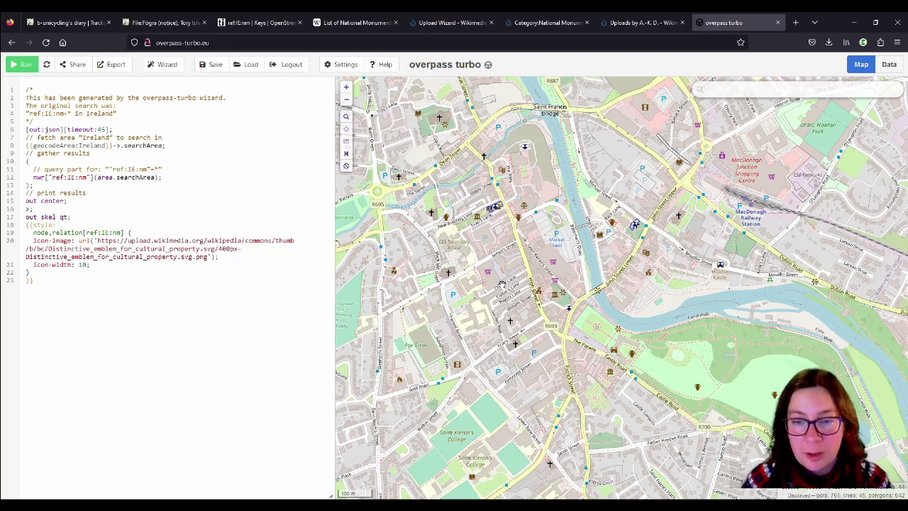
drag(501, 283, 526, 322)
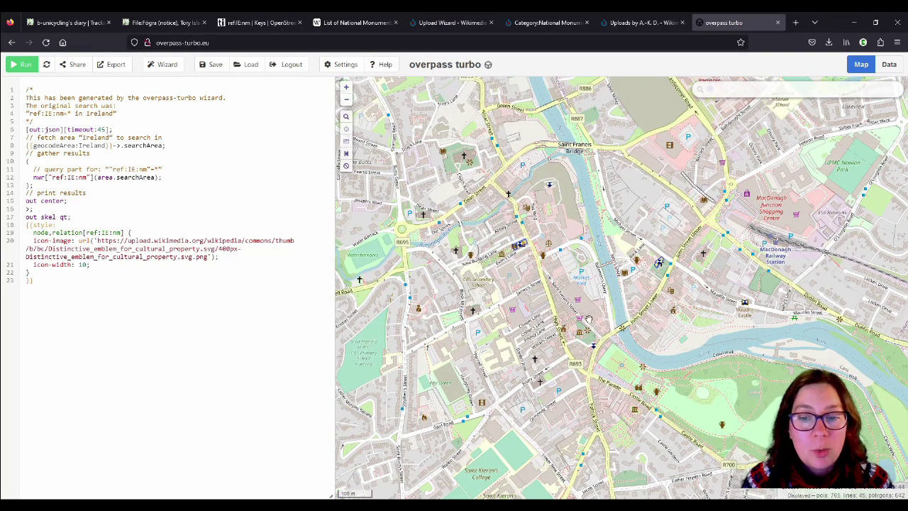
scroll(563, 330, up, 1)
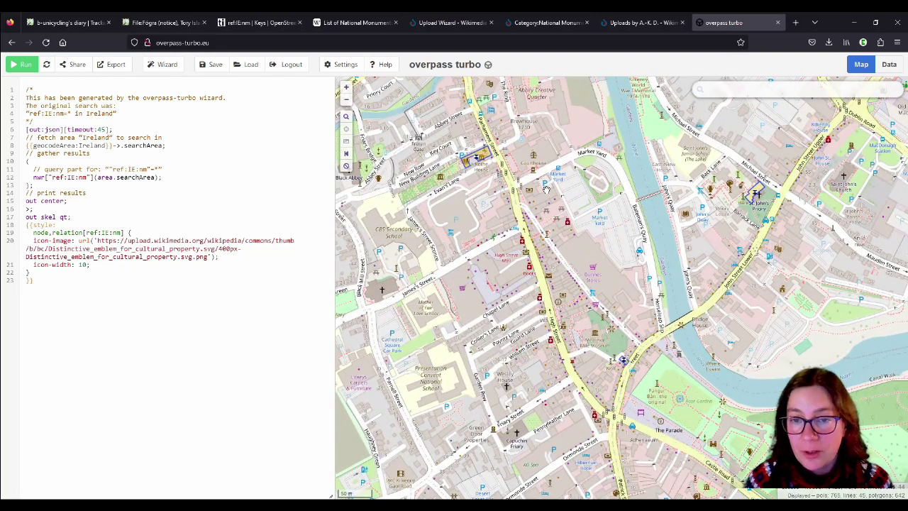
scroll(541, 254, up, 2)
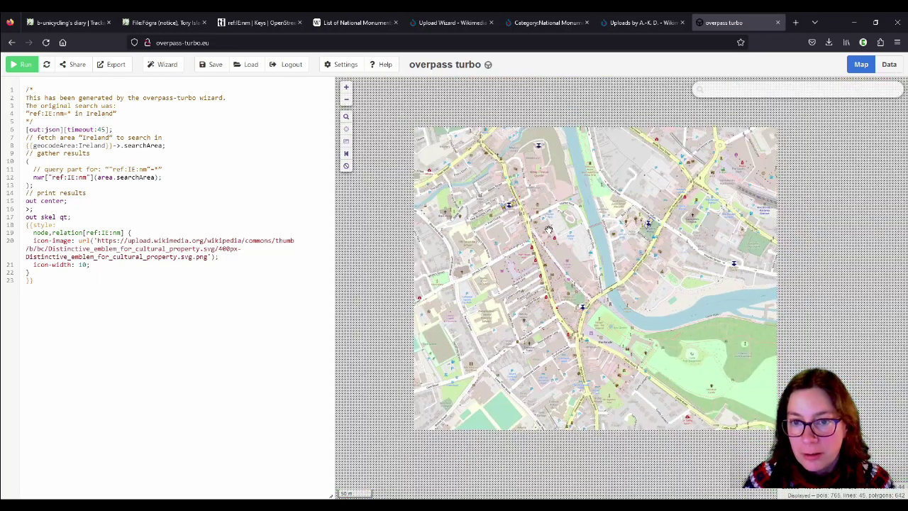
drag(588, 371, 512, 242)
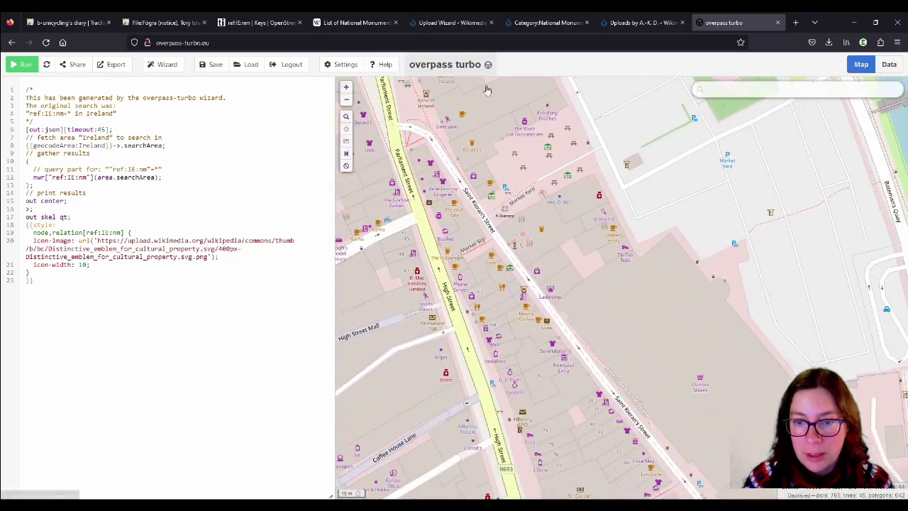
scroll(553, 217, down, 4)
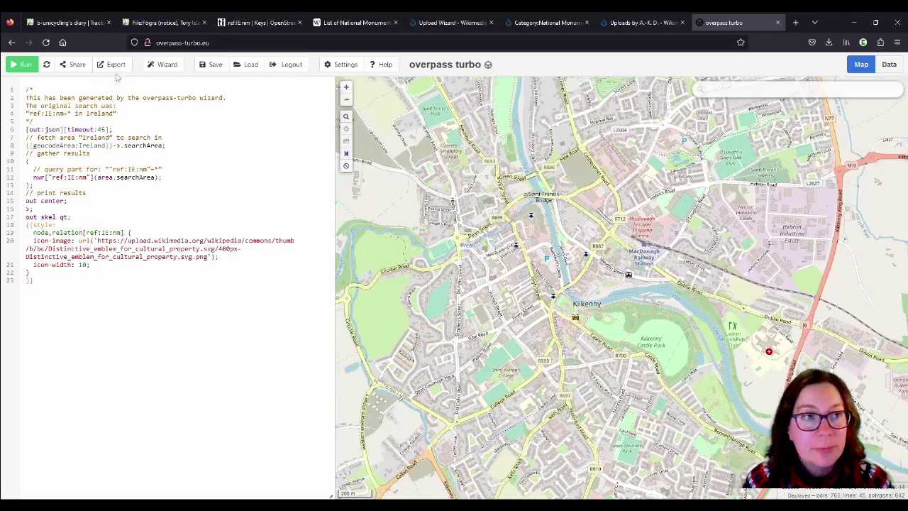
Look over the ref:IE:nm tag statistics and the diary post about the plaques
click(262, 23)
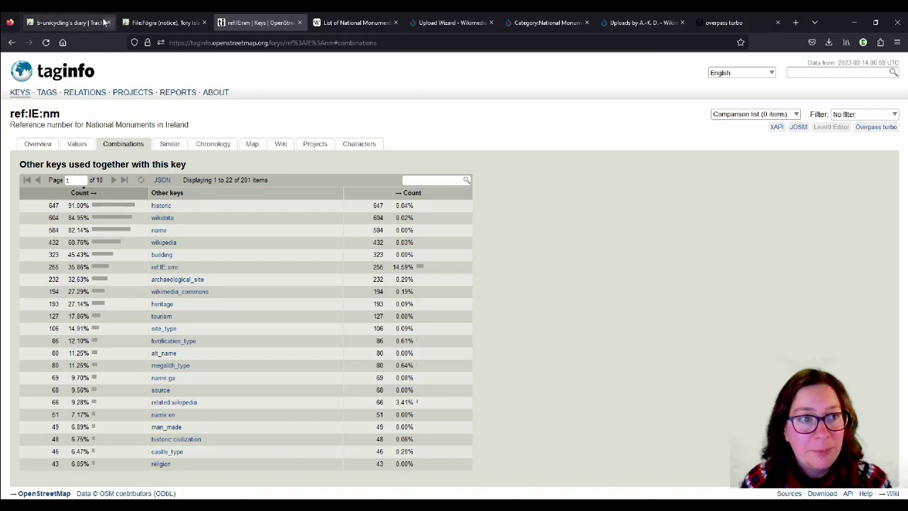
click(63, 22)
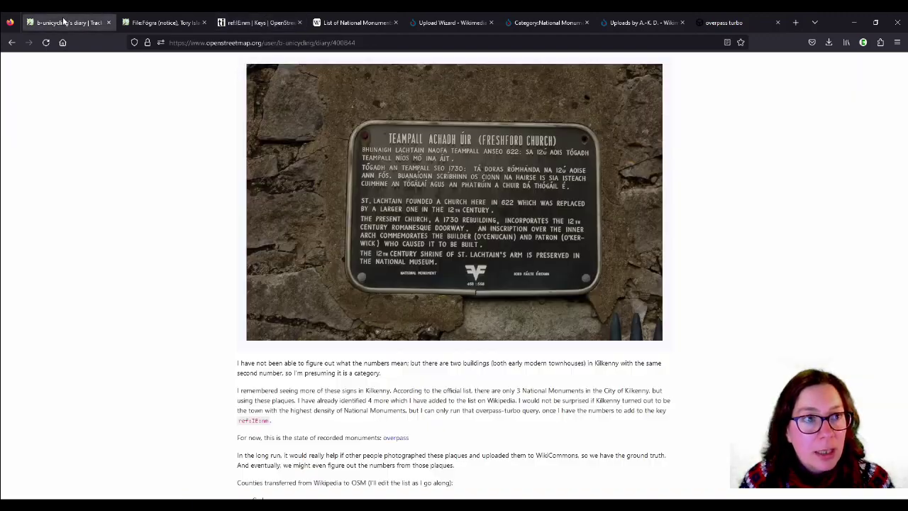
scroll(83, 124, up, 3)
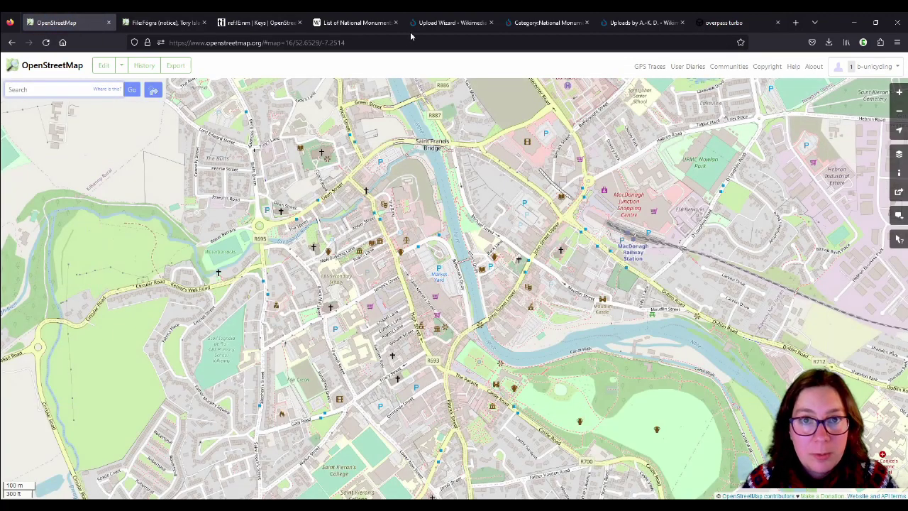
Open the NM Kyteler's Inn.png plaque photo page from the Commons plaques category
click(553, 24)
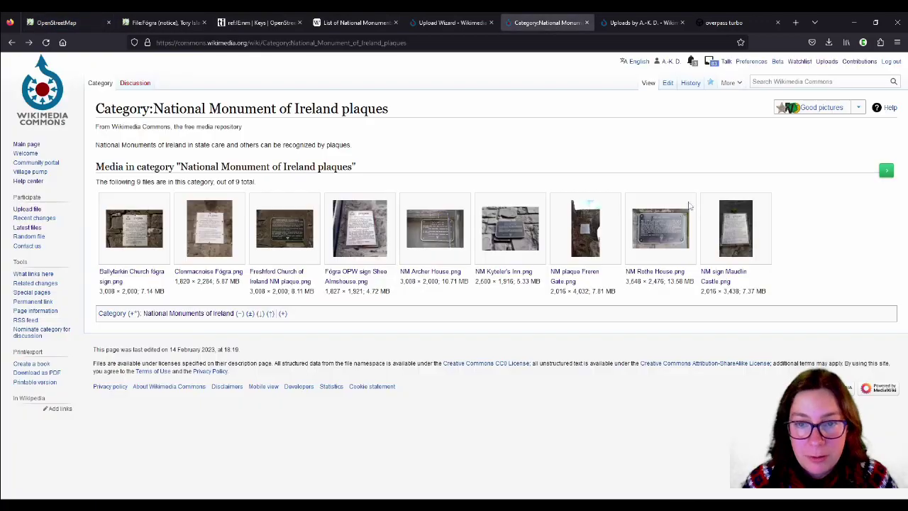
click(508, 244)
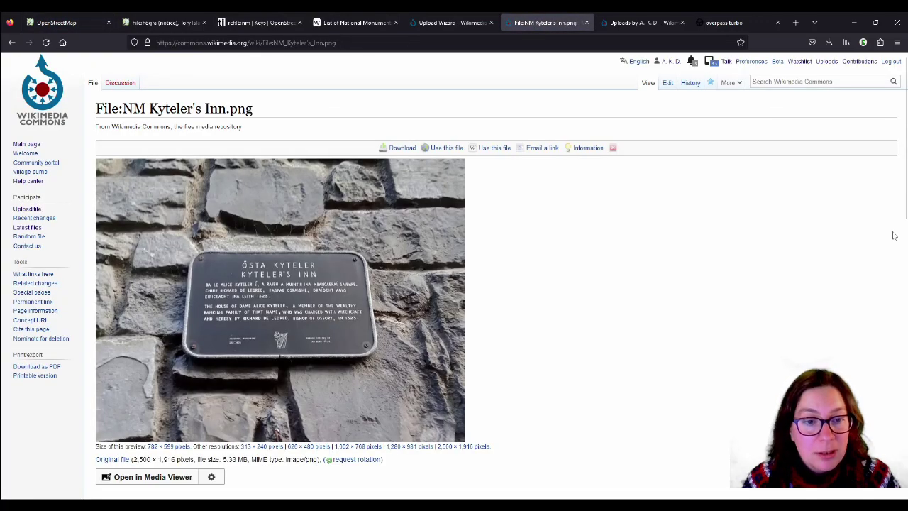
scroll(894, 236, down, 1)
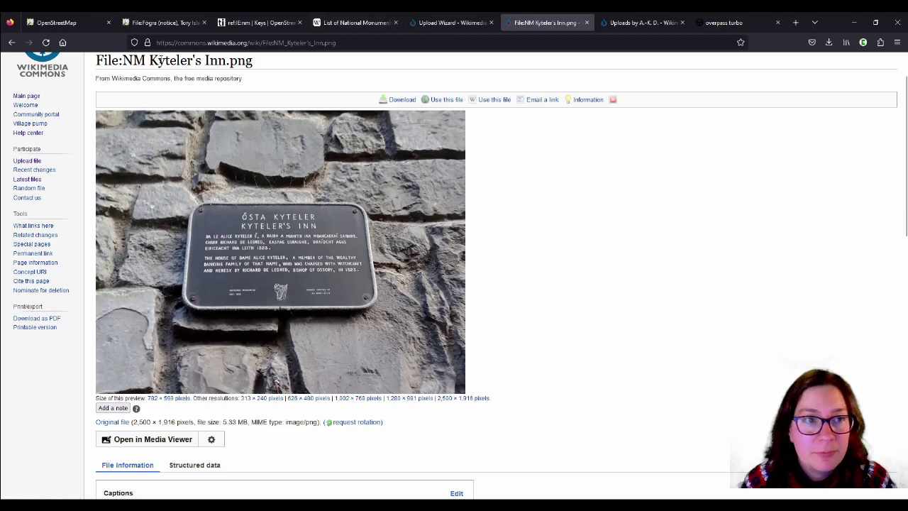
click(64, 24)
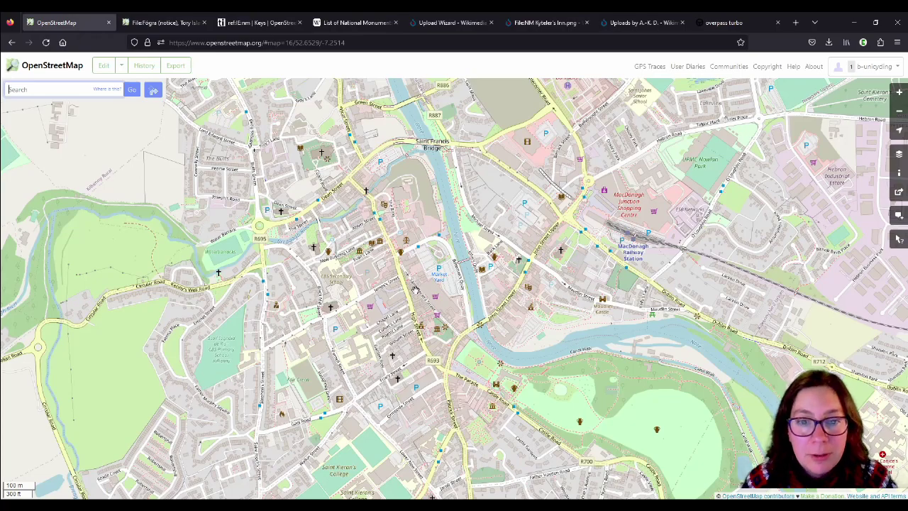
Open central Kilkenny in the editor and select the building part near Saint Kieran's Street
scroll(414, 296, up, 2)
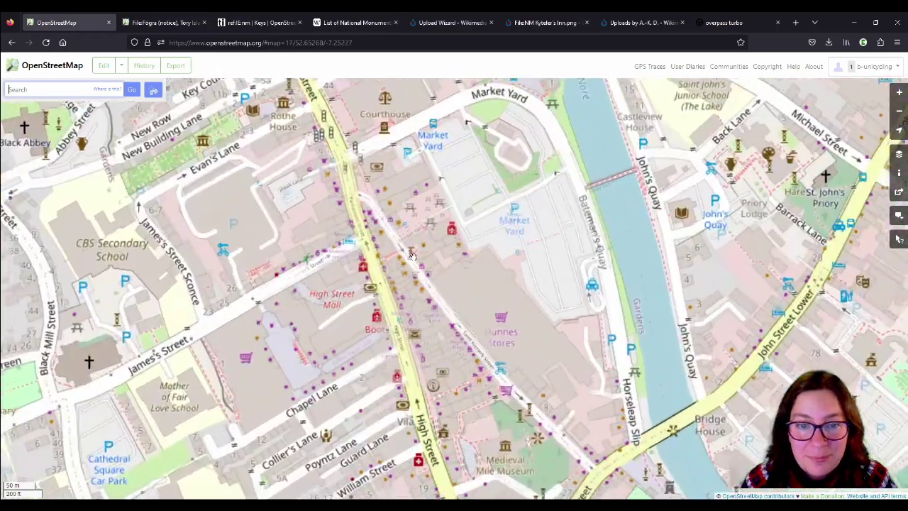
scroll(412, 256, up, 3)
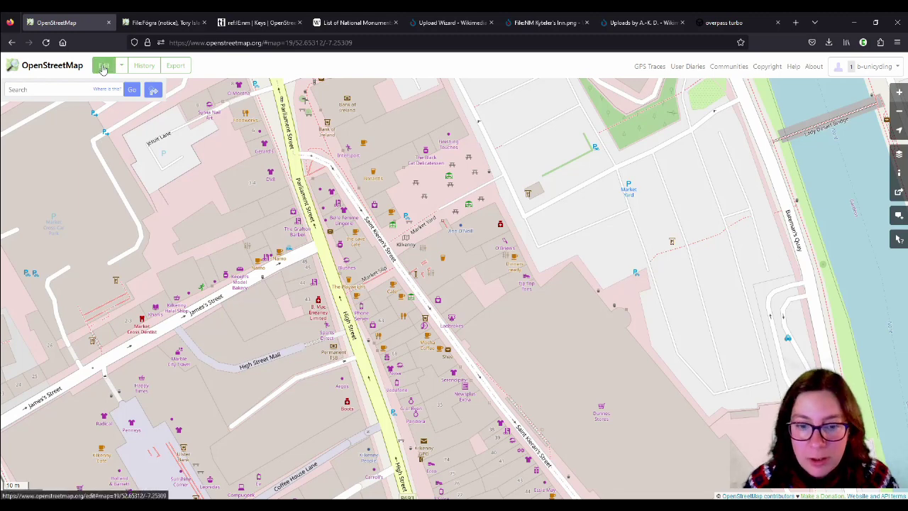
click(103, 66)
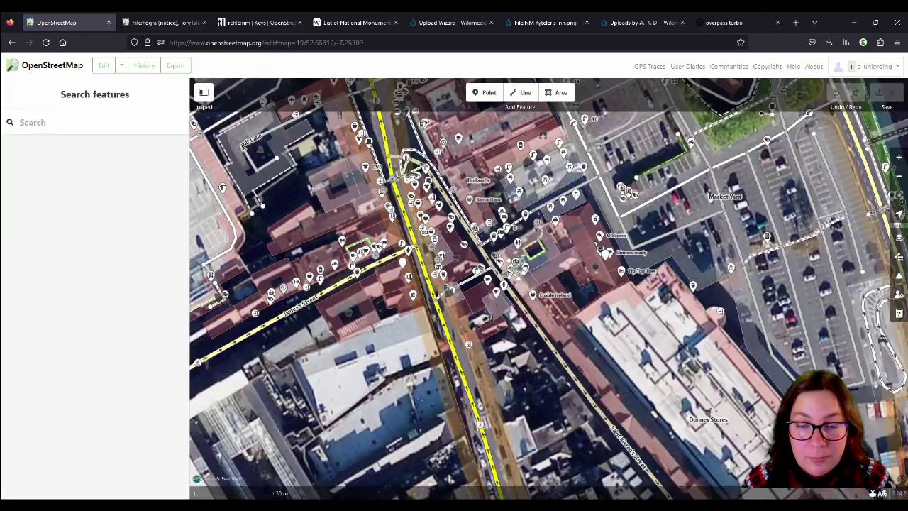
click(547, 273)
click(553, 275)
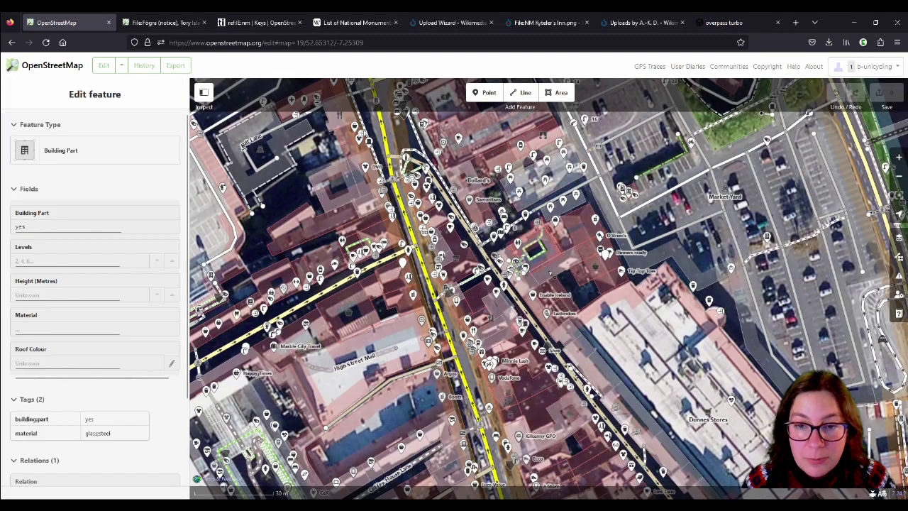
scroll(552, 275, up, 2)
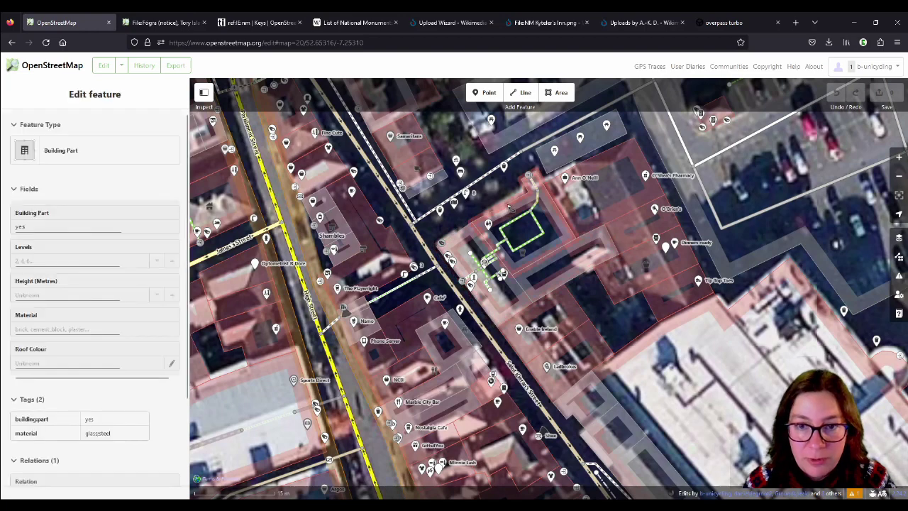
click(506, 207)
scroll(43, 319, down, 3)
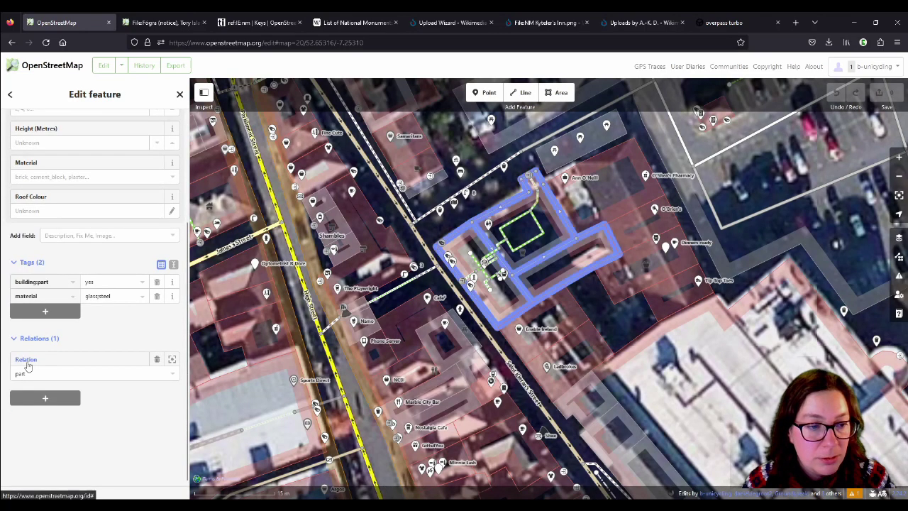
Go via the parent relation to the Pub Kyteler's Inn outline and scroll its 23 tags
click(29, 359)
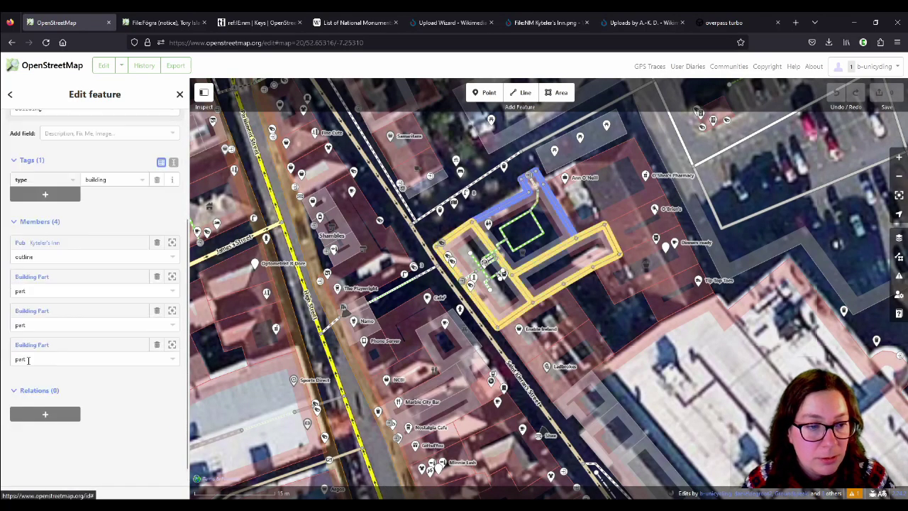
click(43, 243)
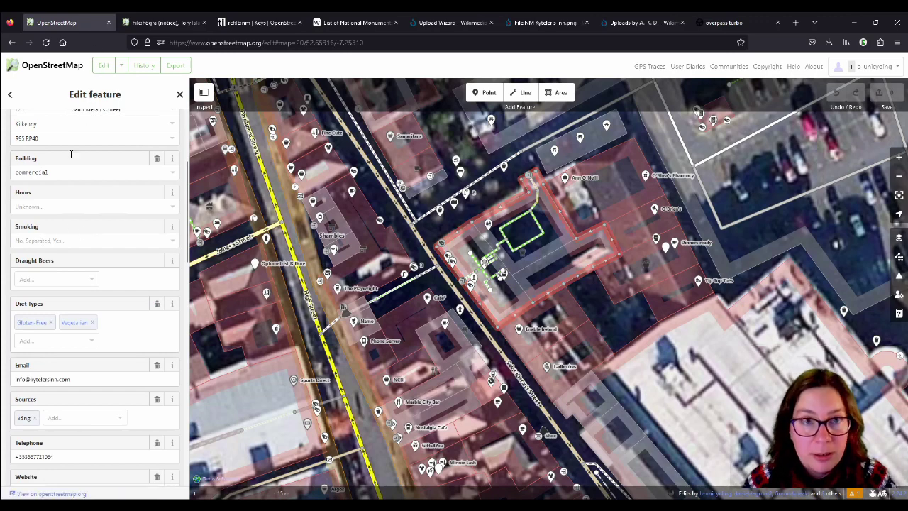
scroll(129, 218, down, 10)
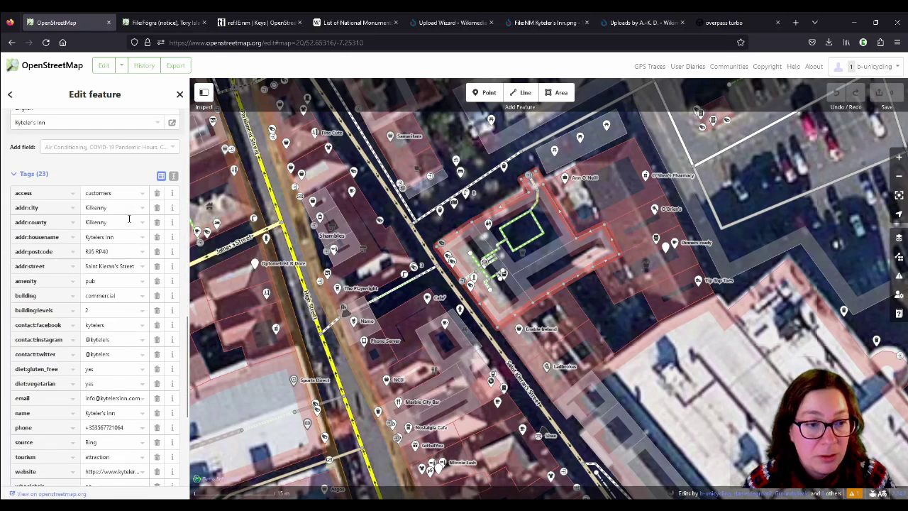
scroll(129, 218, down, 1)
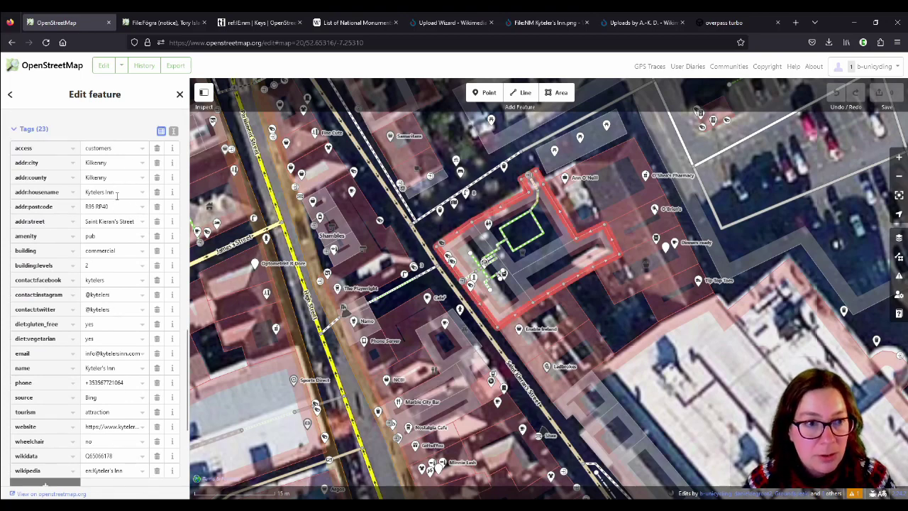
scroll(125, 246, down, 3)
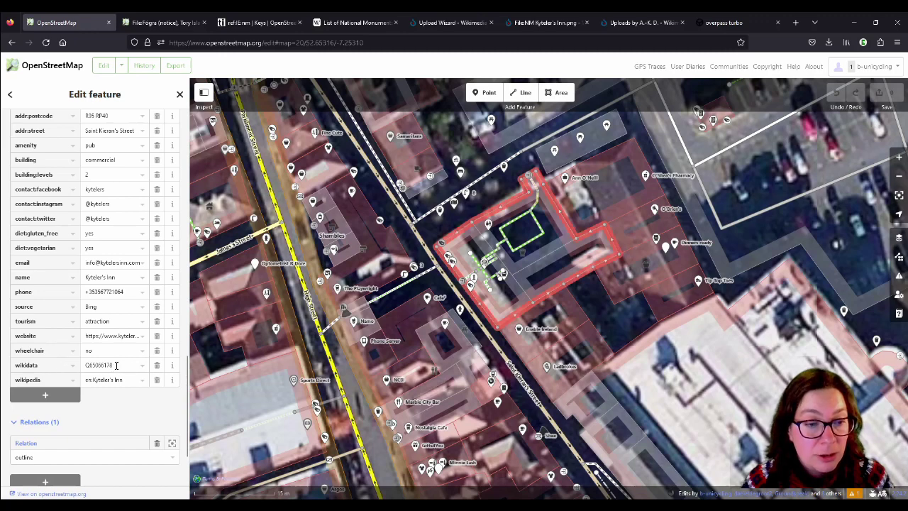
Add a ref:IE:nm tag with value unknown to Kyteler's Inn
key(Tab)
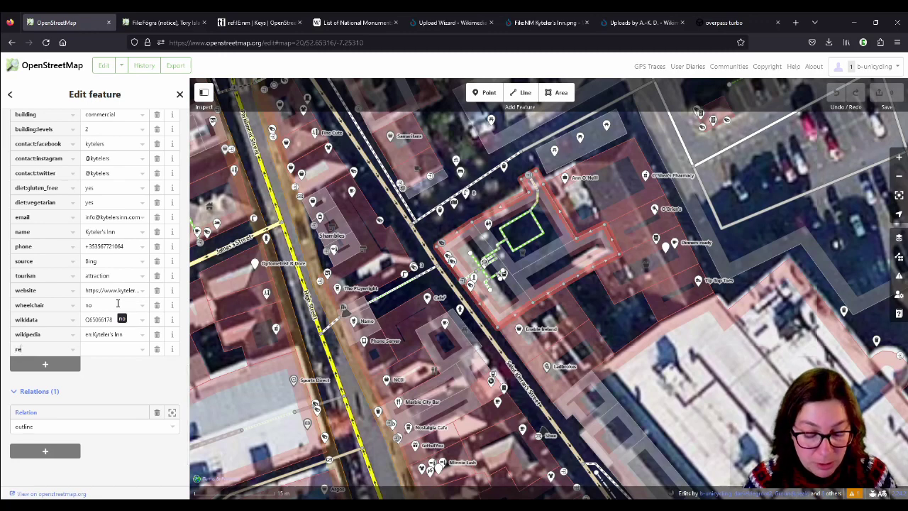
text(f)
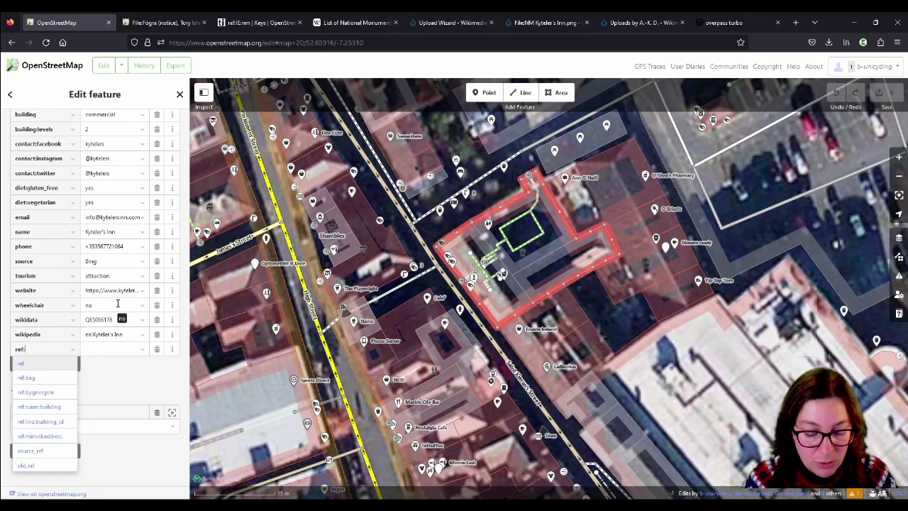
text(:IE:n)
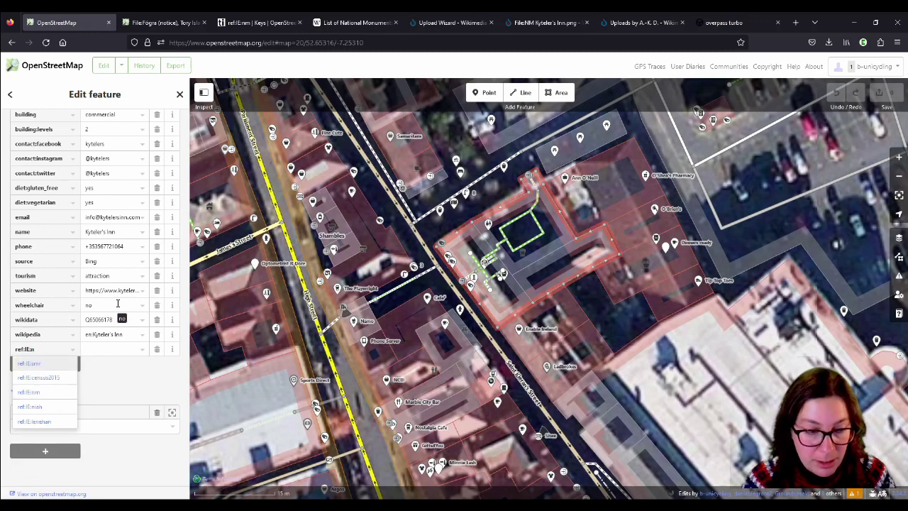
key(Tab)
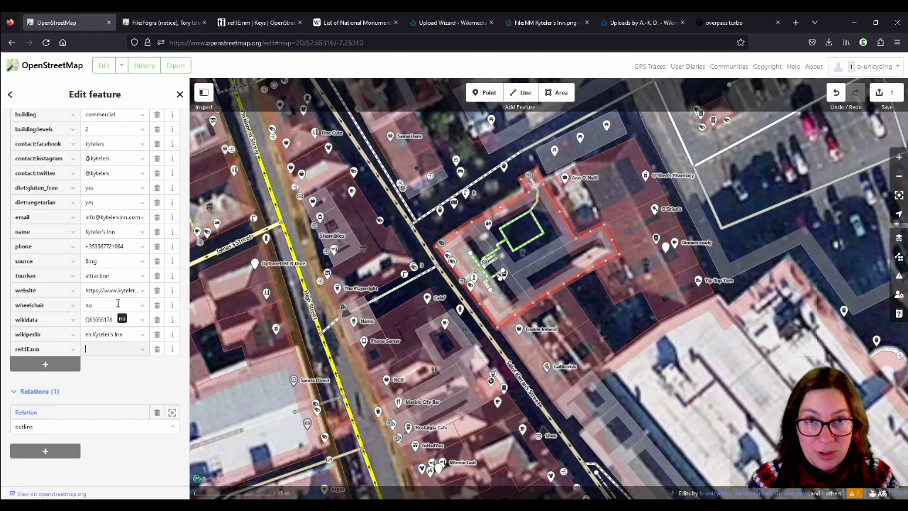
text(nknown)
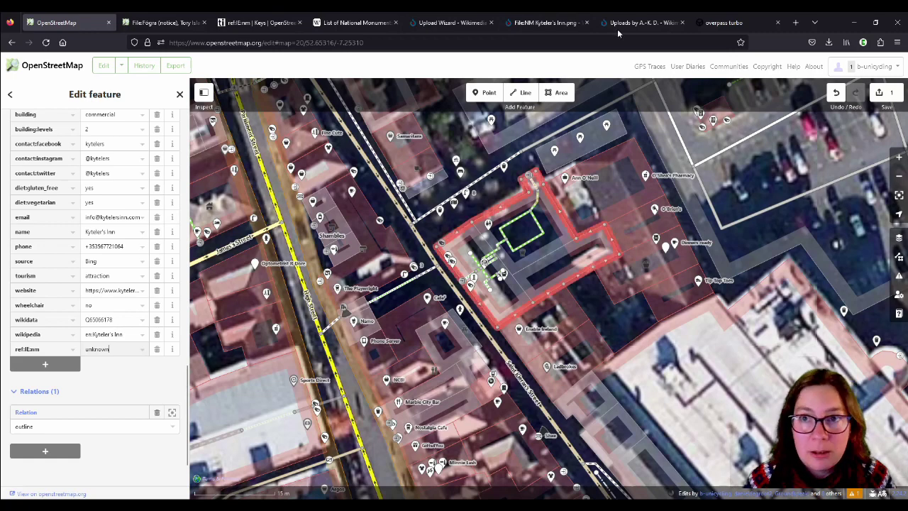
From the plaque photo page, open the Kyteler's Inn Commons category of 3 files
click(555, 27)
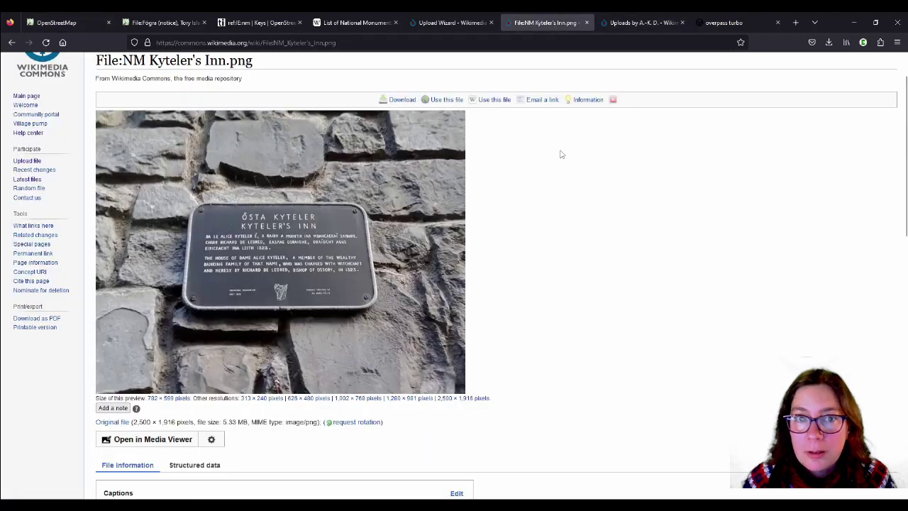
scroll(560, 158, down, 10)
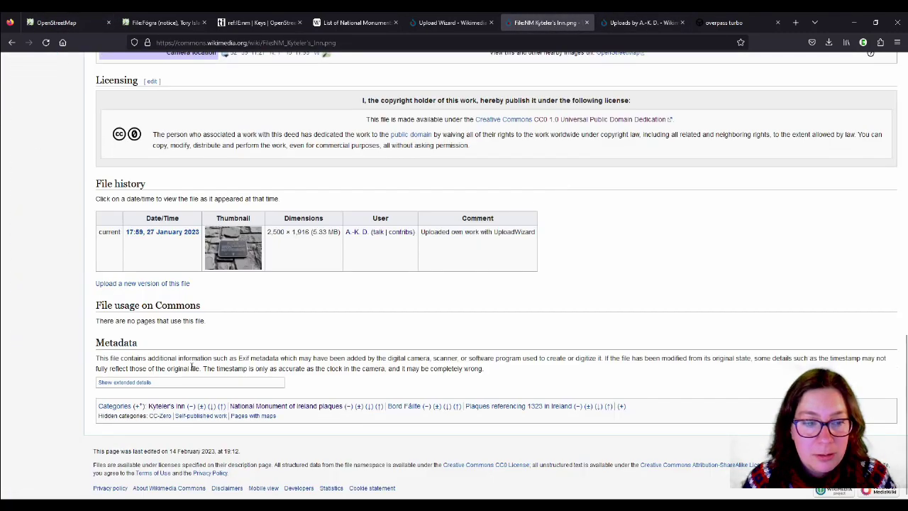
scroll(609, 249, up, 10)
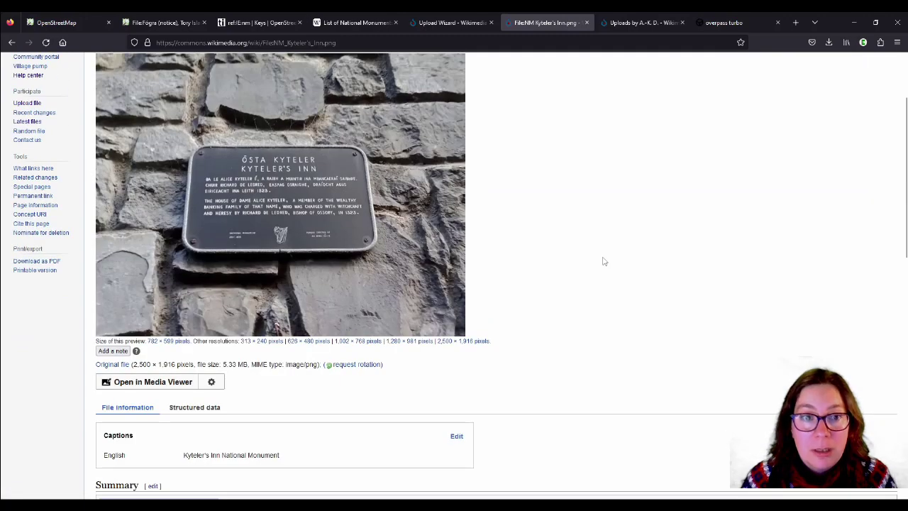
scroll(603, 260, down, 10)
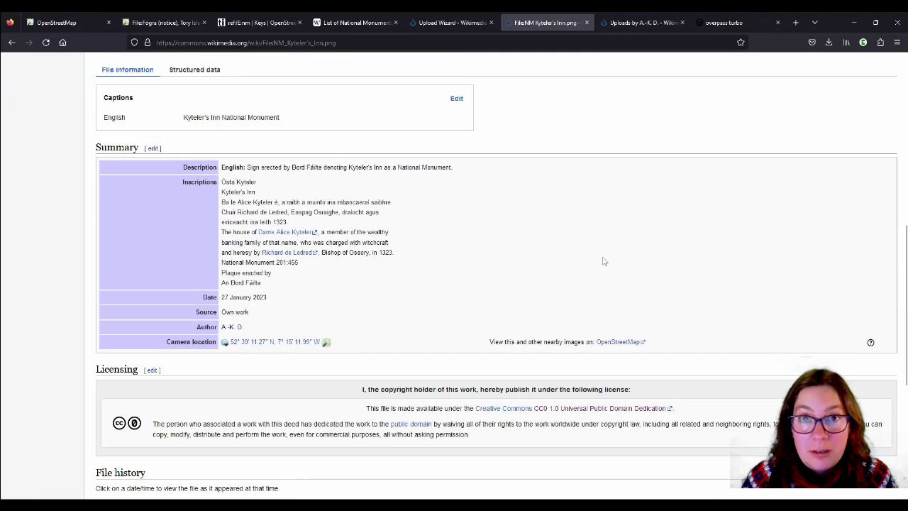
click(166, 407)
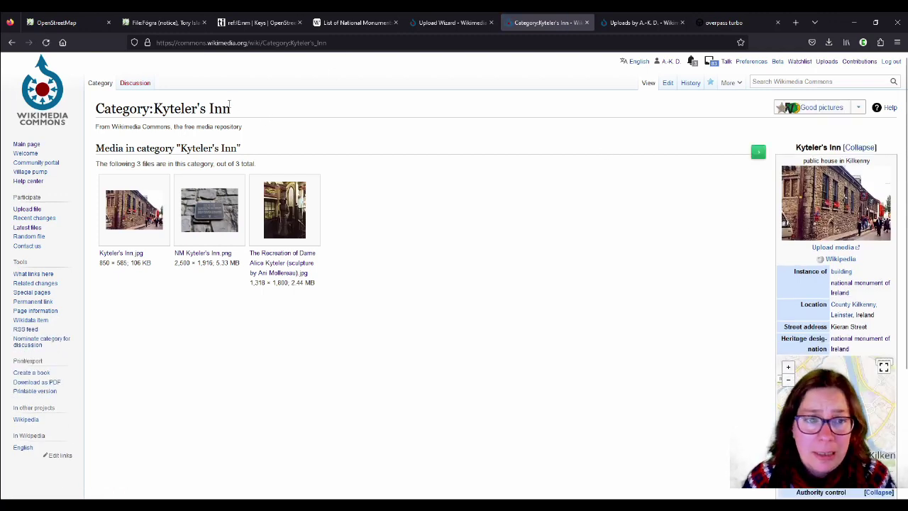
Select and copy the 'Category:Kyteler's Inn' page title
drag(232, 108, 97, 109)
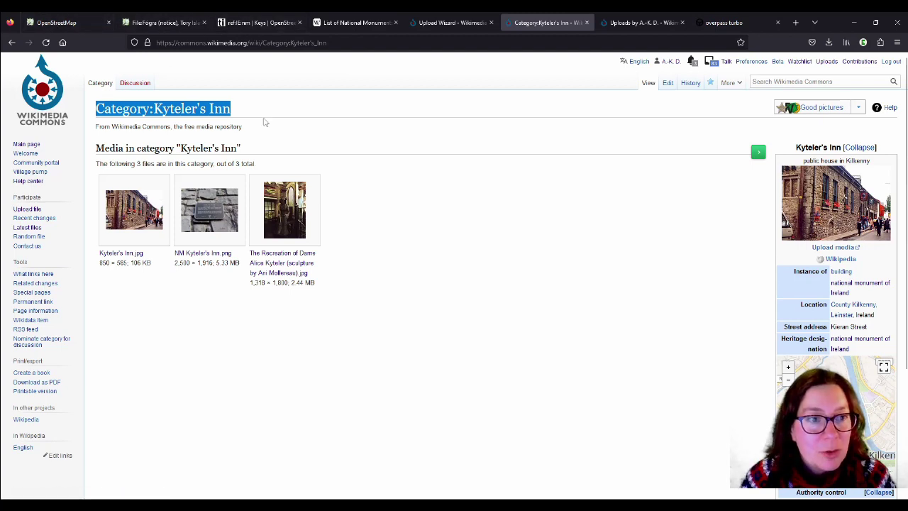
click(117, 105)
drag(95, 107, 234, 108)
key(ctrl+c)
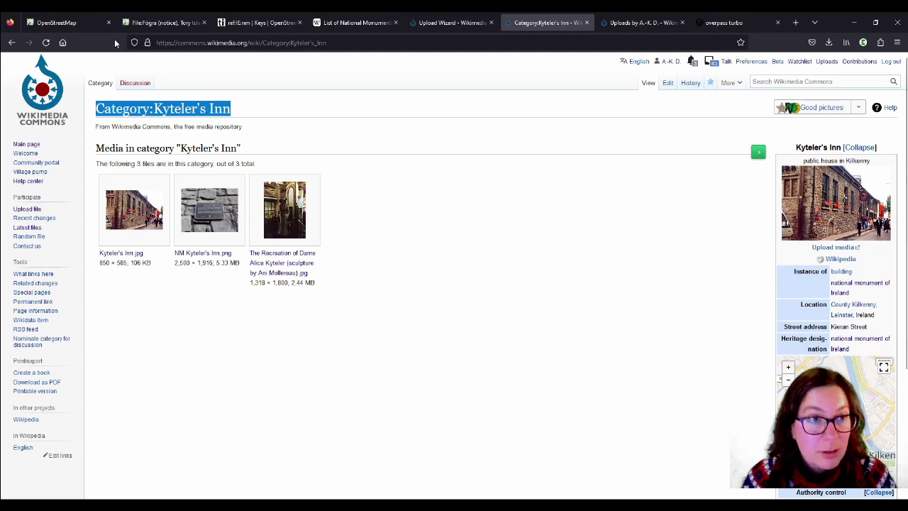
click(64, 22)
Add a wikimedia_commons tag with value Category:Kyteler's Inn to the pub
click(47, 365)
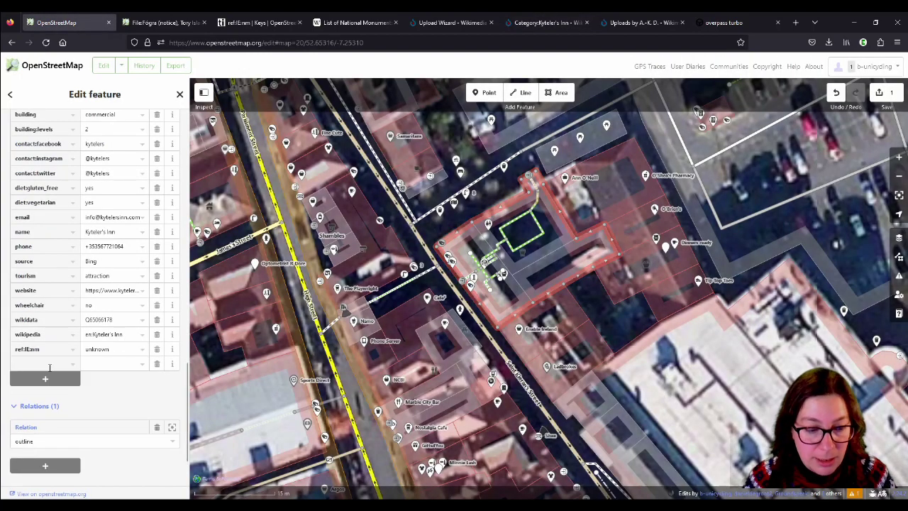
text(wikimedia_commons)
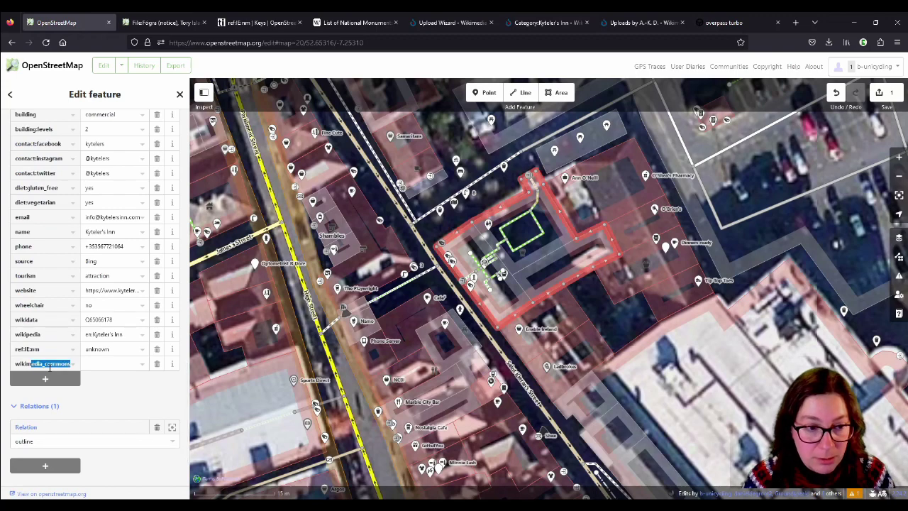
key(Tab)
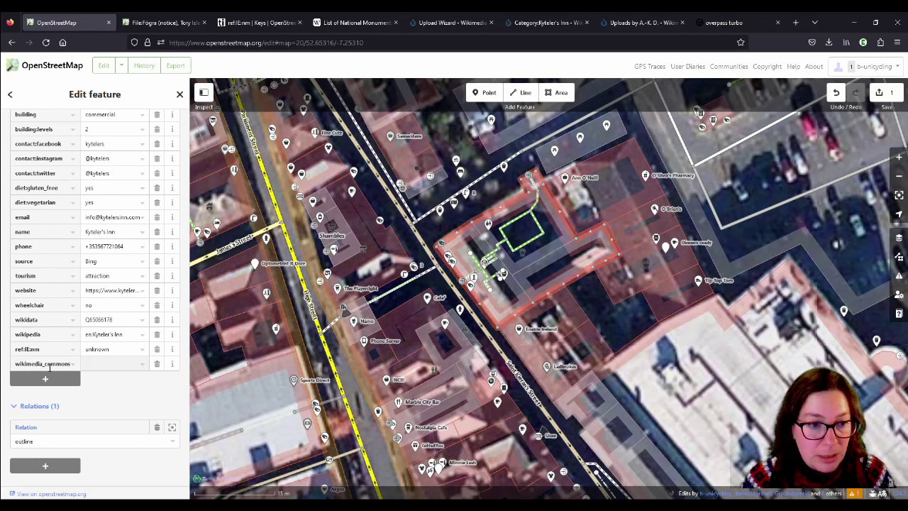
key(ctrl+v)
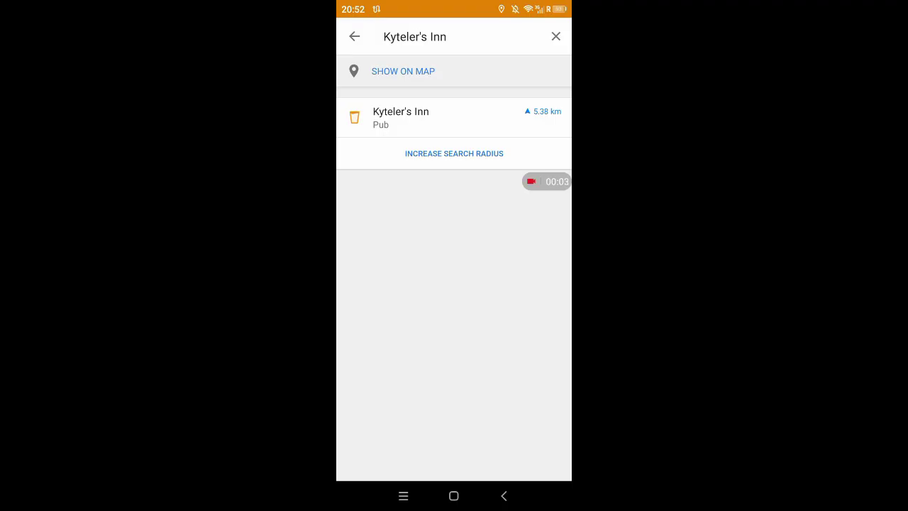
Open Kyteler's Inn in OsmAnd and browse its online plaque, statue and building photos
click(426, 117)
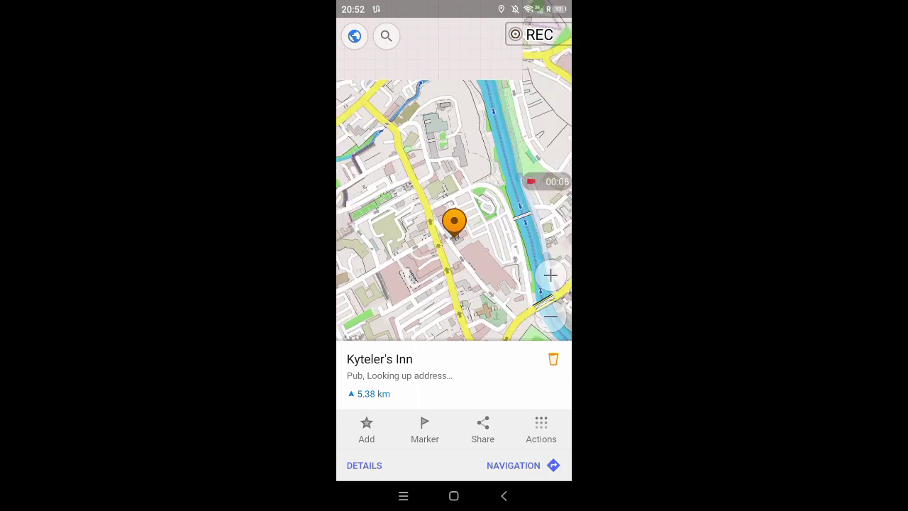
click(364, 465)
drag(547, 426, 546, 44)
drag(528, 212, 529, 26)
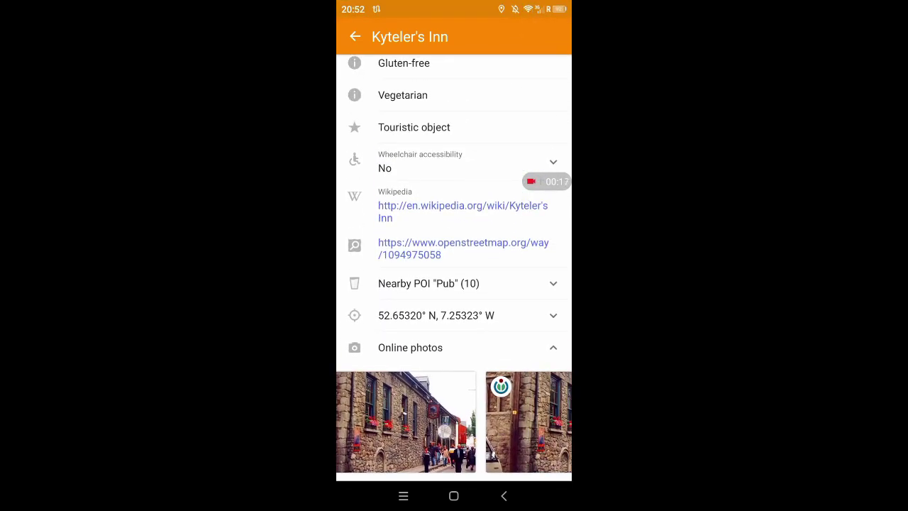
scroll(454, 422, right, 5)
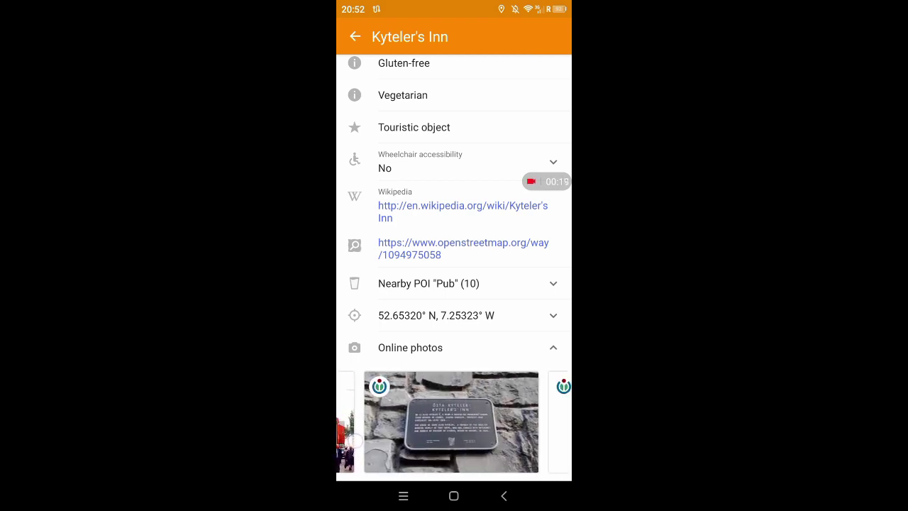
scroll(454, 422, right, 5)
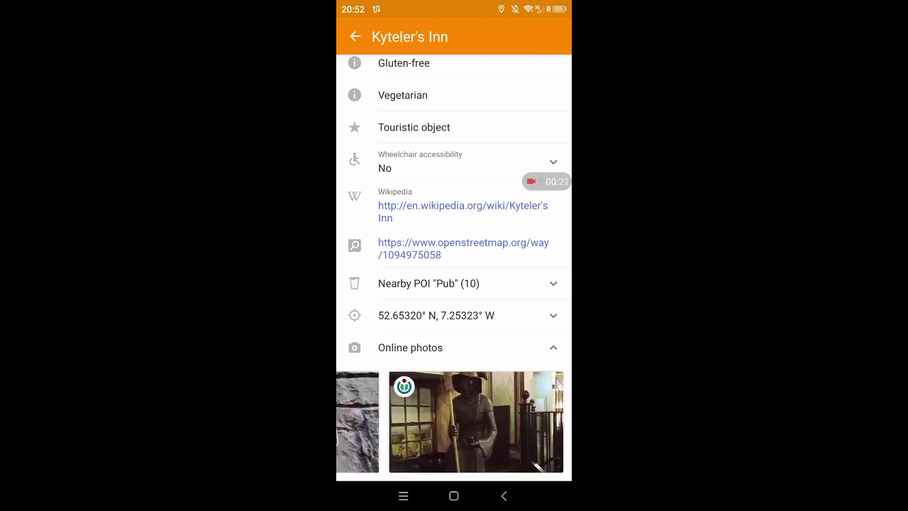
scroll(454, 422, left, 5)
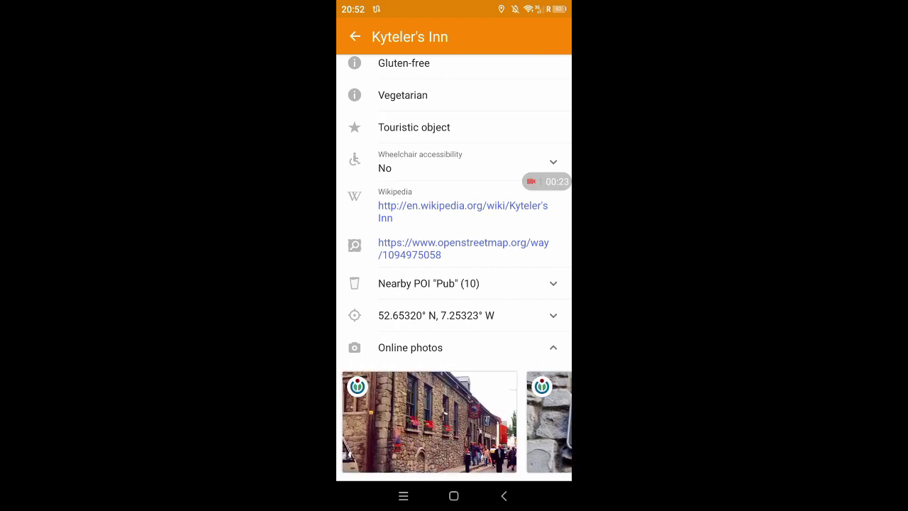
scroll(454, 422, left, 2)
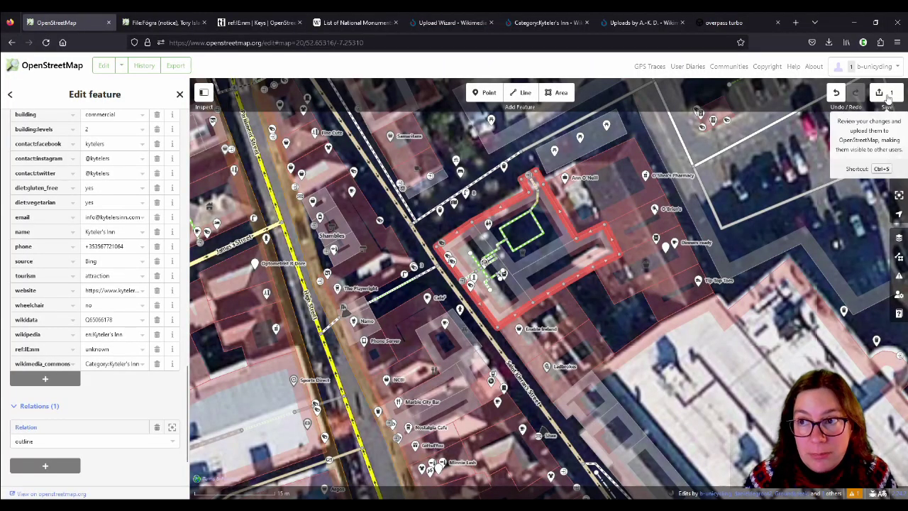
Upload the edit with comment 'added ref:IE:nm, wikimedia' and source set to Survey
click(885, 94)
text(added )
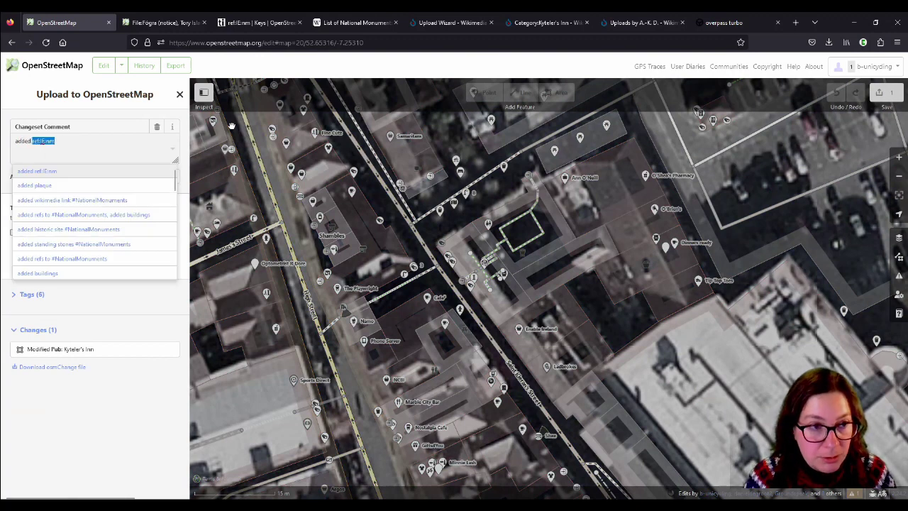
text(ref:IE:nm, wik)
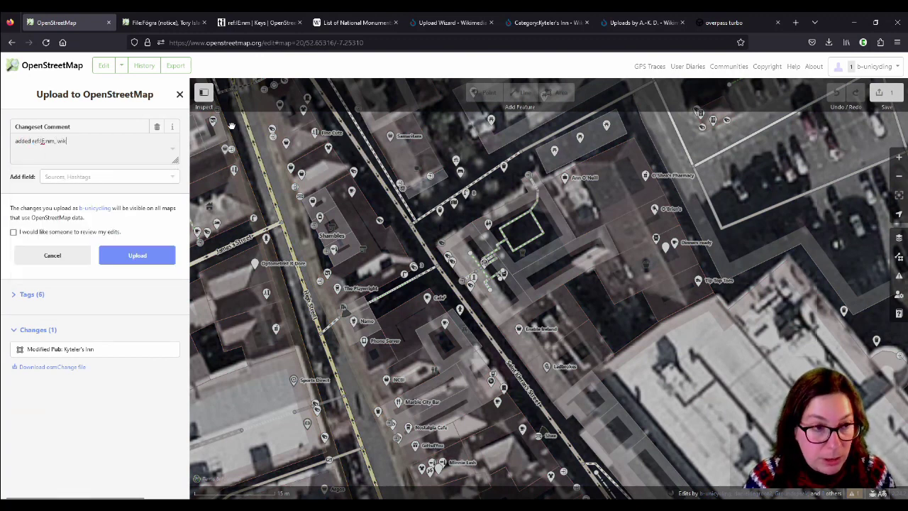
text(imedia link #NationalMonuments)
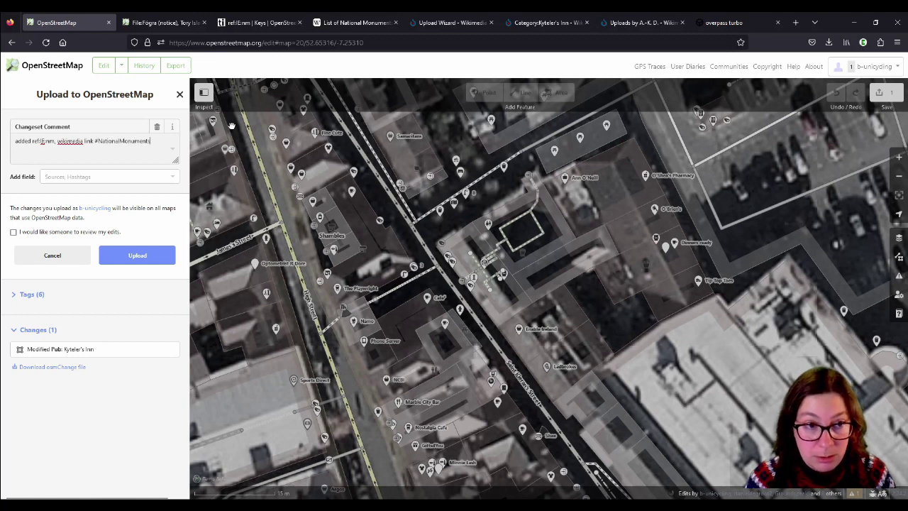
click(71, 178)
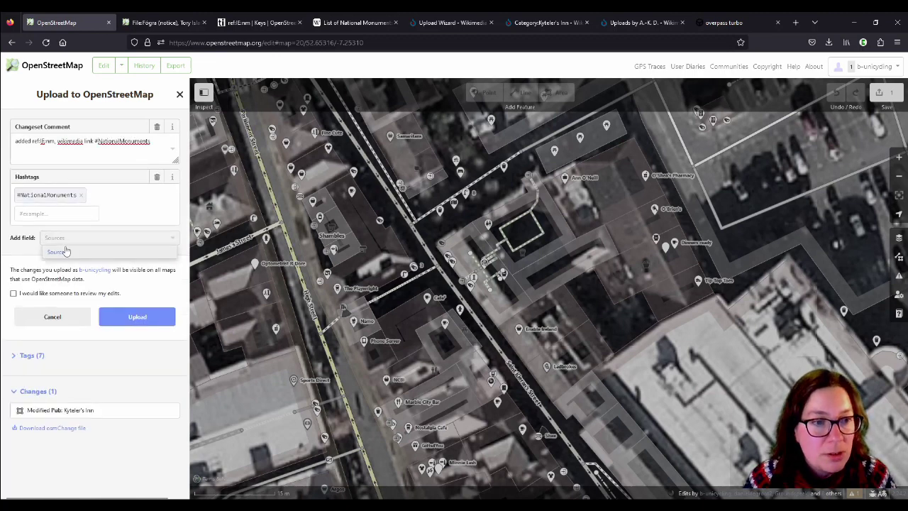
click(67, 249)
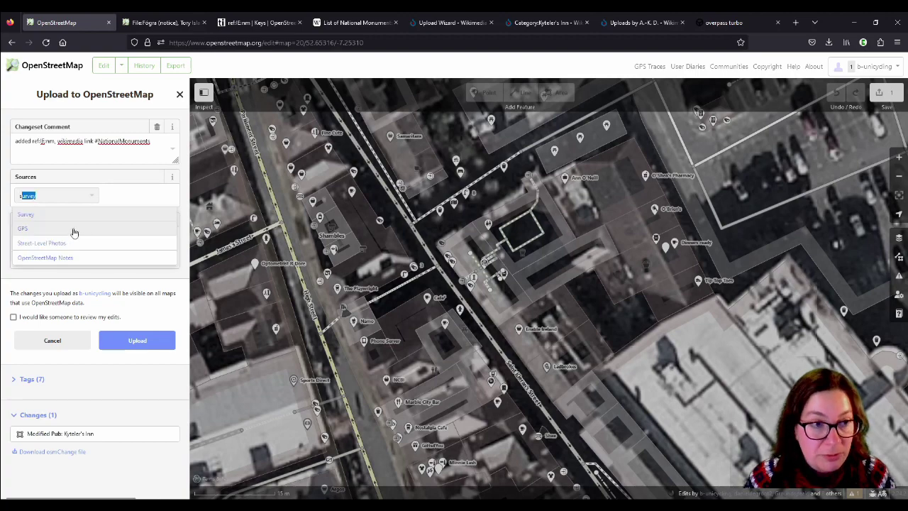
click(48, 216)
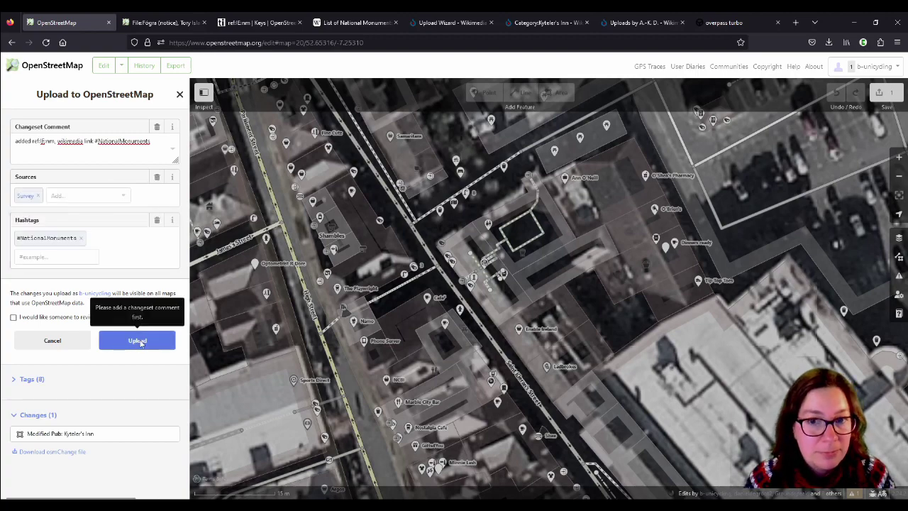
click(137, 341)
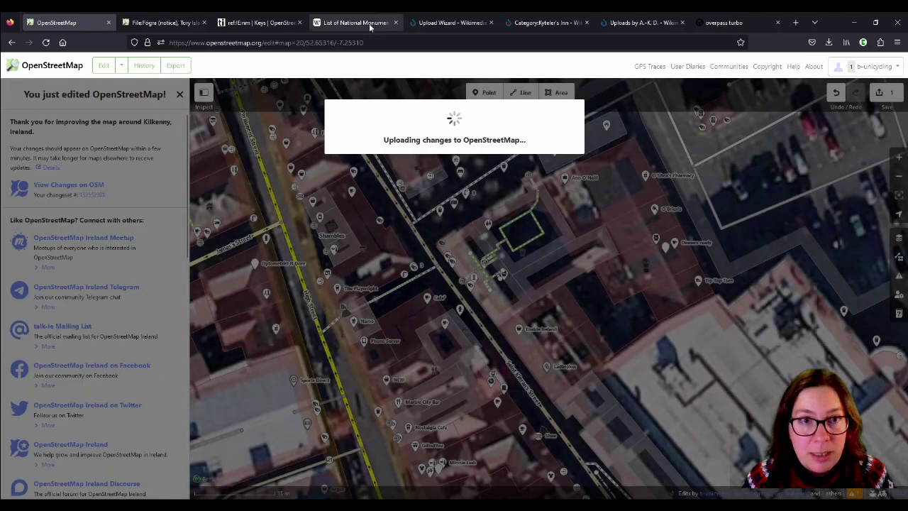
click(546, 22)
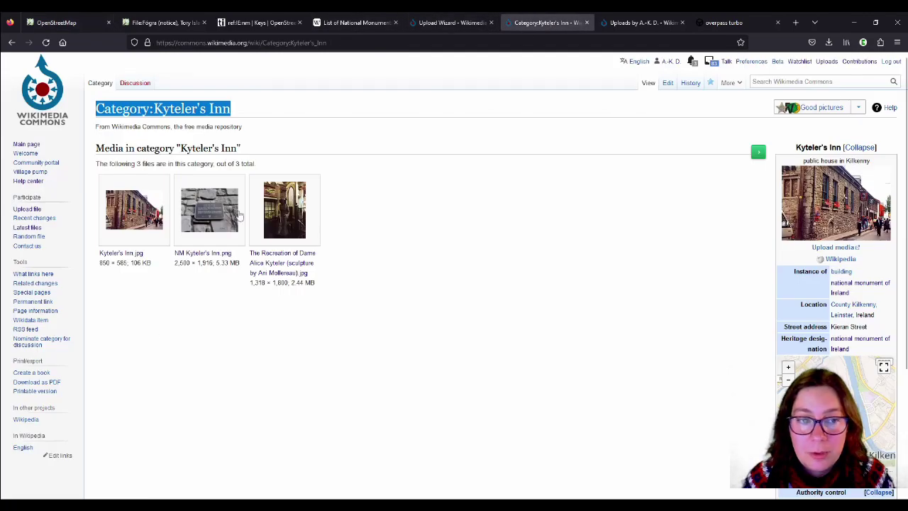
Return to the main map and open the editor around Abbey Street, Kilkenny
click(78, 23)
click(64, 68)
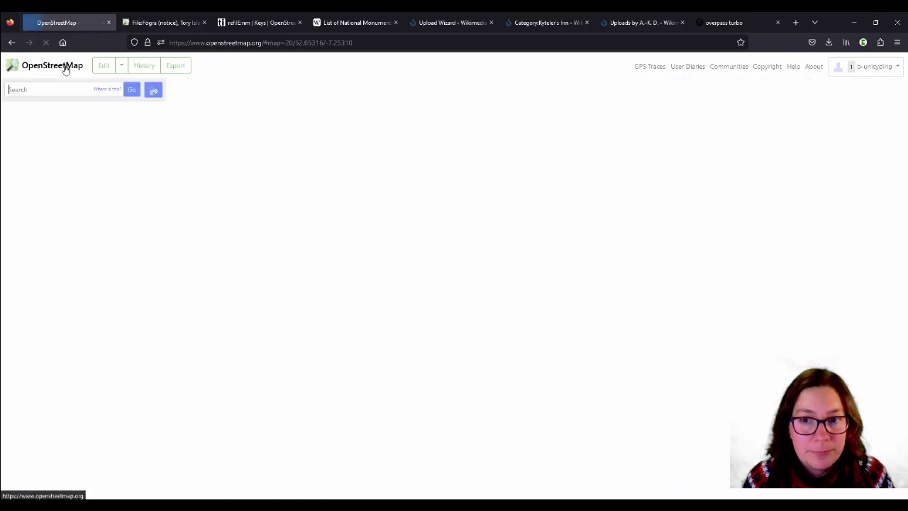
scroll(598, 371, down, 2)
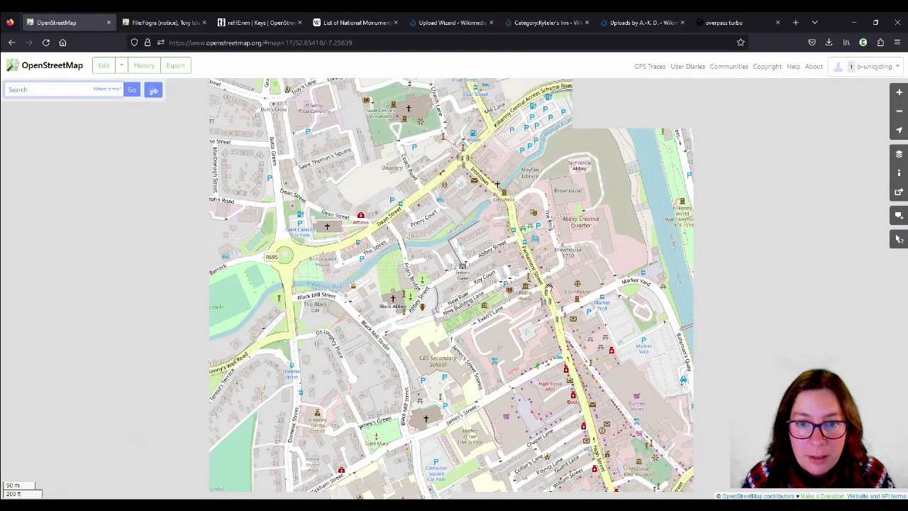
scroll(404, 308, up, 2)
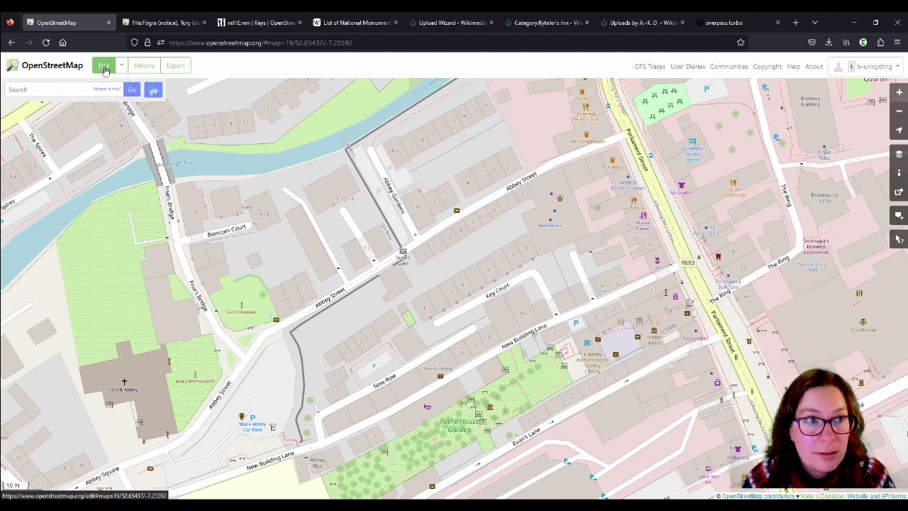
click(104, 66)
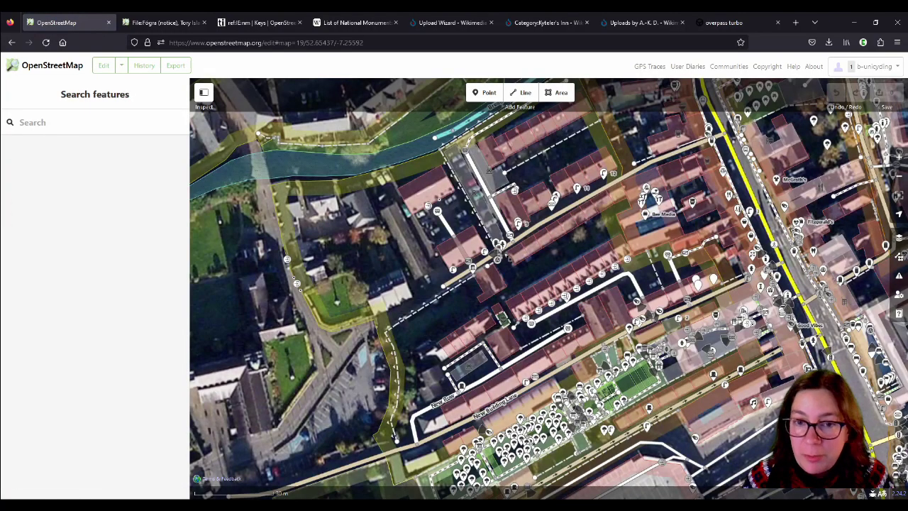
Select Freren Gate and trim old_ref:IE:smr to read KK019-026002
scroll(508, 258, up, 5)
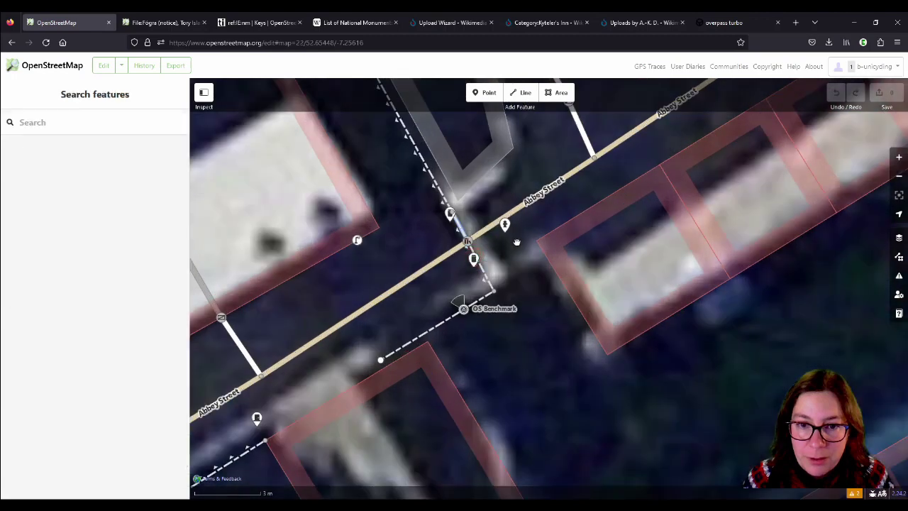
click(468, 241)
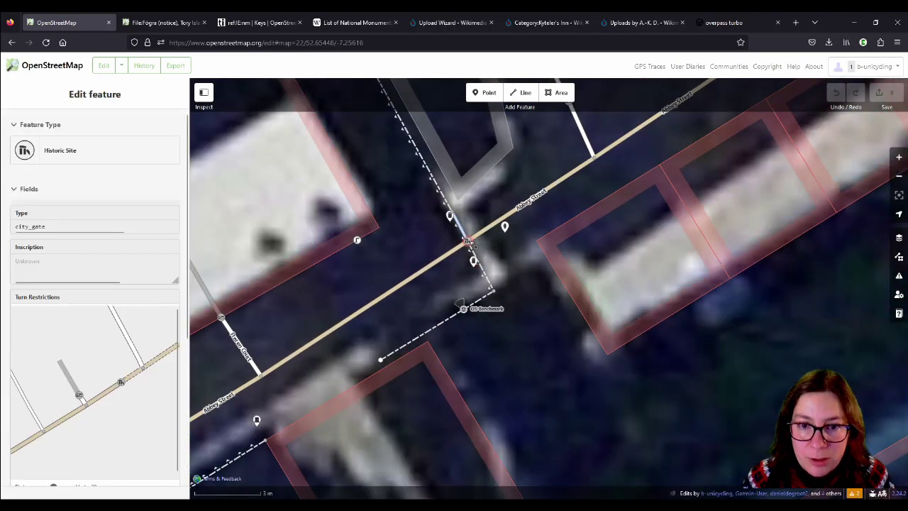
click(468, 241)
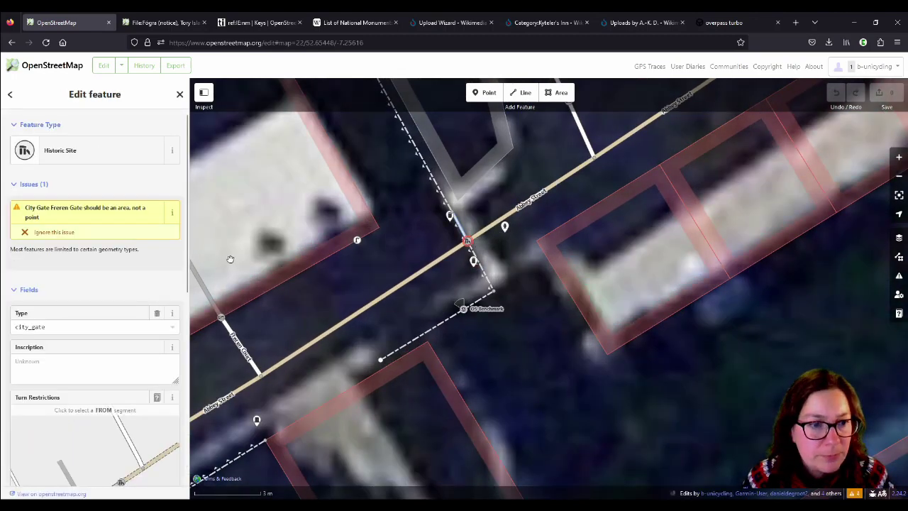
scroll(83, 280, down, 5)
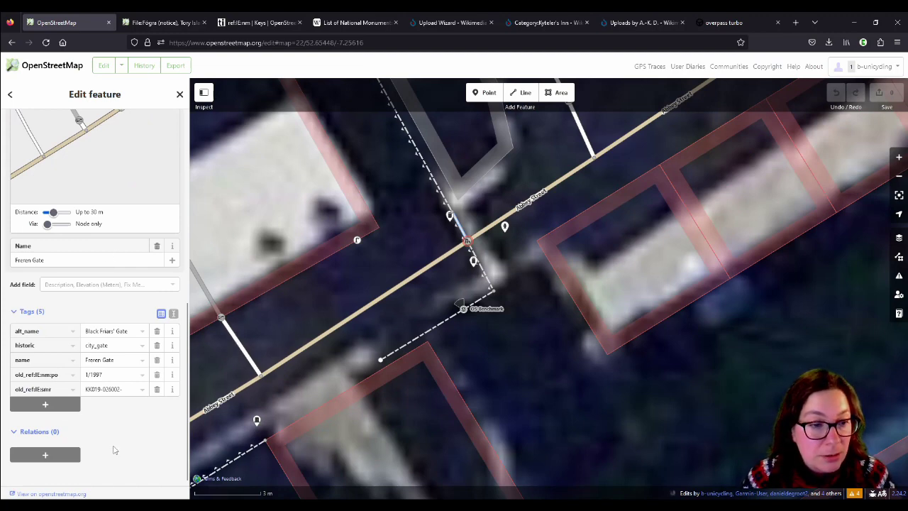
key(BackSpace)
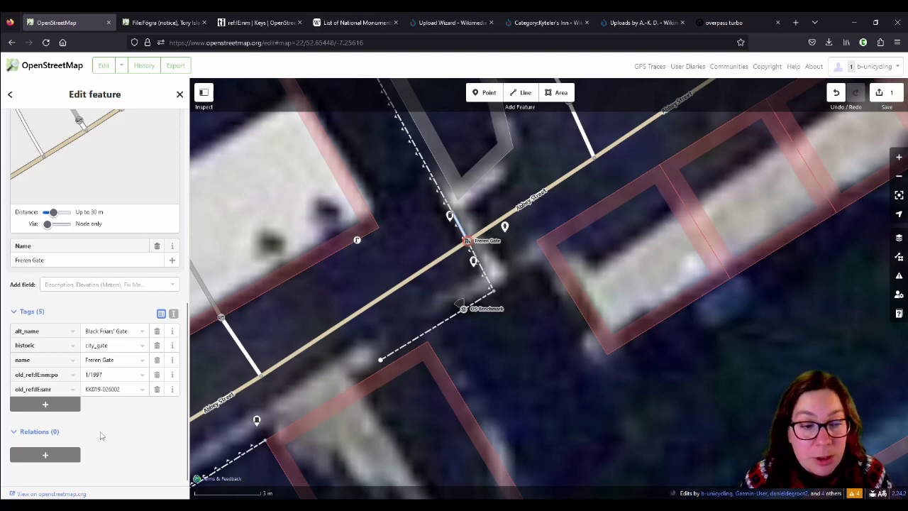
Check the Key:ref:IE:nm wiki page, then tag Freren Gate ref:IE:nm=unknown
click(163, 22)
scroll(667, 315, up, 5)
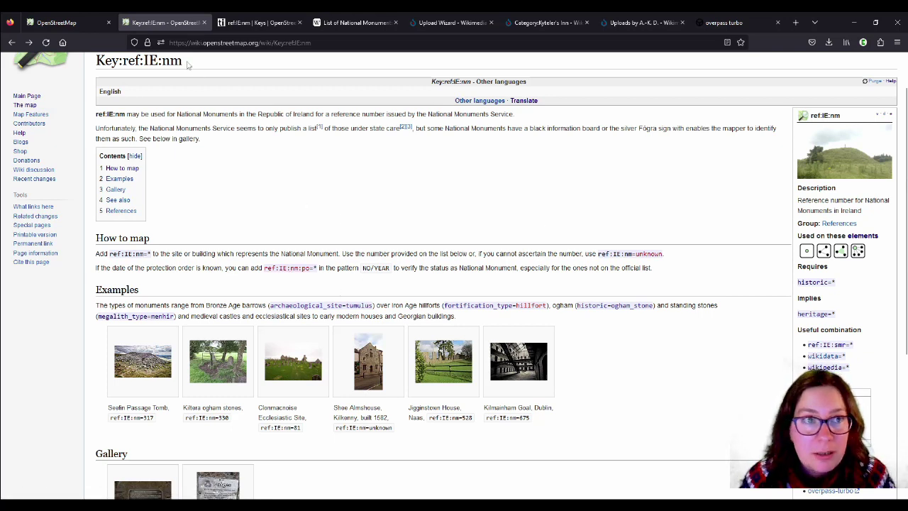
click(74, 25)
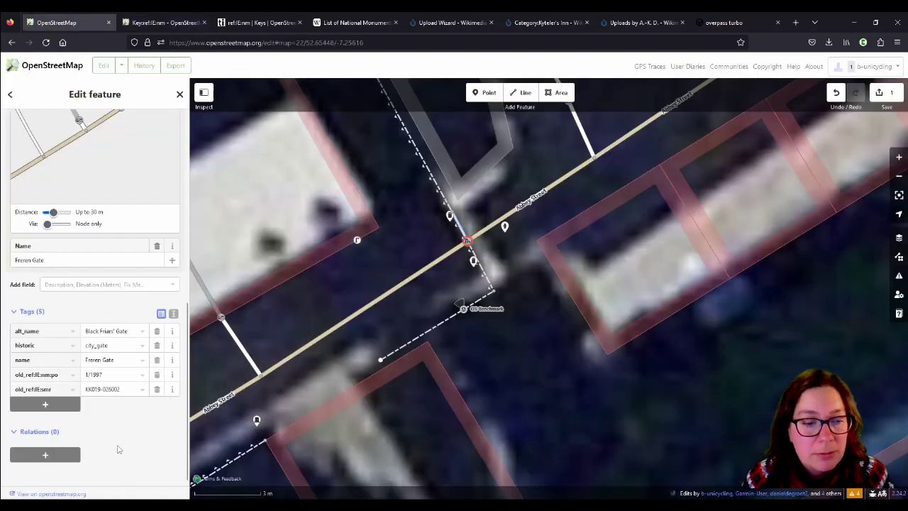
click(67, 404)
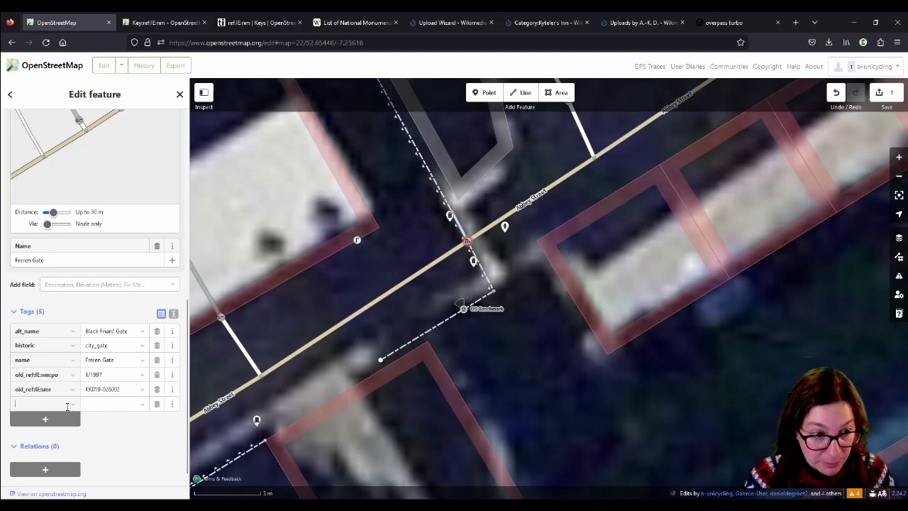
text(ref:IE:smr)
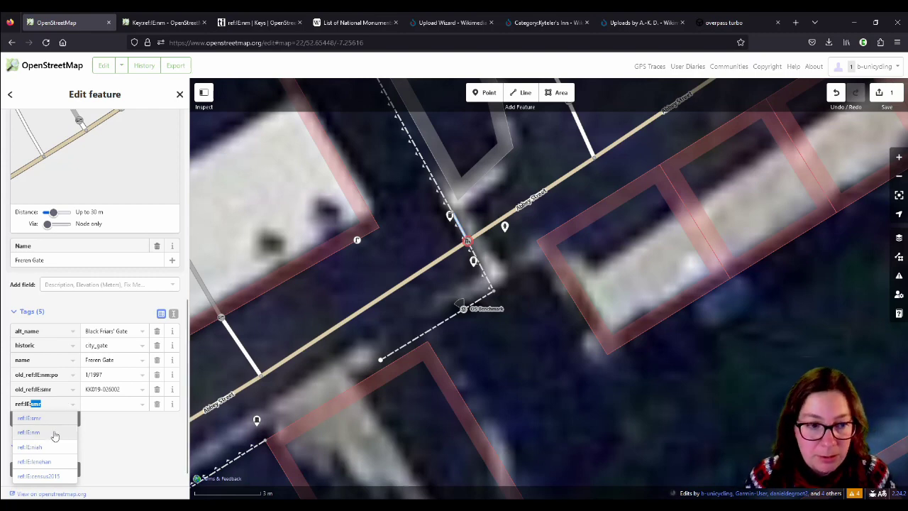
click(55, 434)
click(117, 404)
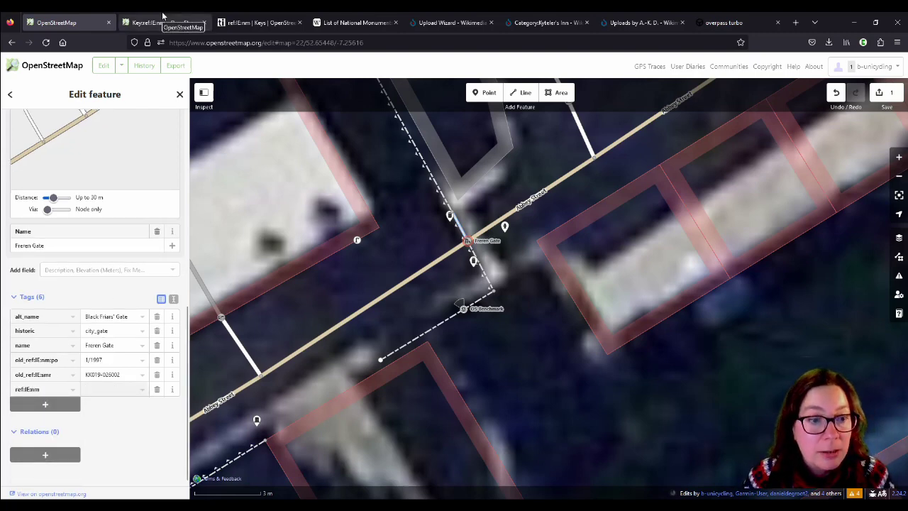
text(unknown)
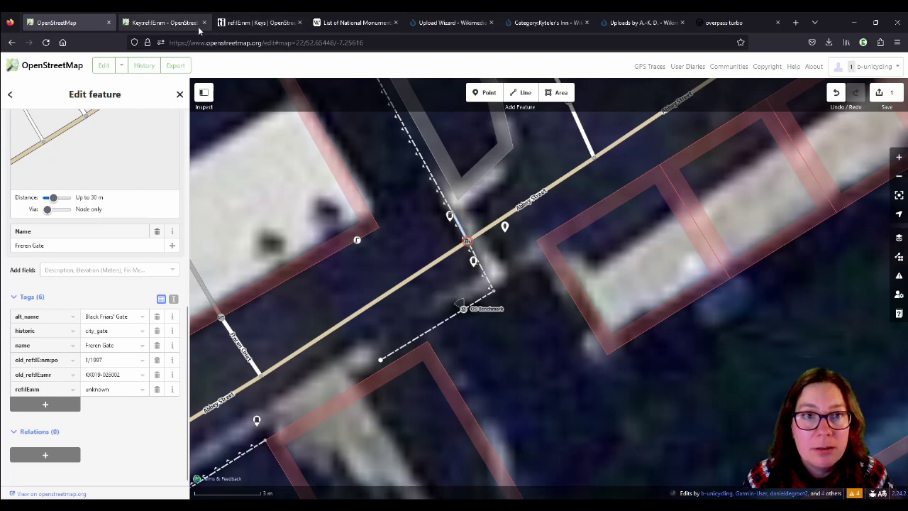
Open the uploaded Freren Gate plaque photo's page and view the image at full size
click(464, 23)
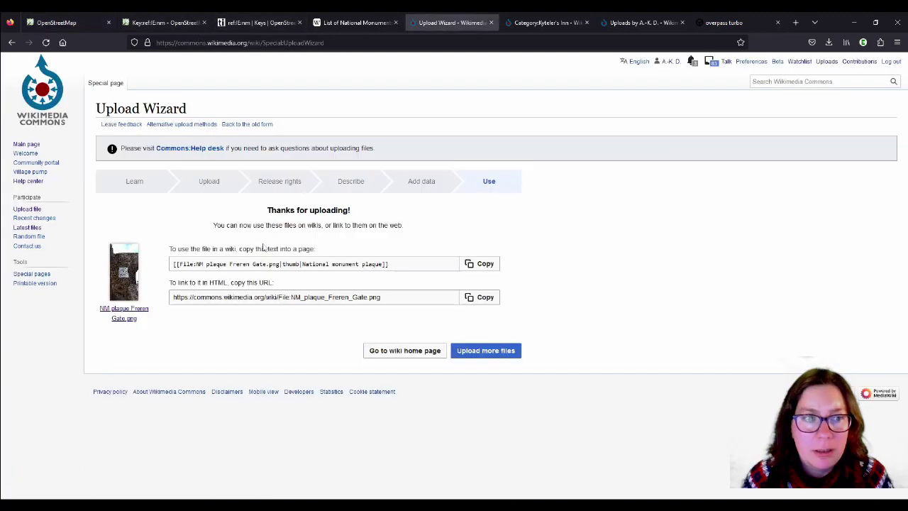
click(136, 313)
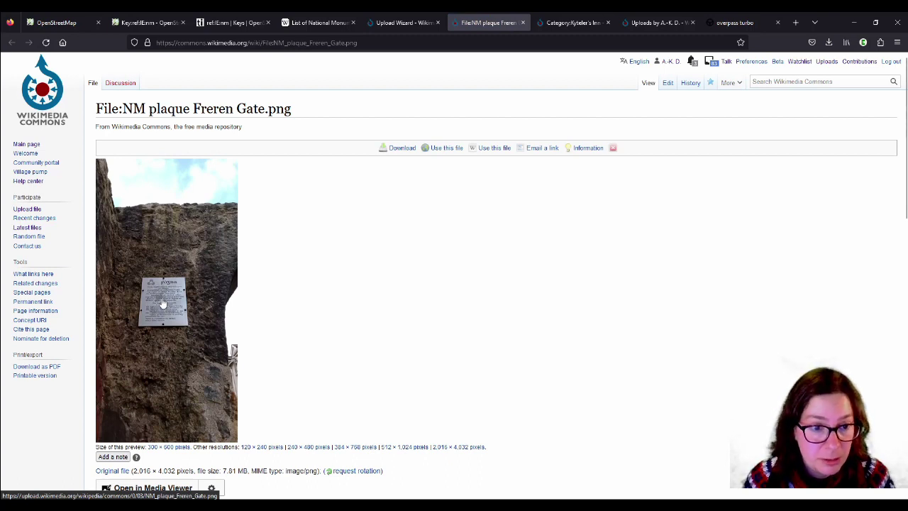
click(163, 304)
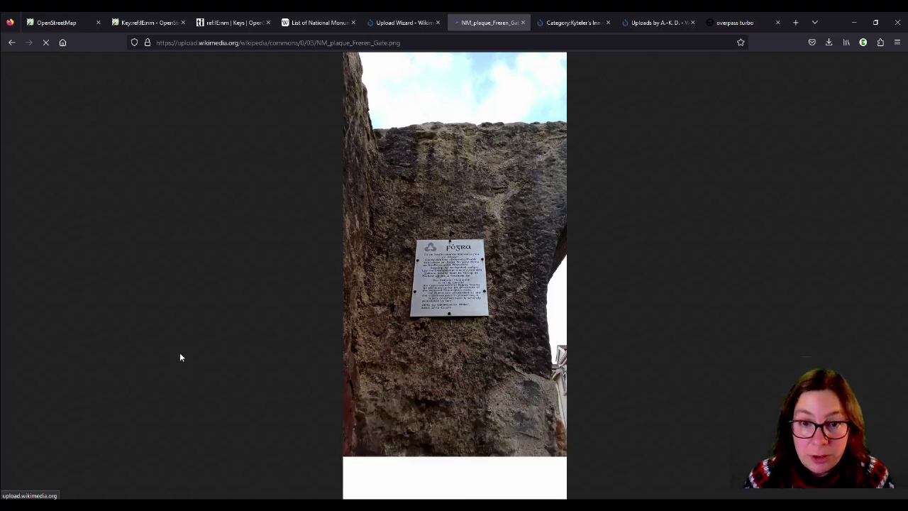
click(12, 42)
Add a wikimedia_commons tag key to Freren Gate in the OpenStreetMap editor
click(51, 22)
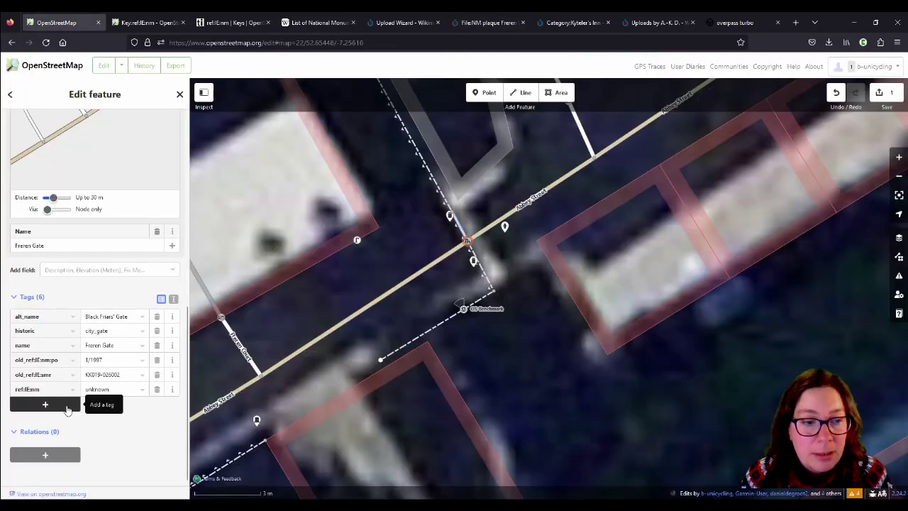
click(69, 405)
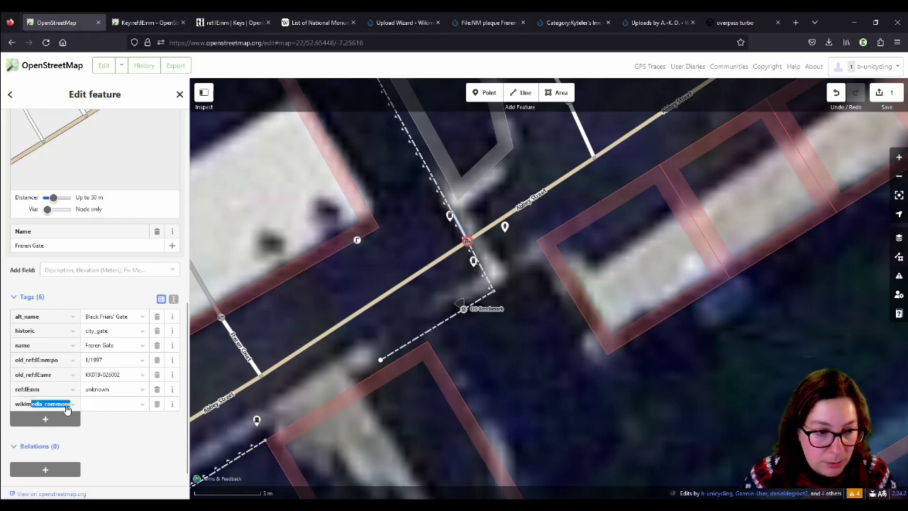
click(106, 407)
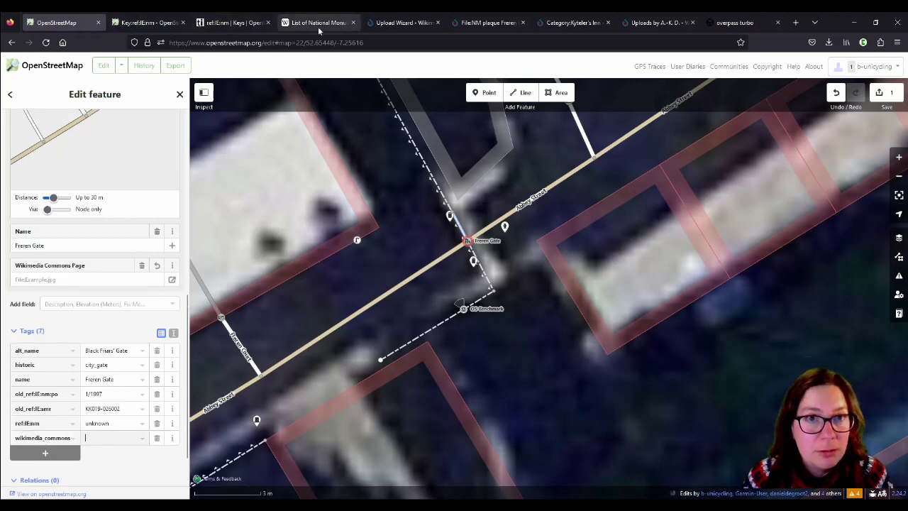
click(406, 23)
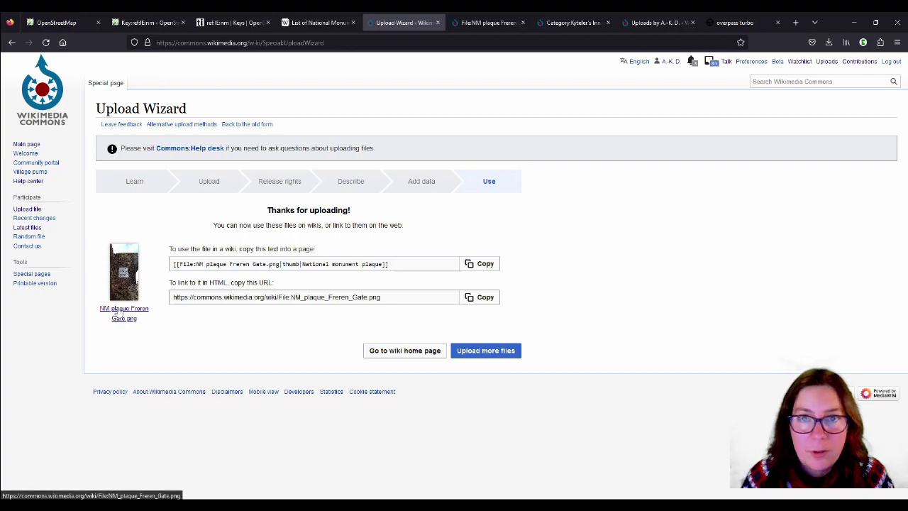
Open the Freren Gate category from the plaque's file page and view the Black Freren Gate, Kilkenny photo
click(488, 23)
scroll(533, 305, down, 5)
scroll(539, 303, down, 5)
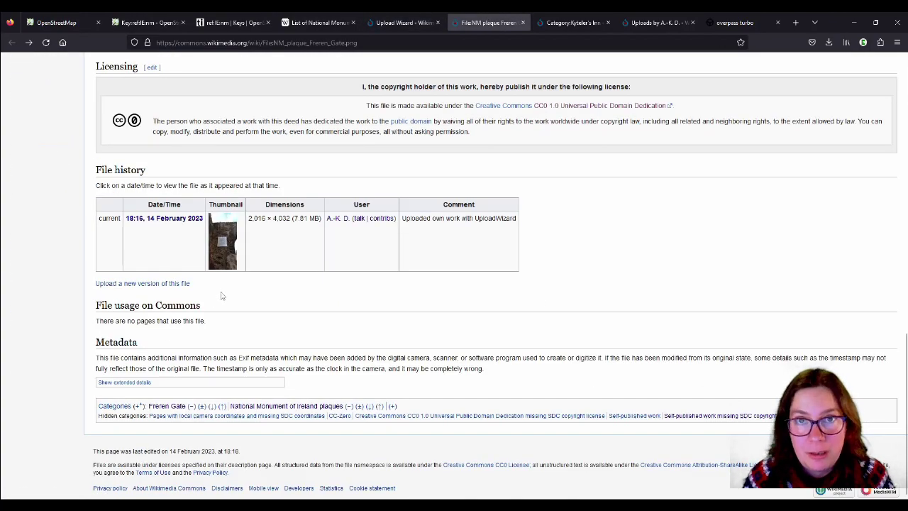
drag(149, 405, 186, 405)
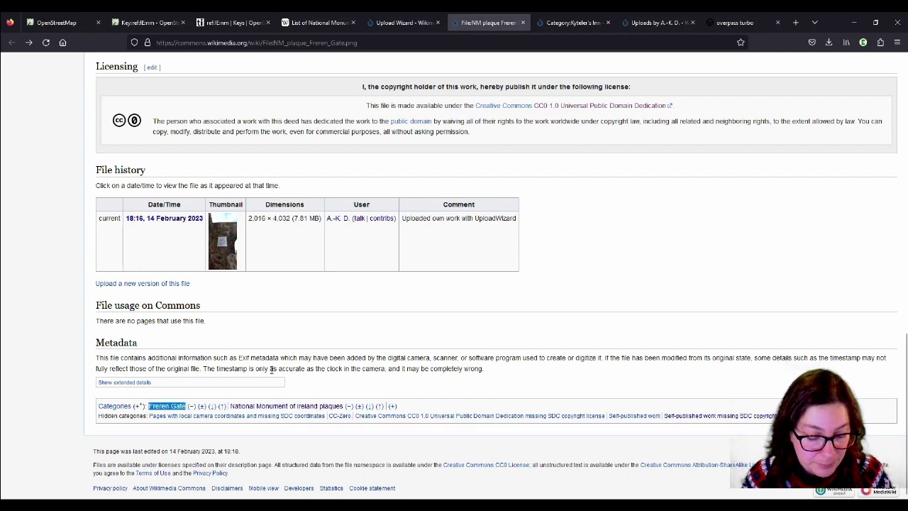
click(170, 406)
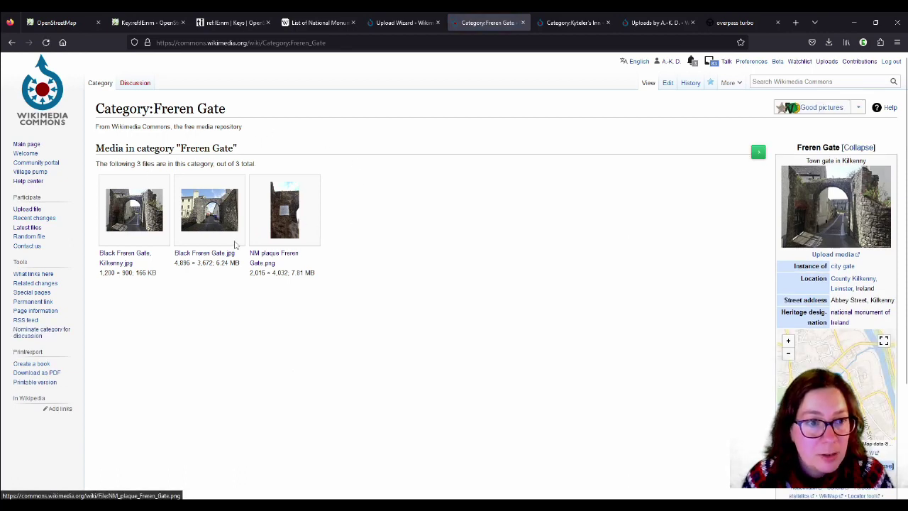
click(136, 215)
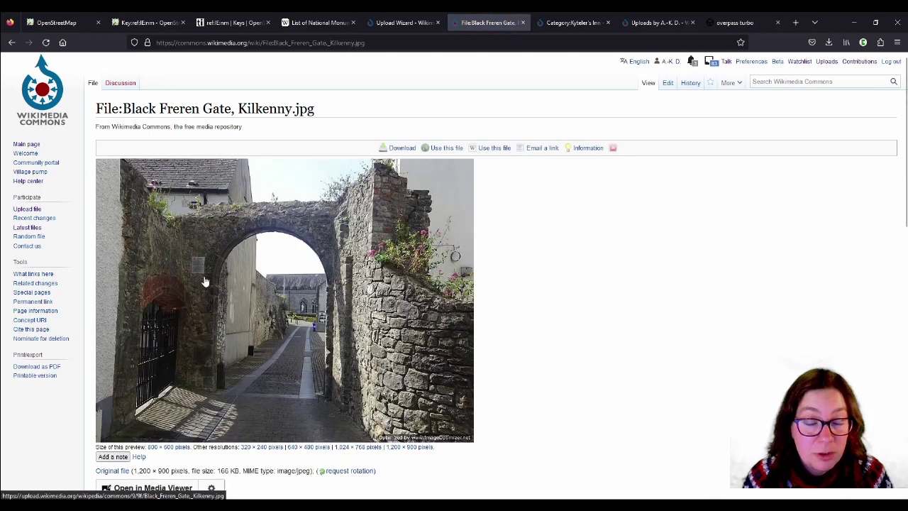
click(12, 43)
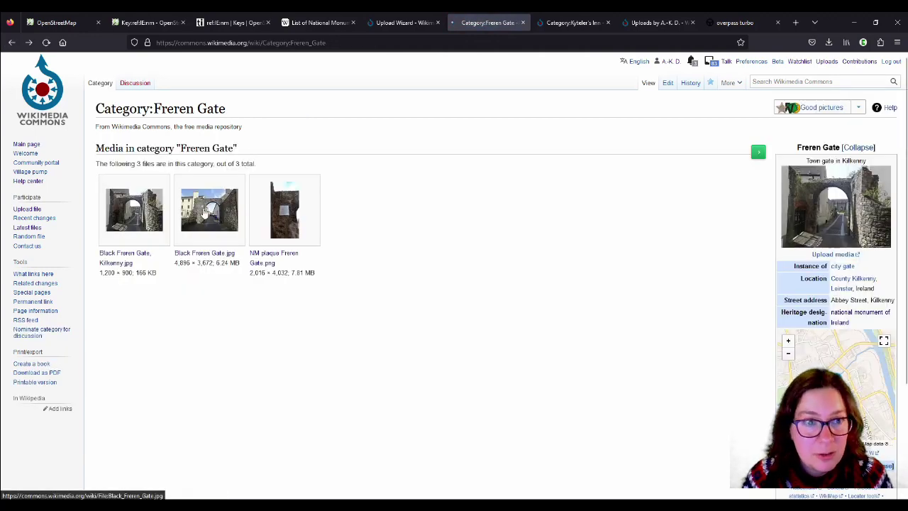
Review the Black Freren Gate.jpg photo, then return to the category and select its title 'Category:Freren Gate'
click(206, 211)
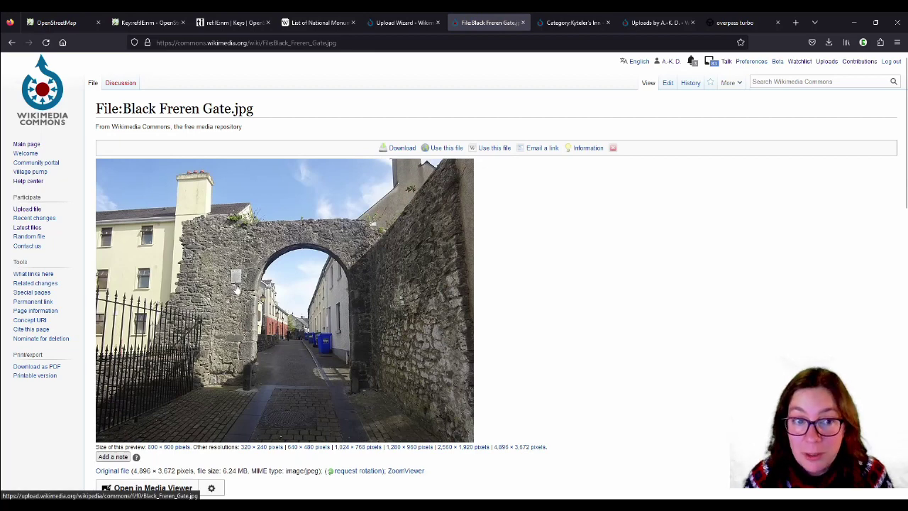
scroll(677, 337, down, 3)
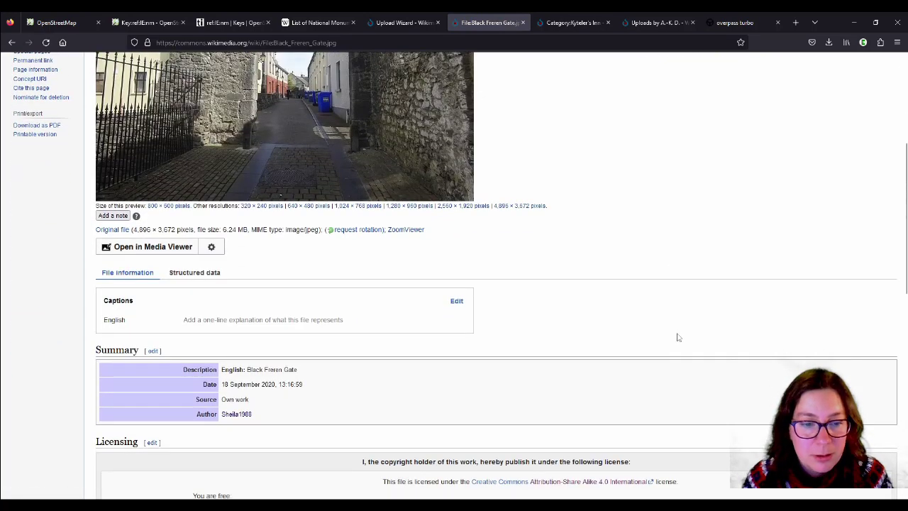
scroll(677, 337, up, 2)
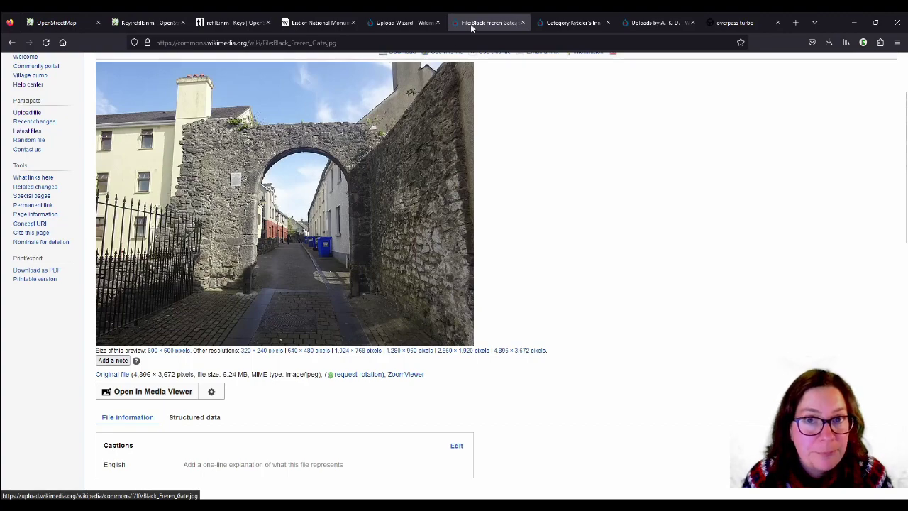
click(44, 25)
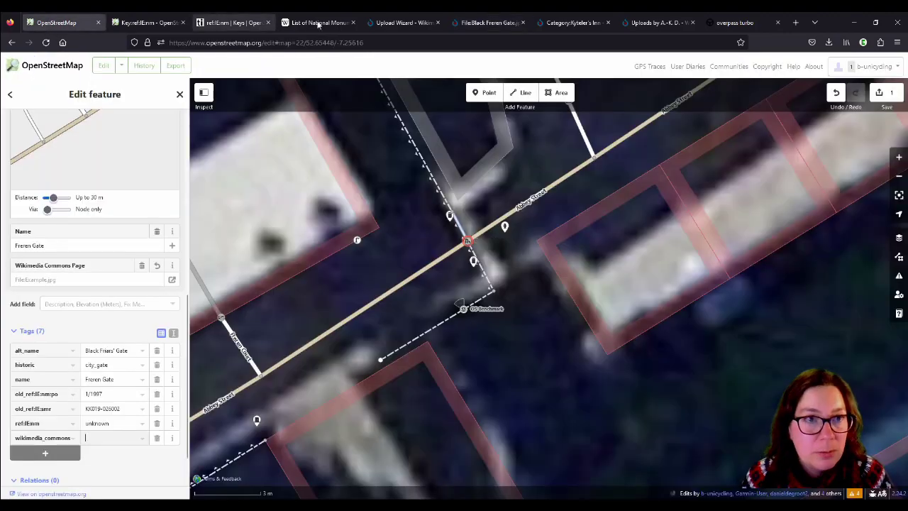
click(489, 23)
scroll(468, 199, down, 9)
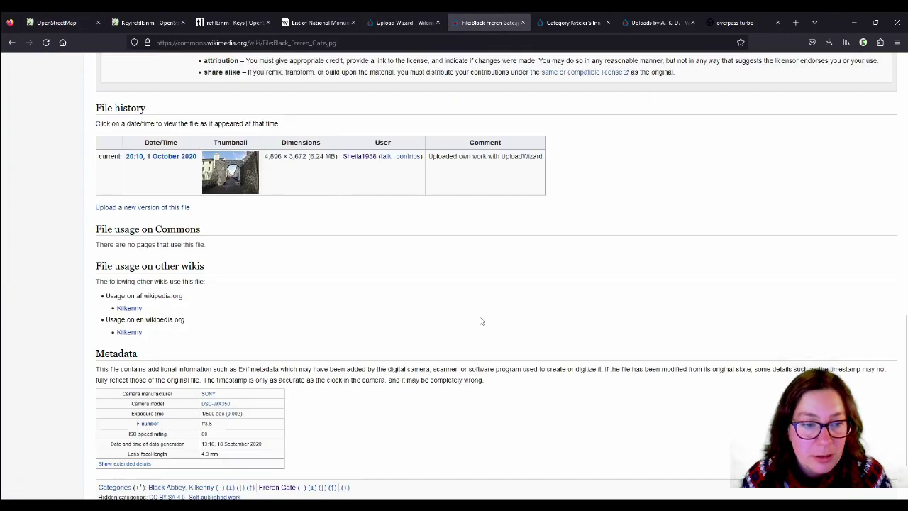
scroll(480, 319, up, 6)
scroll(426, 223, up, 4)
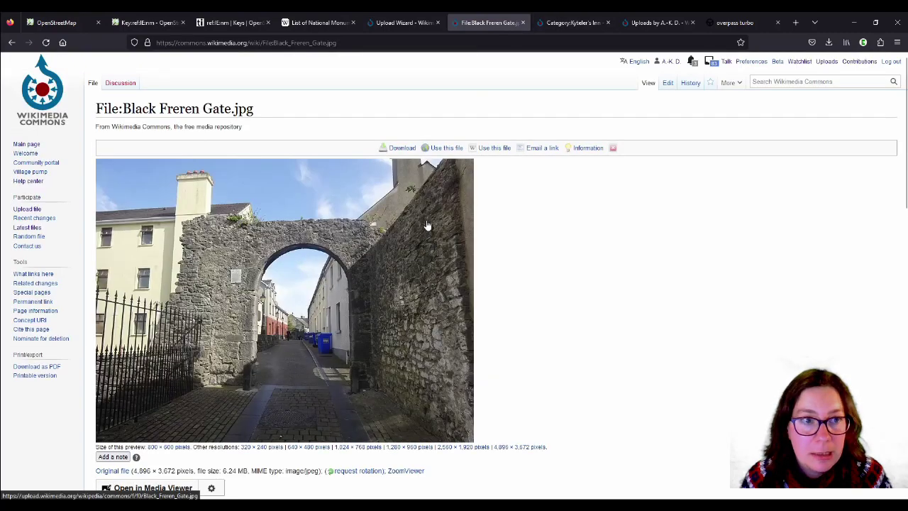
scroll(433, 221, down, 9)
scroll(440, 220, down, 4)
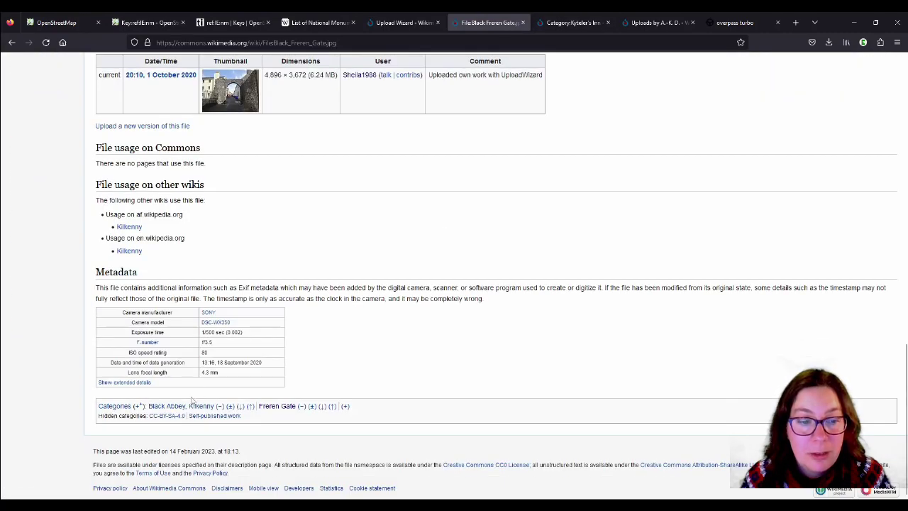
click(280, 405)
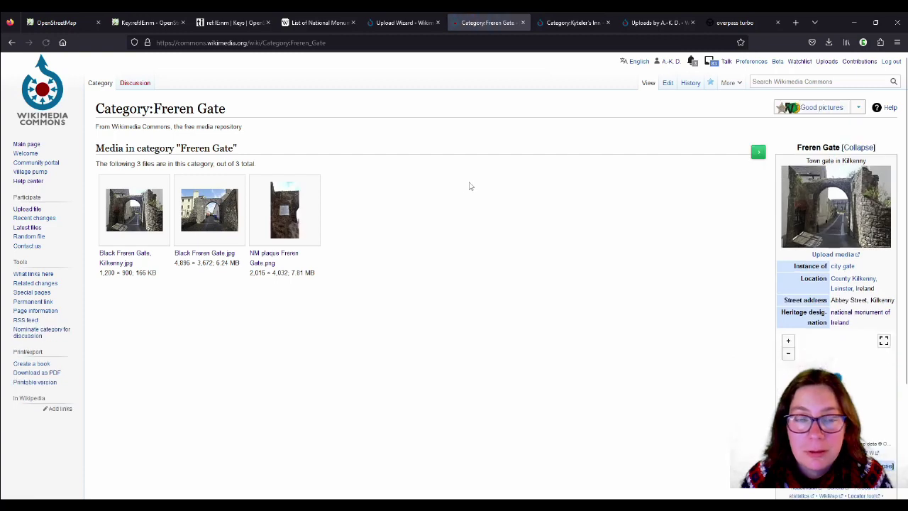
drag(97, 107, 238, 105)
key(ctrl+c)
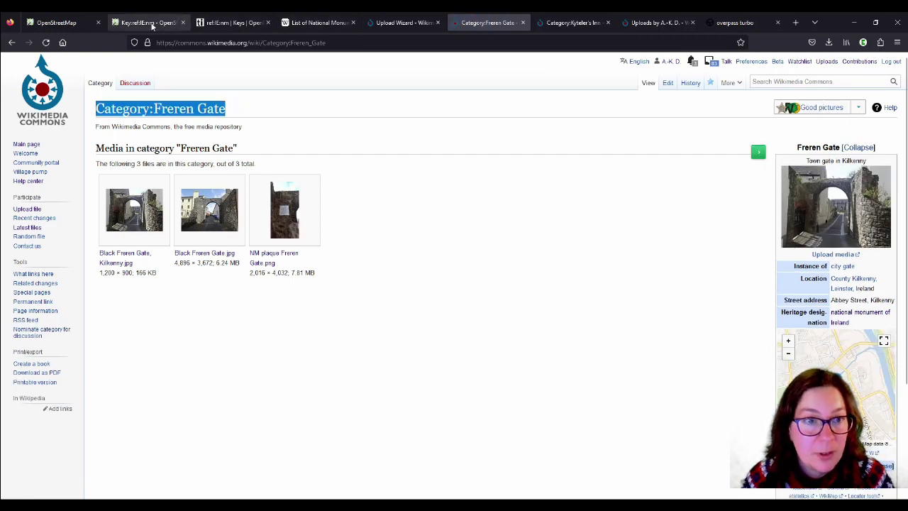
Set Freren Gate's wikimedia_commons value to the pasted 'Category:Freren Gate'
key(ctrl+1)
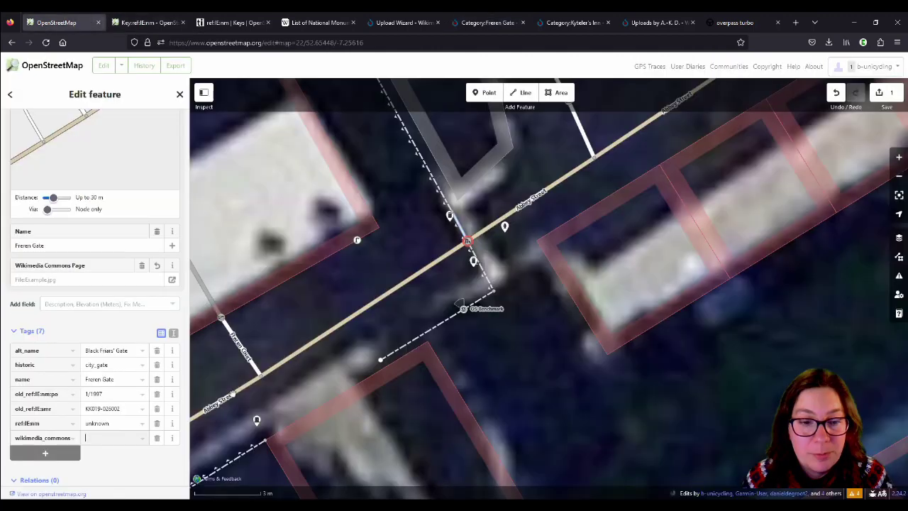
key(ctrl+v)
click(129, 486)
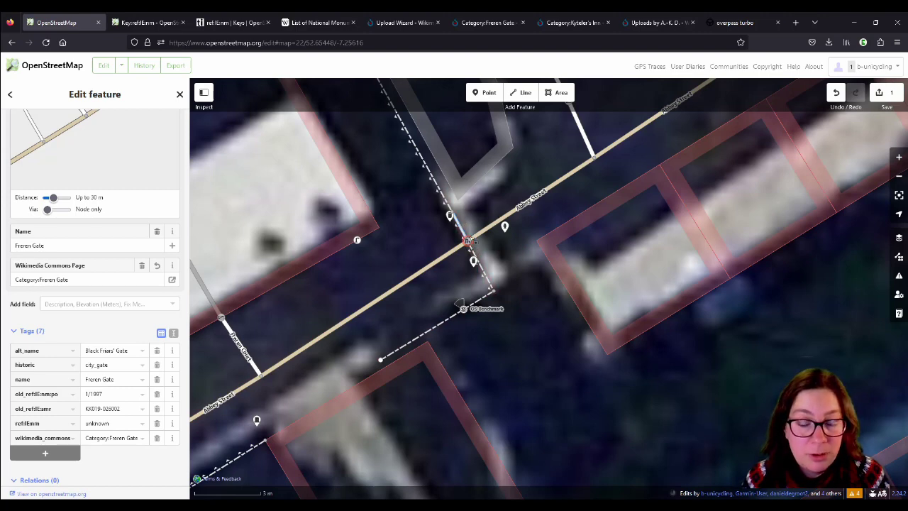
Upload the Freren Gate edit, reusing a recent changeset comment
click(893, 97)
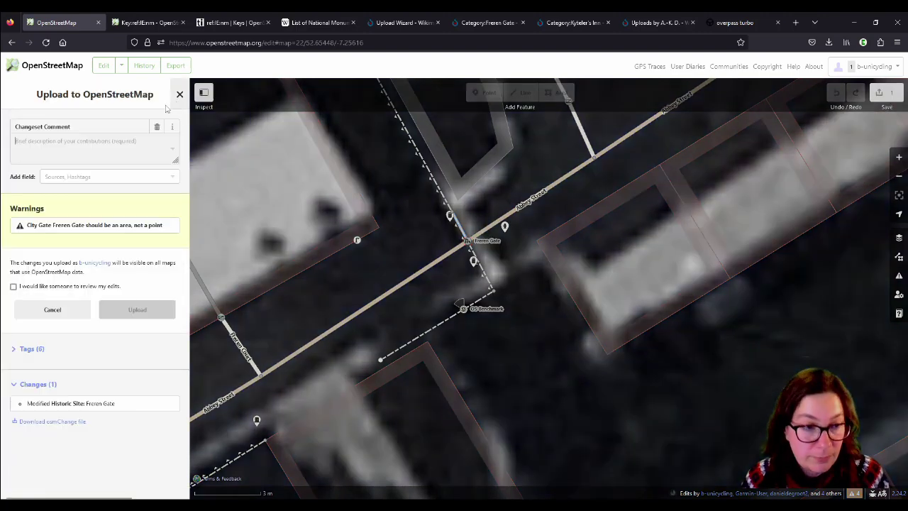
click(145, 138)
click(126, 173)
click(137, 367)
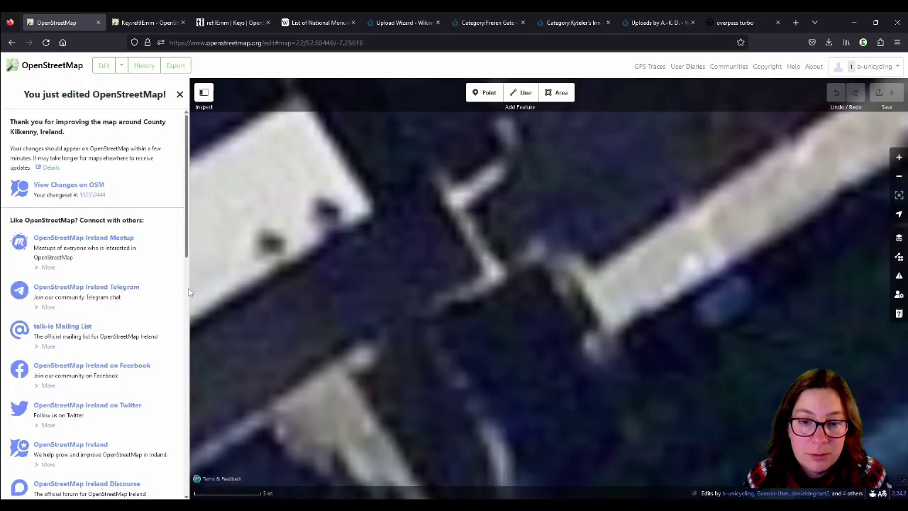
Leave the editor and centre the main map on Maudlin Castle on Maudlin Street
click(52, 64)
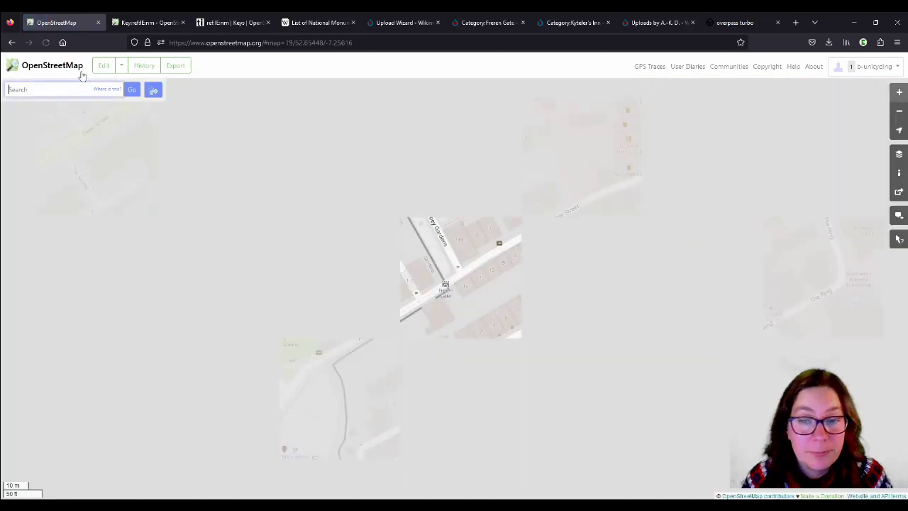
scroll(426, 277, down, 5)
drag(677, 369, 284, 284)
scroll(515, 341, up, 2)
scroll(515, 341, up, 2)
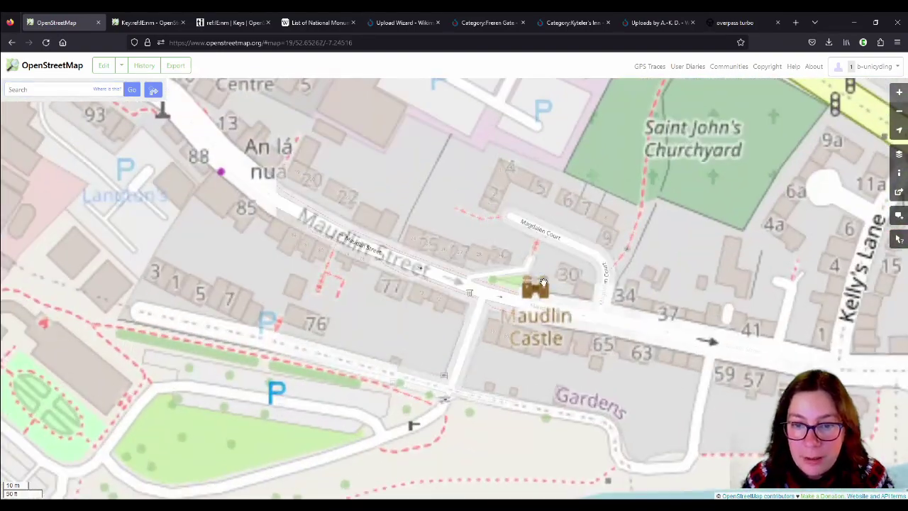
drag(566, 309, 454, 287)
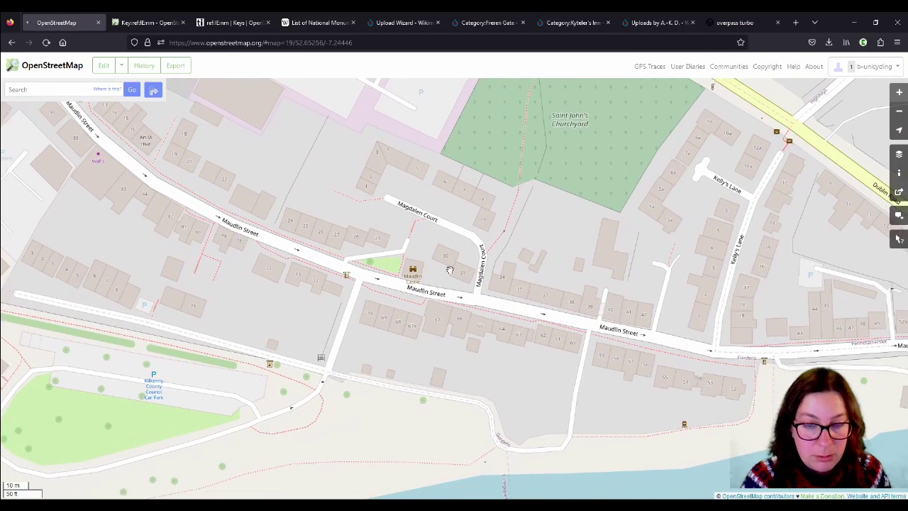
key(F5)
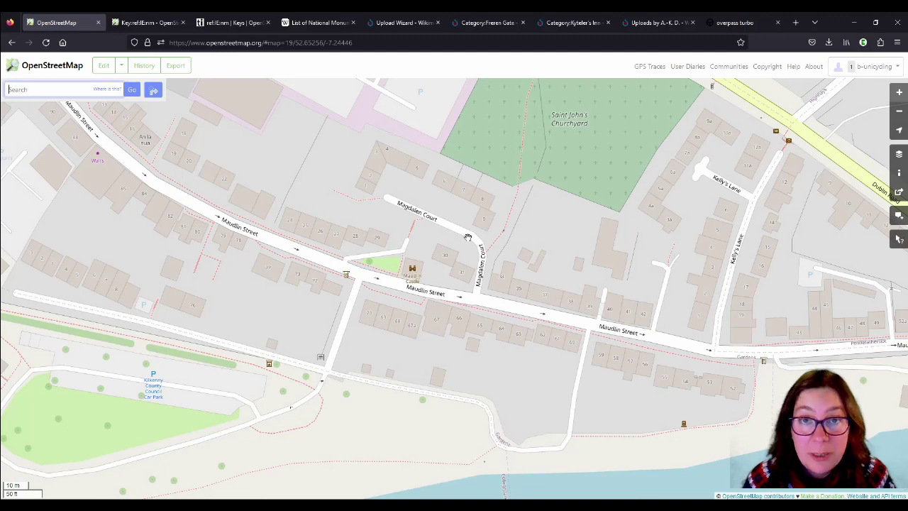
click(899, 153)
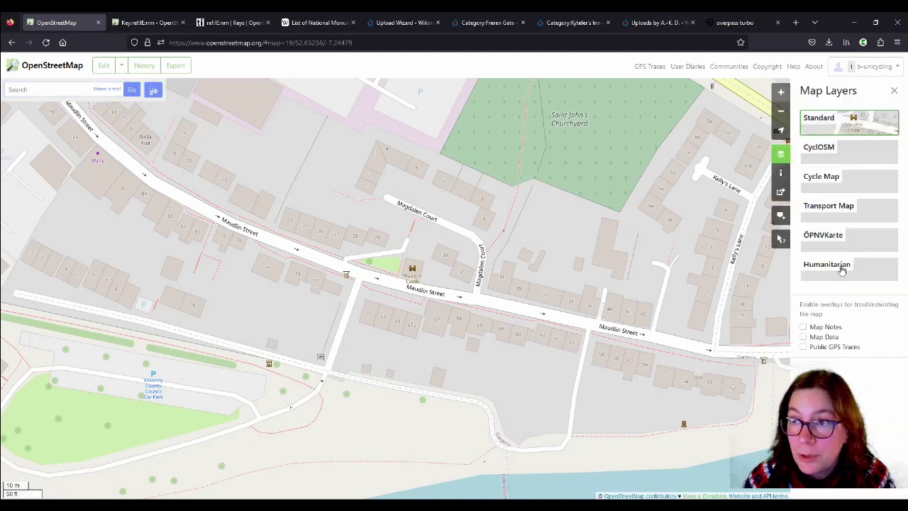
click(804, 336)
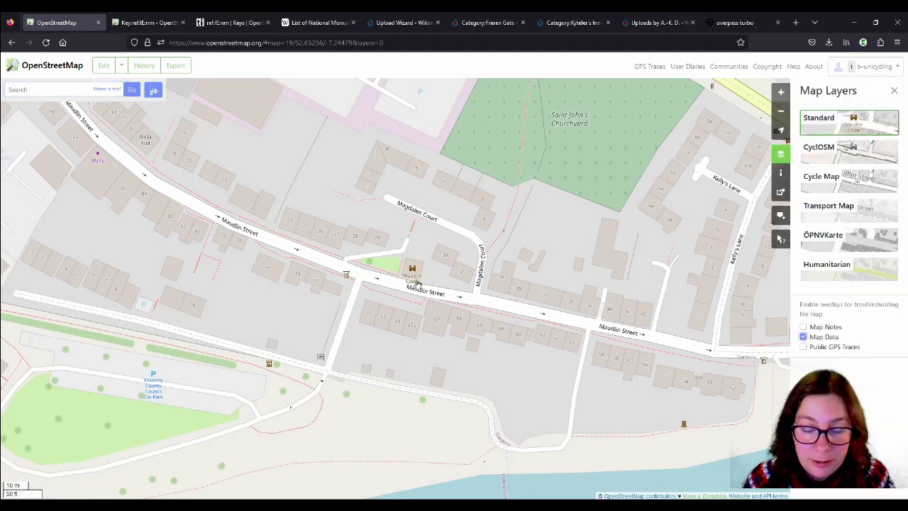
click(415, 282)
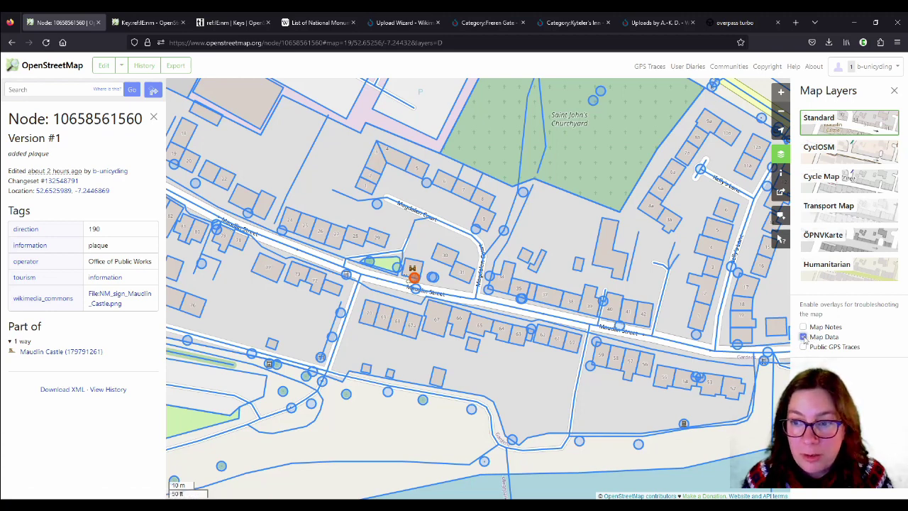
Open the Maudlin Castle building's tags and check its ref:IE:nm value is 522
click(803, 337)
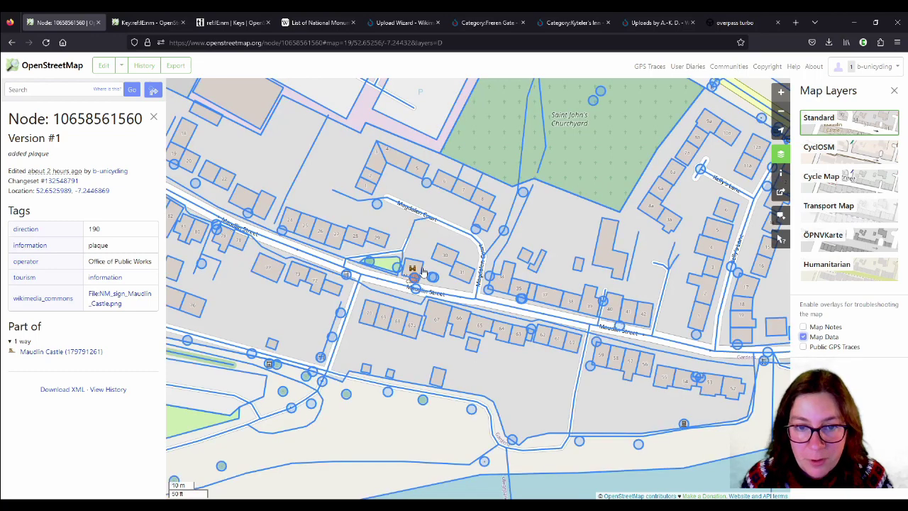
click(420, 268)
scroll(129, 252, down, 3)
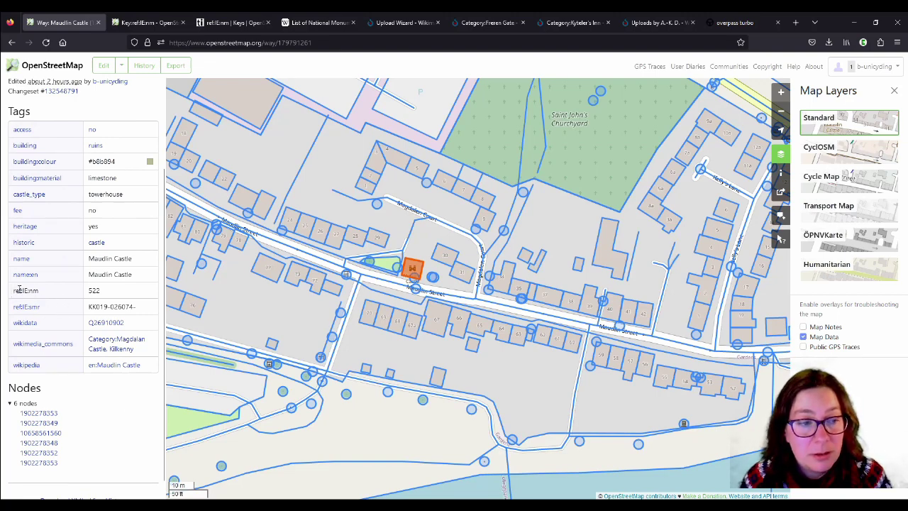
drag(20, 287, 46, 293)
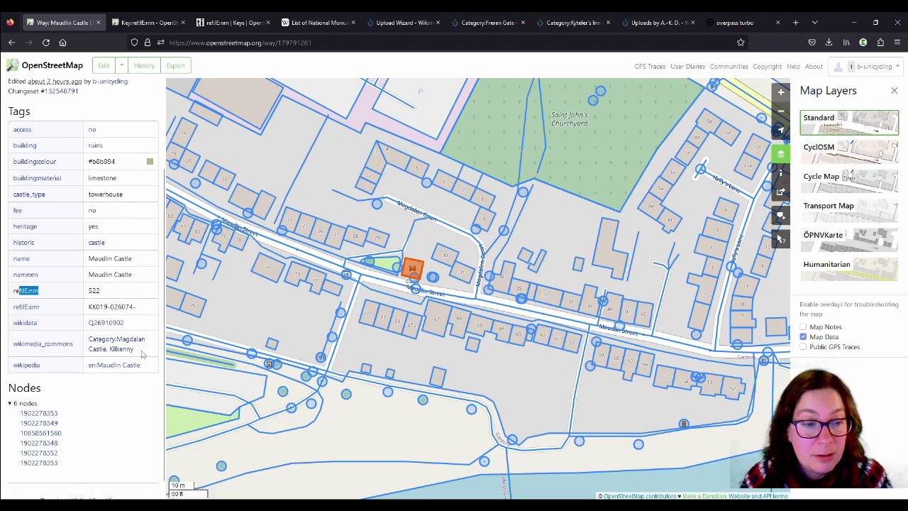
Turn off Map Data, close the Layers panel and the Maudlin Castle details
click(805, 337)
click(805, 338)
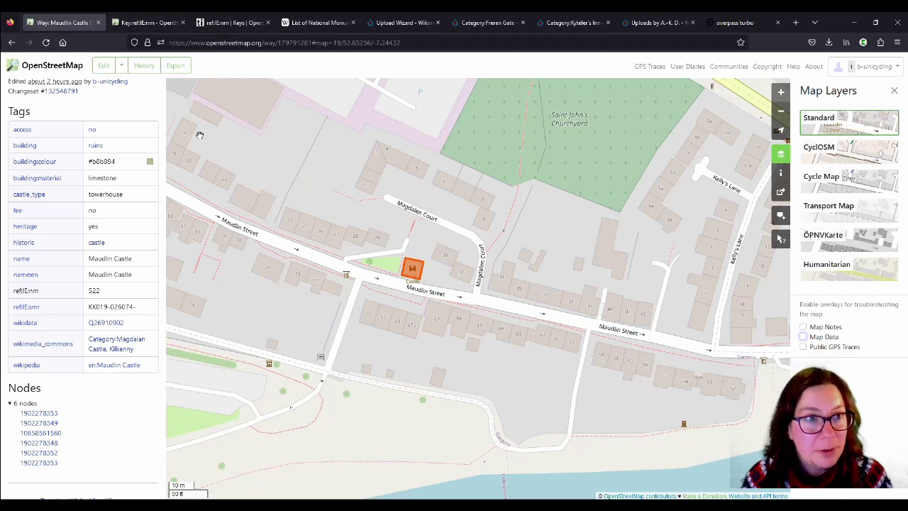
click(894, 91)
scroll(82, 208, up, 3)
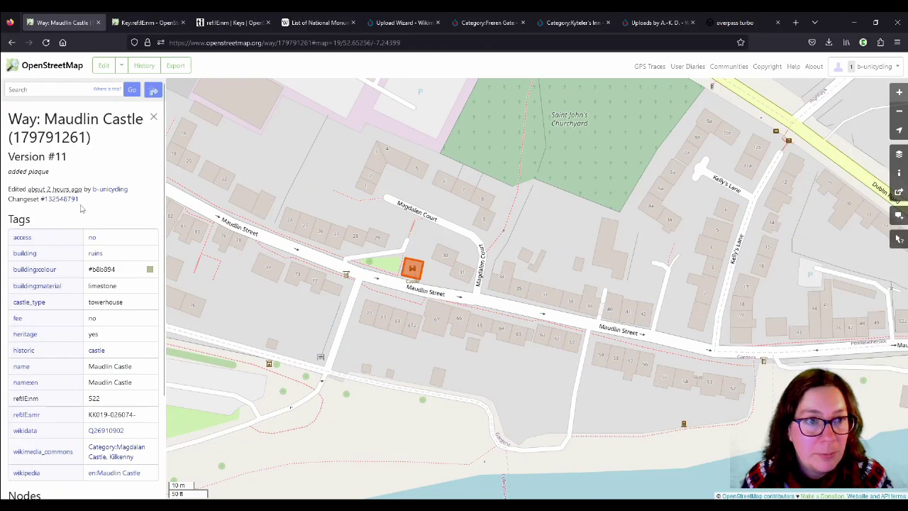
click(154, 119)
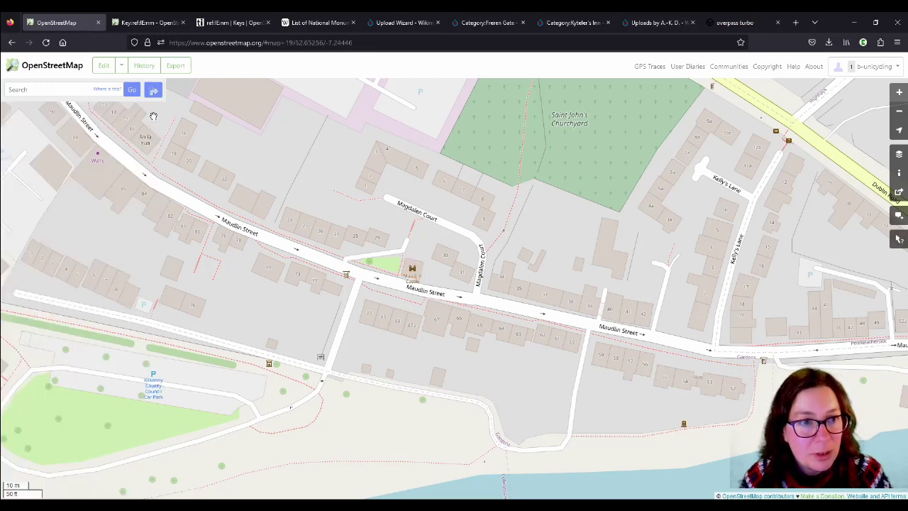
Show taginfo's ref:IE:nm overview: 711 objects (96 nodes, 573 ways, 42 relations), 541 values
click(225, 23)
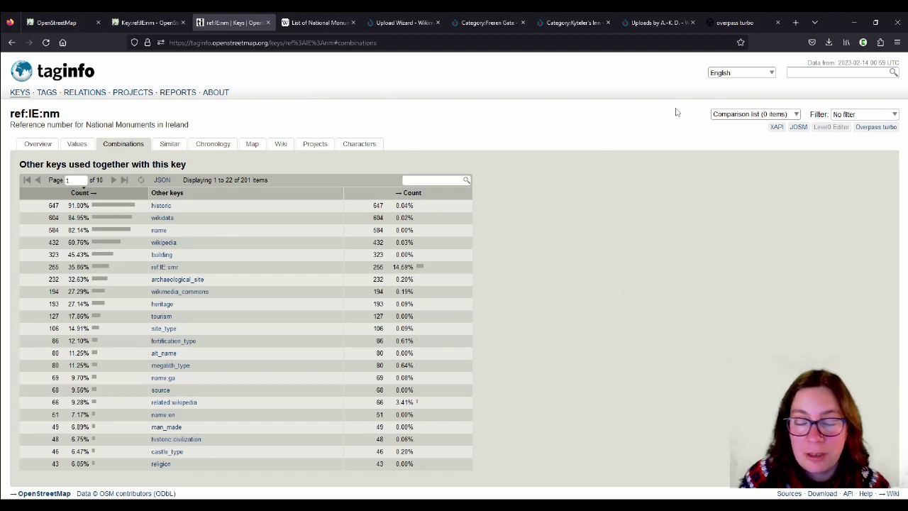
click(38, 144)
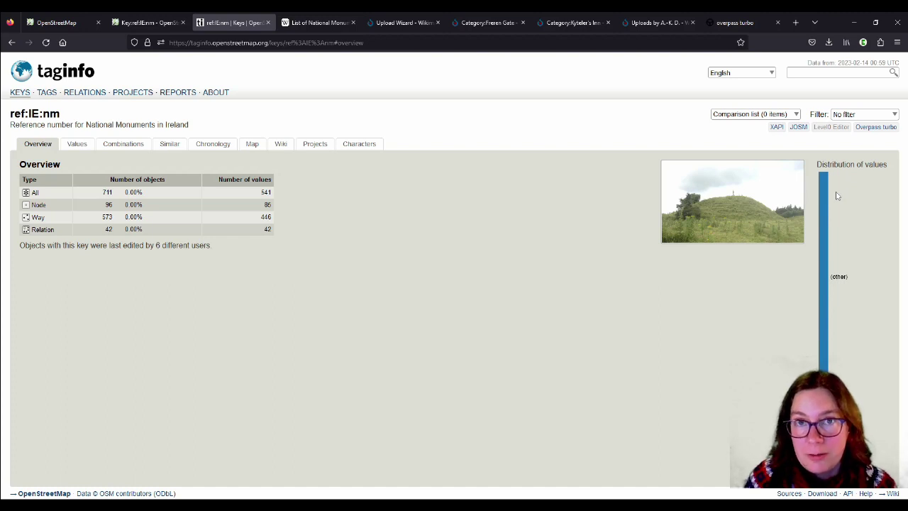
Confirm 'unknown' appears 3 times among ref:IE:nm values, then list the 201 combined keys
click(77, 145)
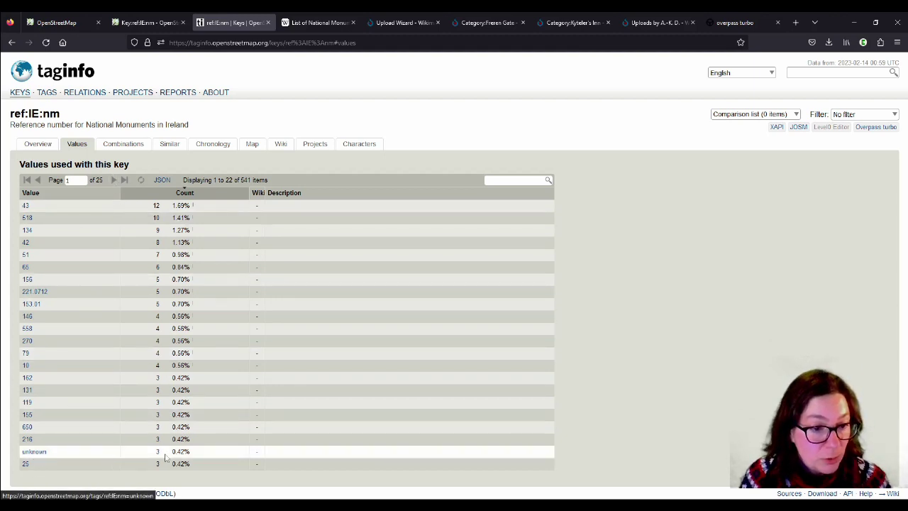
drag(4, 458, 43, 454)
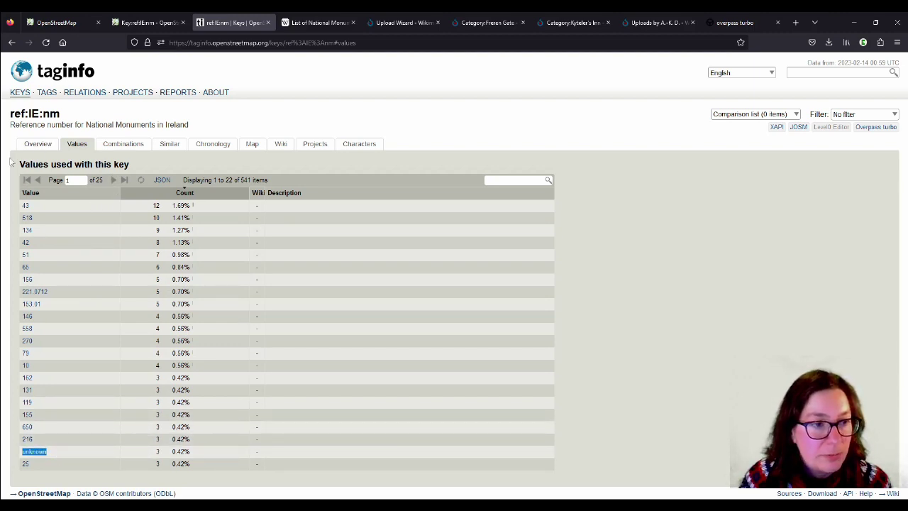
click(124, 145)
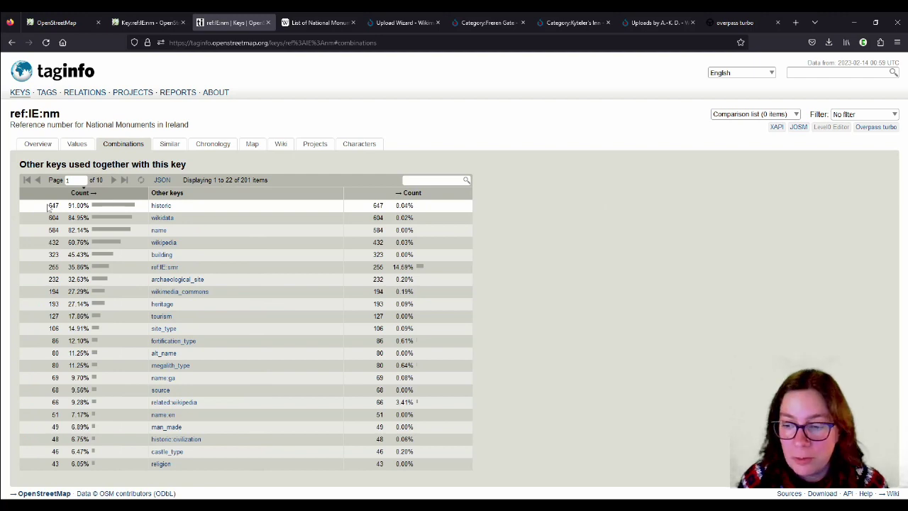
click(36, 145)
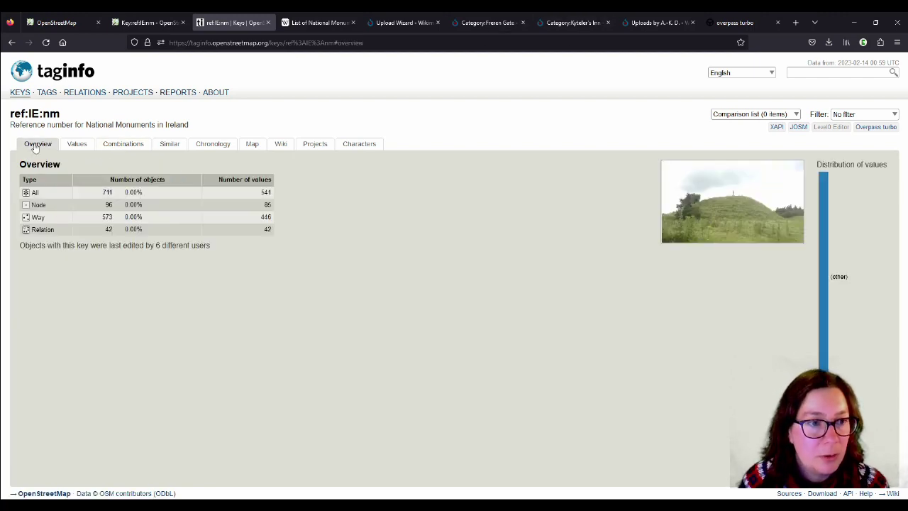
click(123, 144)
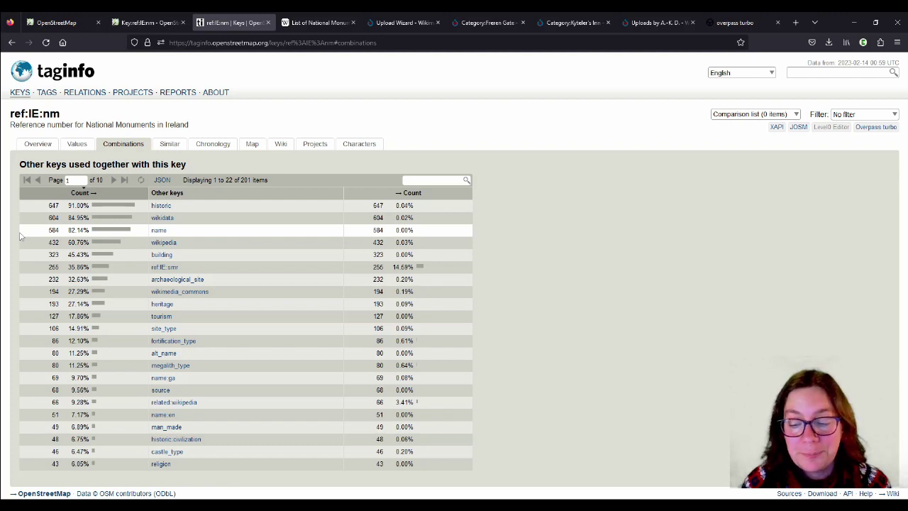
Go from the County Kilkenny to the County Limerick National Monuments list on Wikipedia
click(320, 22)
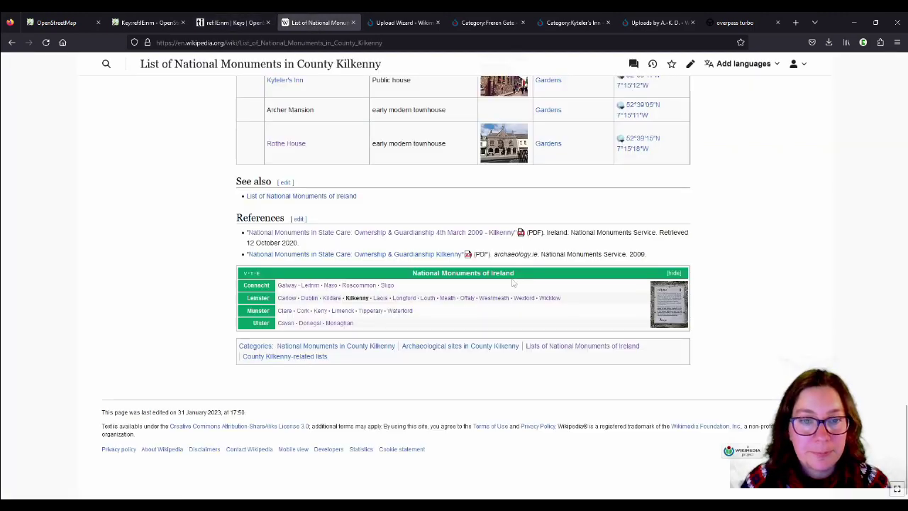
click(342, 311)
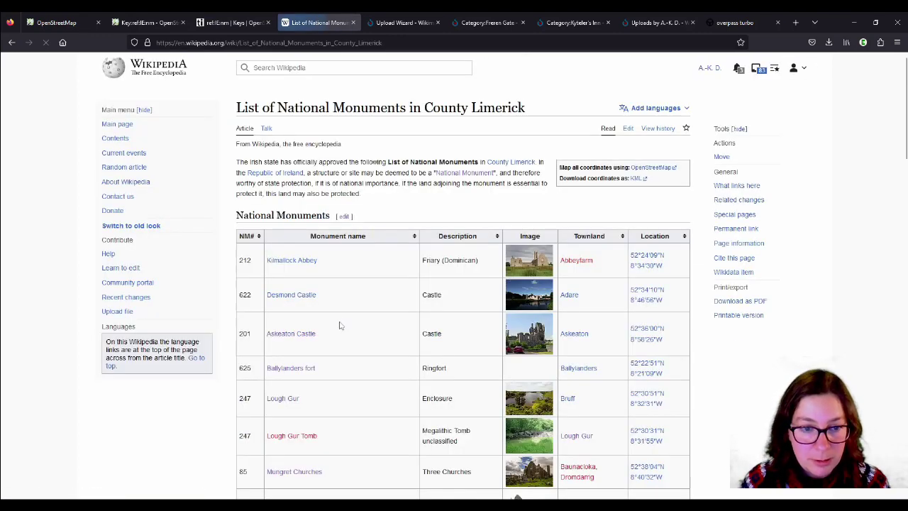
scroll(383, 313, down, 3)
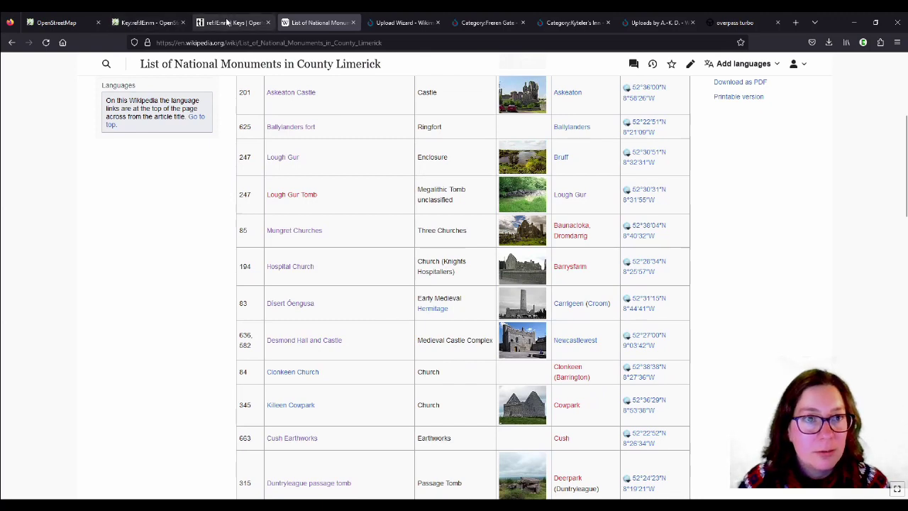
click(227, 23)
click(297, 22)
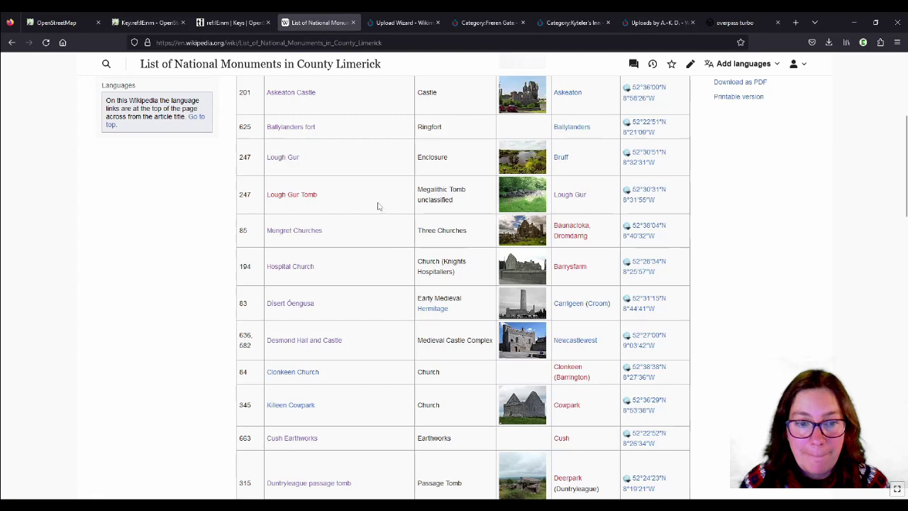
Scroll through the County Limerick monuments table, then return to taginfo's ref:IE:nm combinations
scroll(380, 205, down, 3)
scroll(380, 206, down, 5)
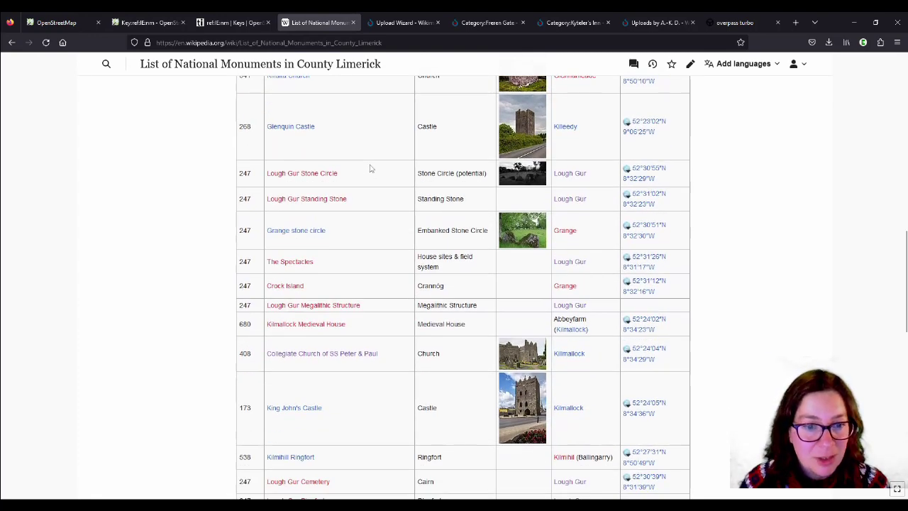
scroll(370, 168, down, 3)
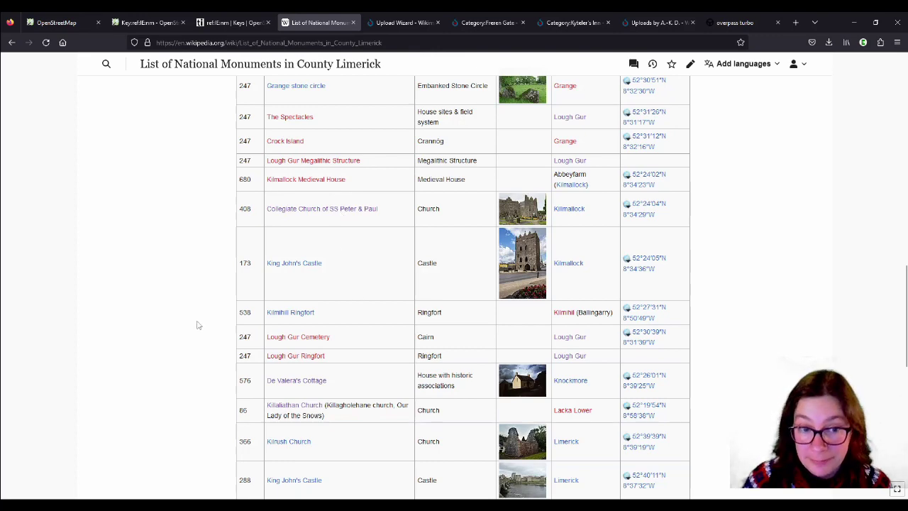
scroll(320, 293, down, 1)
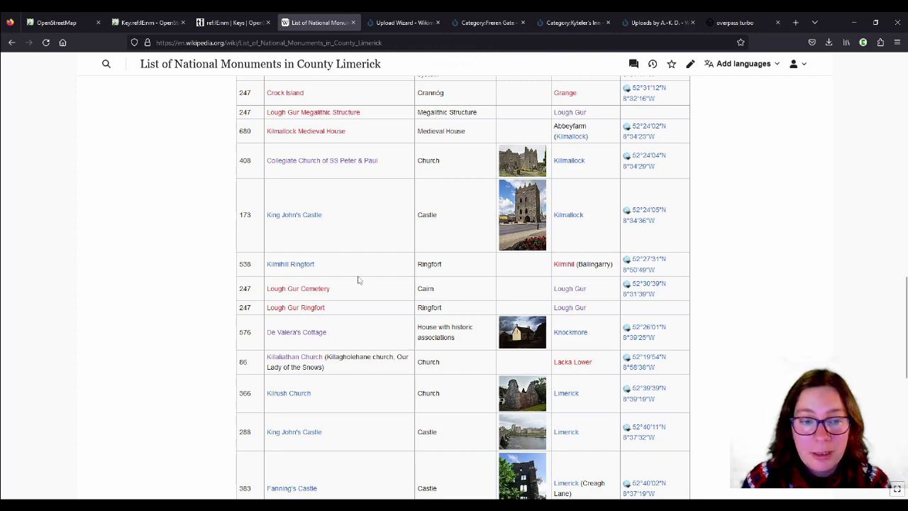
click(217, 23)
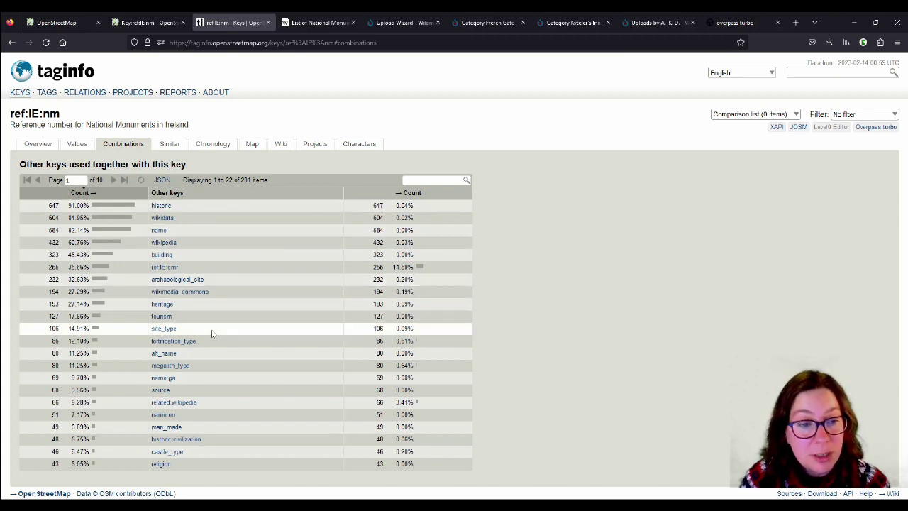
drag(200, 346, 106, 346)
click(410, 346)
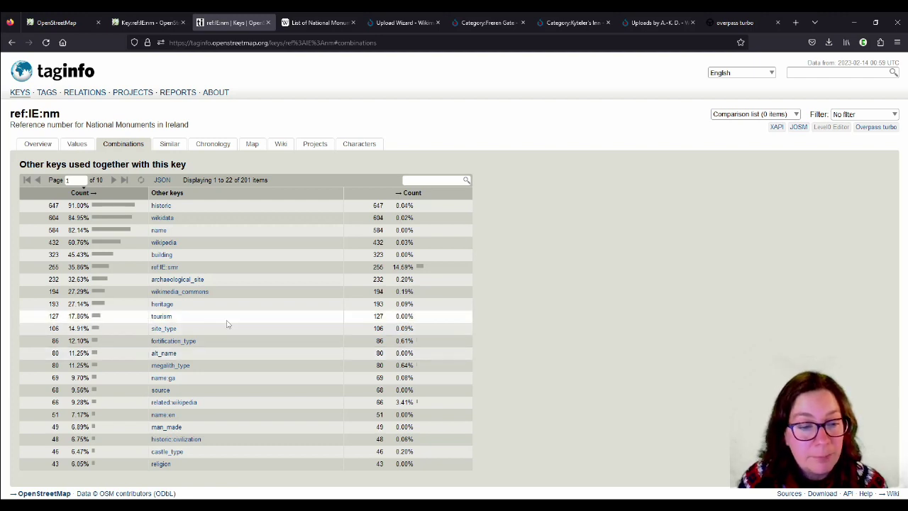
drag(186, 454, 154, 456)
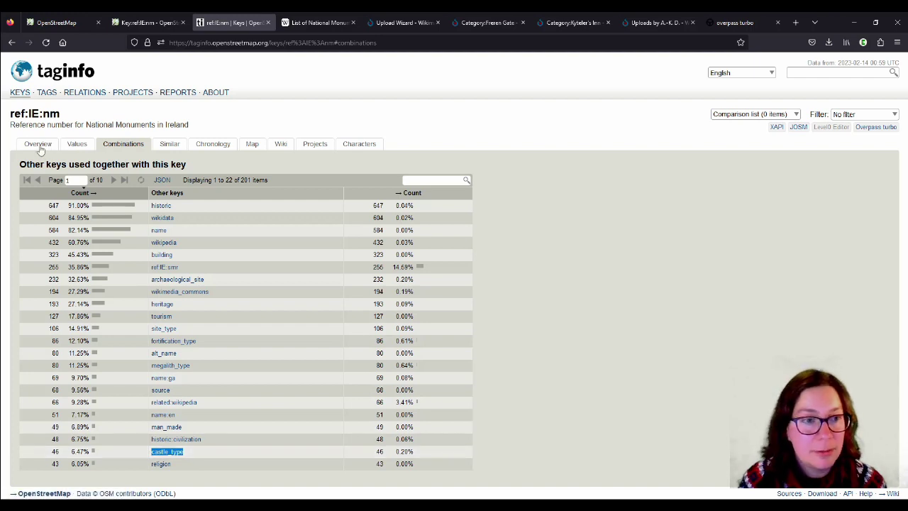
Page through the ref:IE:nm key combinations to page 3 (items 45–66), noting amenity's 22 uses
click(114, 179)
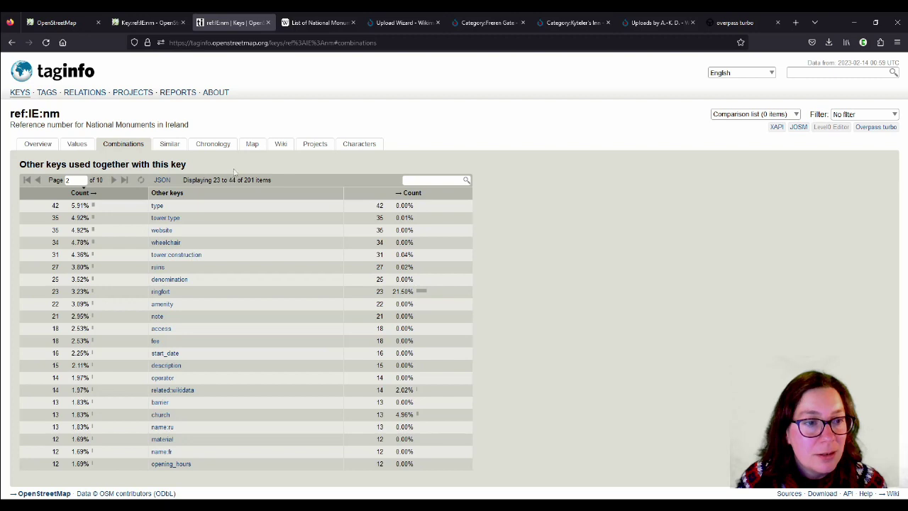
drag(186, 219, 129, 226)
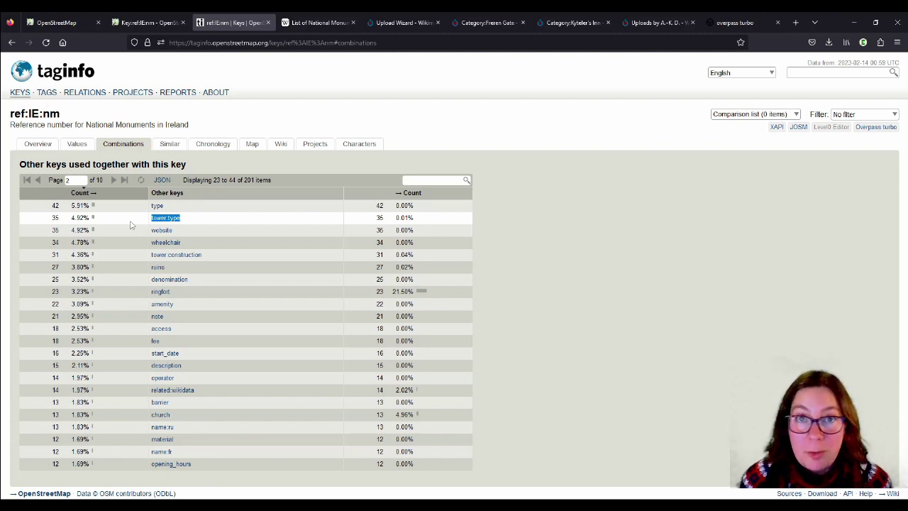
drag(178, 303, 49, 304)
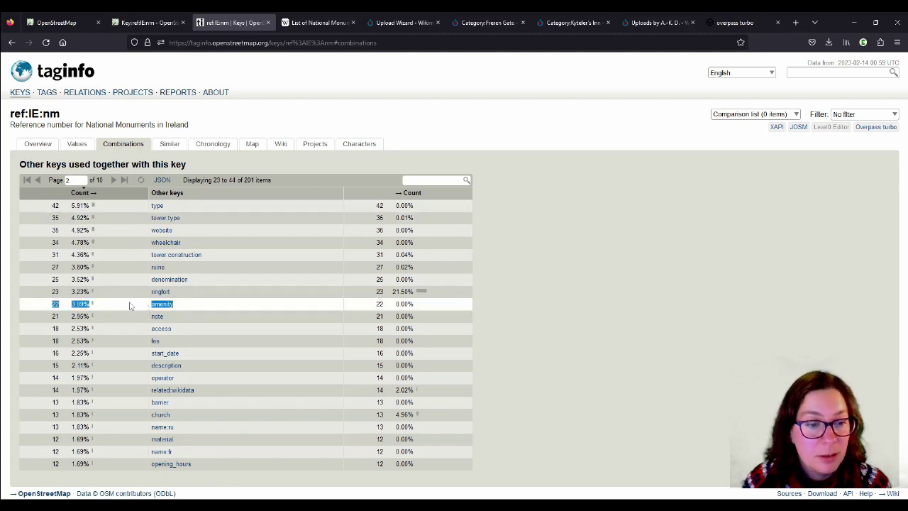
click(57, 355)
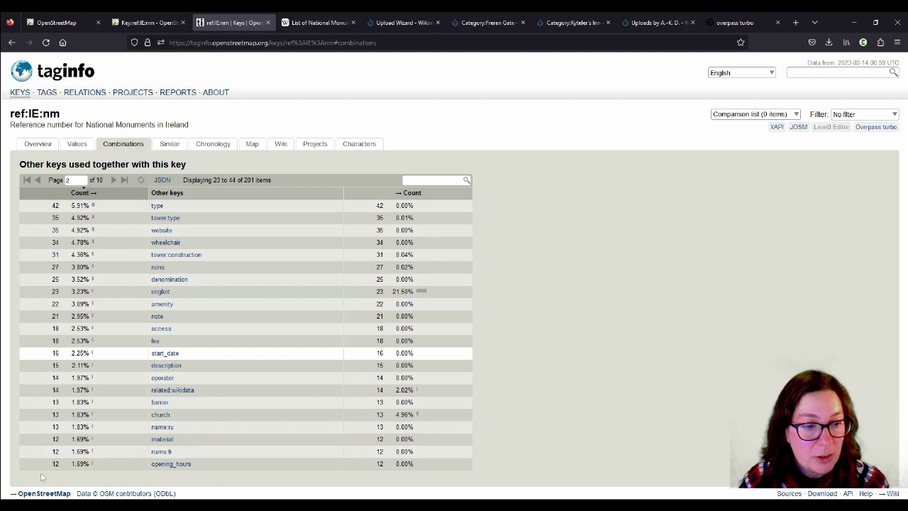
click(117, 181)
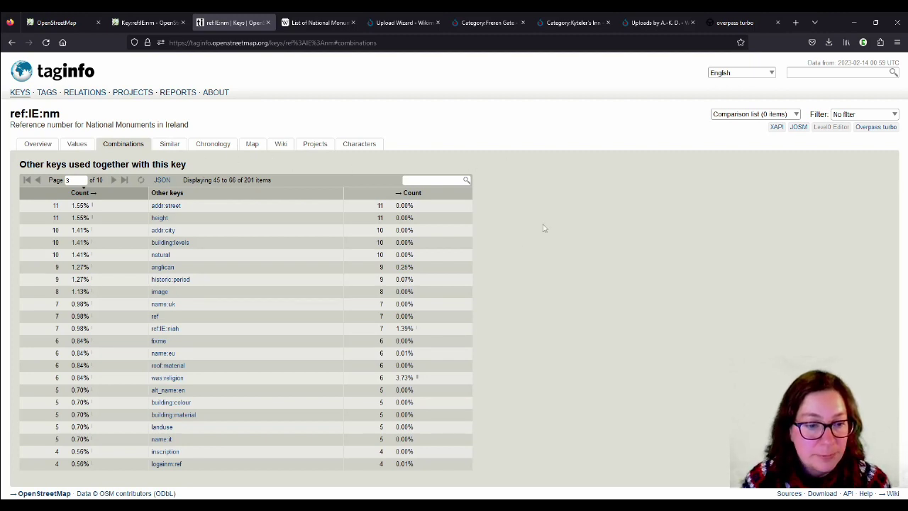
Advance through pages 4, 5 and the last page, noting wayside_cross, then return to page 9 (items 177–198)
click(114, 180)
click(114, 180)
click(125, 180)
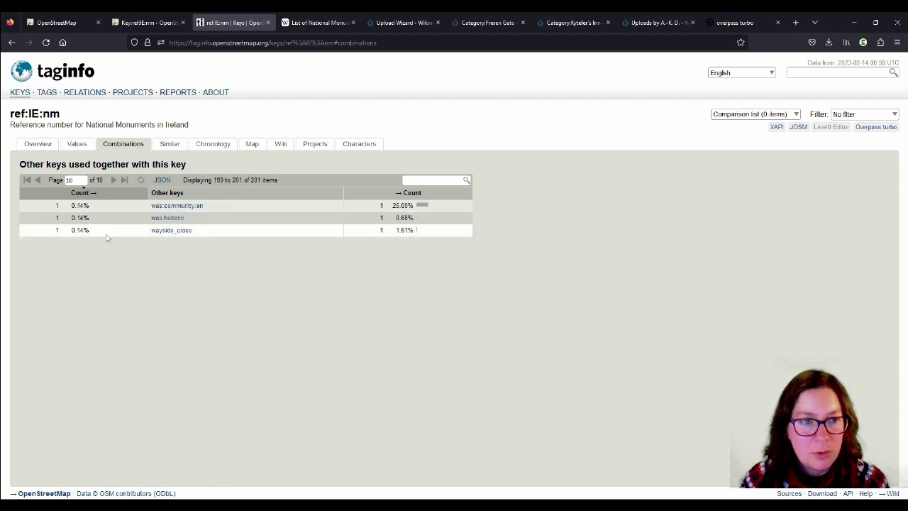
drag(190, 230, 155, 236)
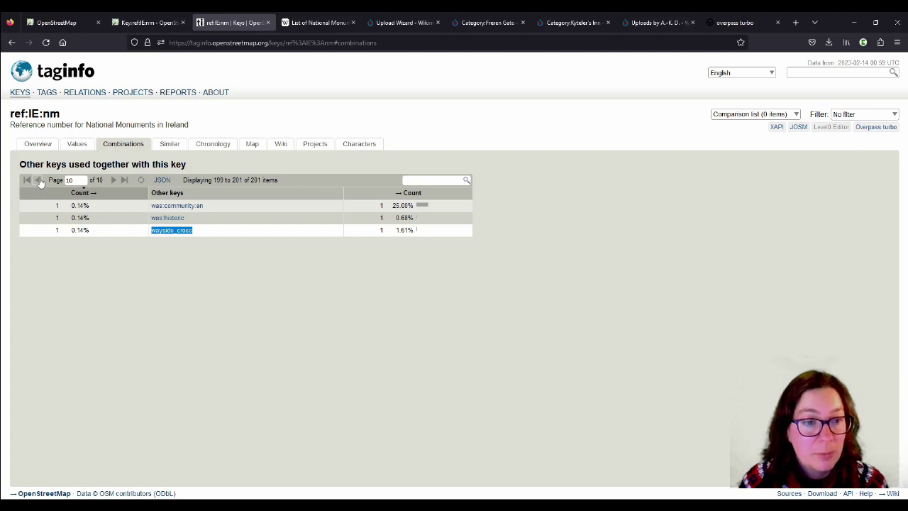
click(38, 180)
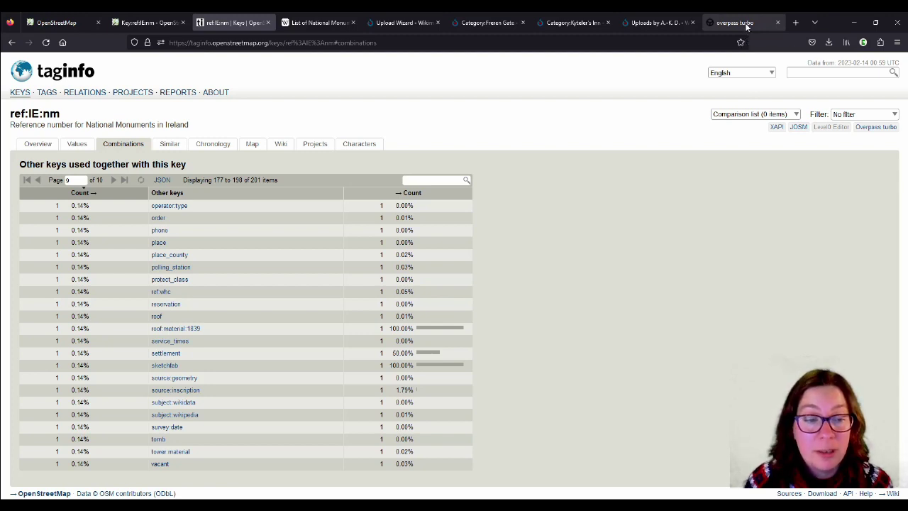
Zoom the Overpass Turbo ref:IE:nm results out to show monument markers across all of Ireland
click(746, 25)
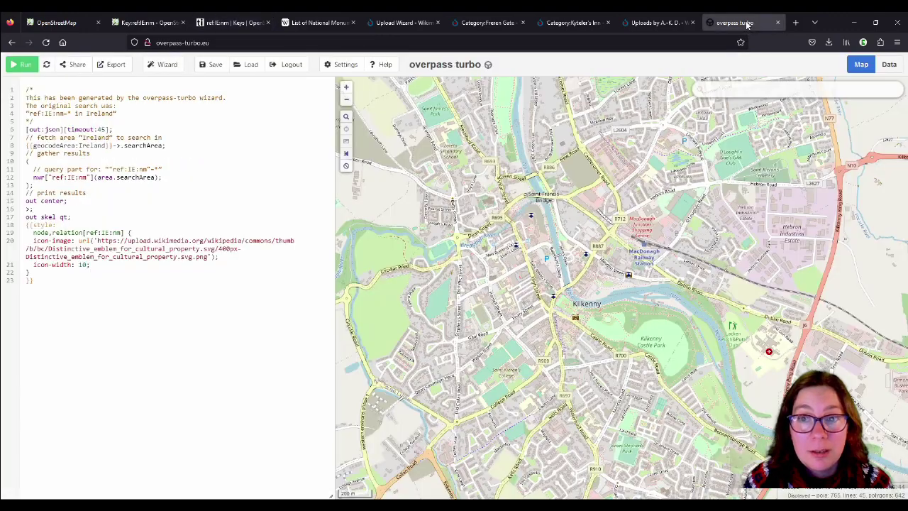
scroll(545, 266, down, 5)
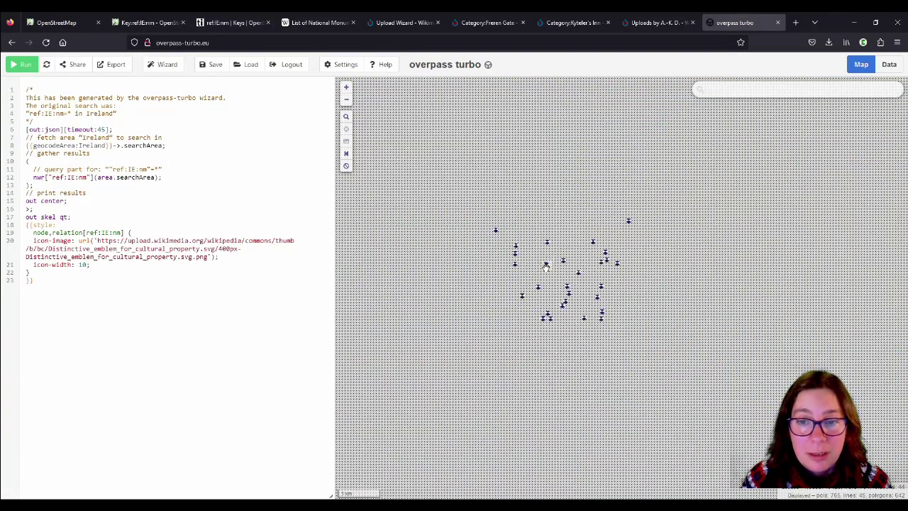
scroll(544, 266, up, 4)
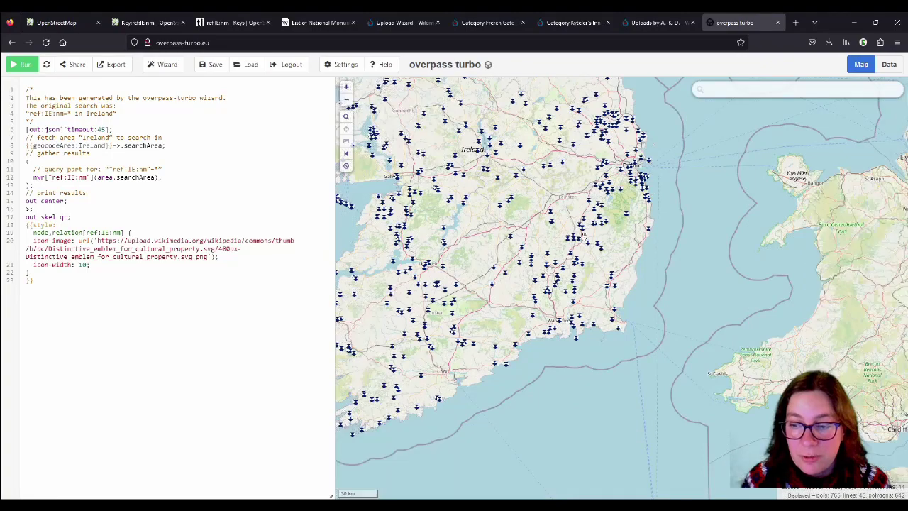
scroll(598, 231, down, 2)
scroll(625, 293, up, 2)
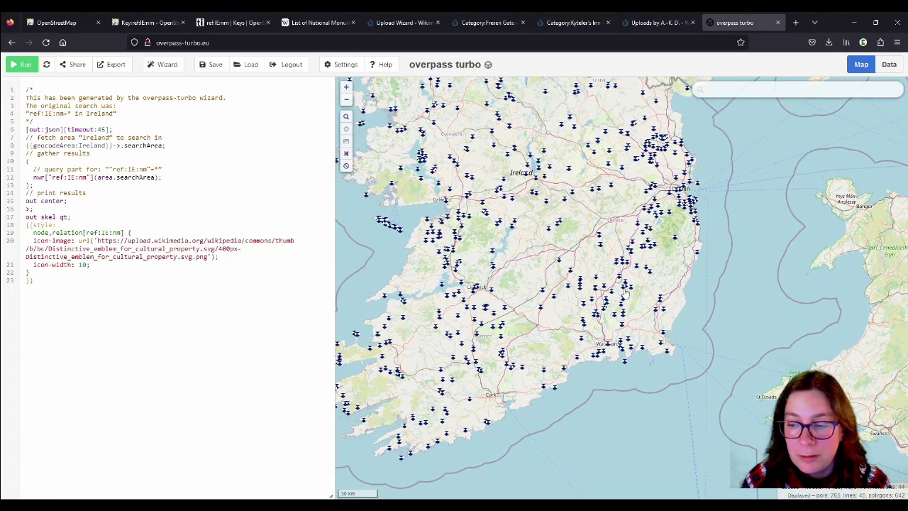
scroll(576, 339, down, 2)
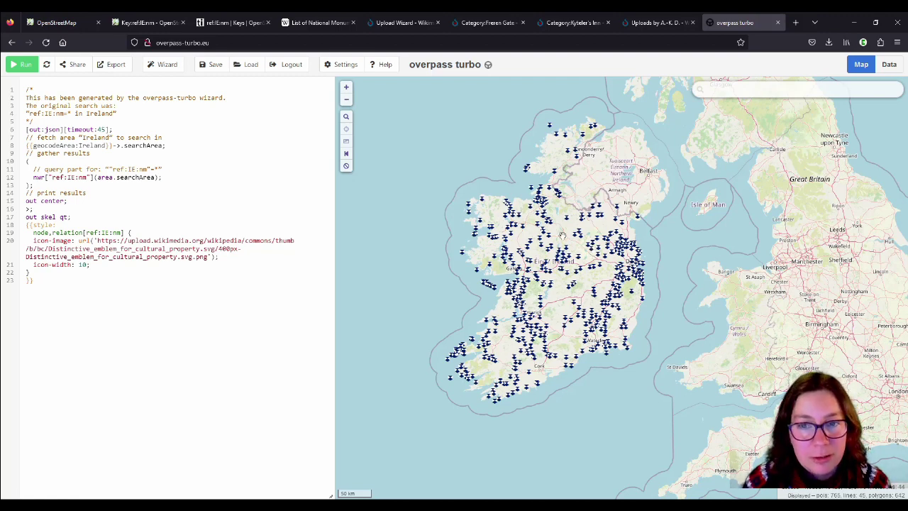
Go from the Limerick list via County Louth to the County Laois National Monuments list and view its table
click(317, 23)
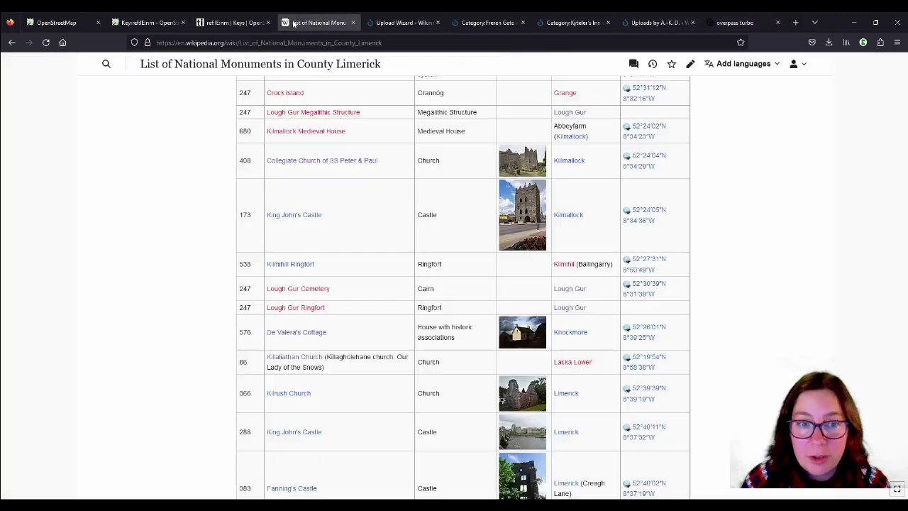
scroll(418, 368, down, 8)
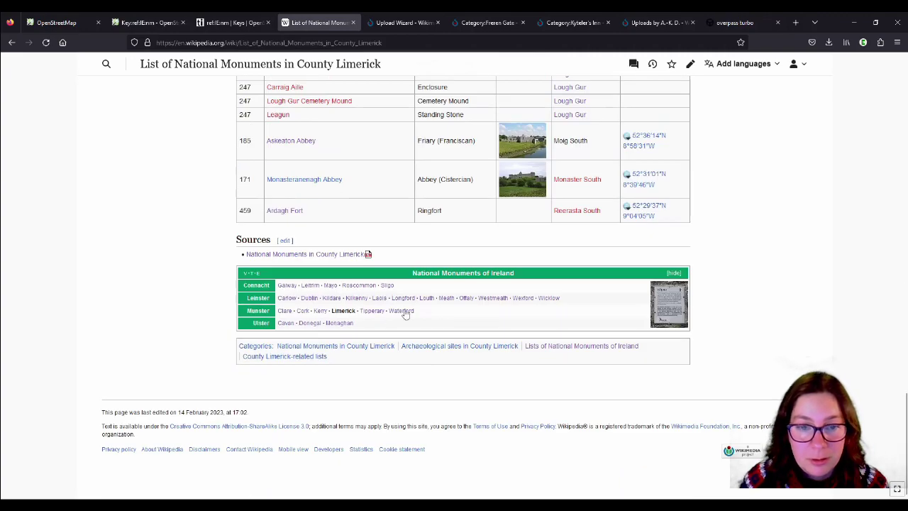
click(431, 303)
scroll(759, 286, down, 10)
scroll(758, 286, down, 8)
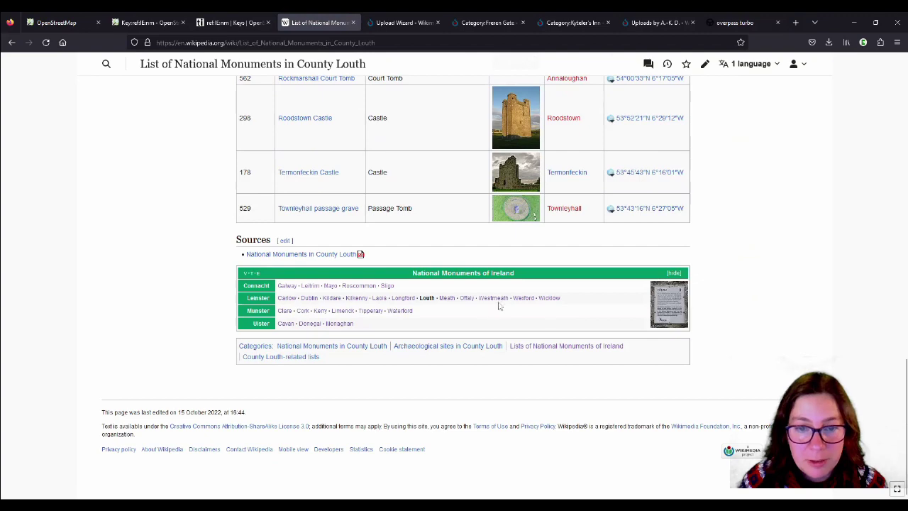
click(380, 299)
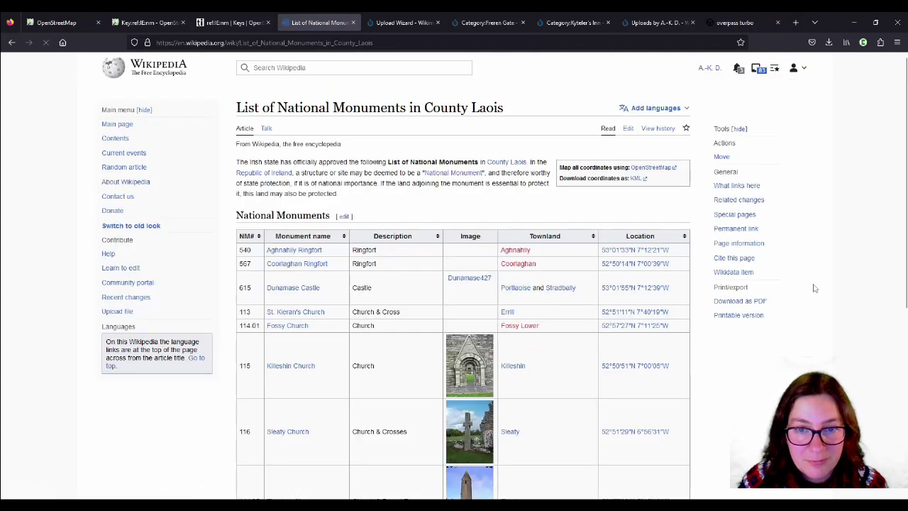
scroll(814, 288, down, 10)
scroll(815, 287, up, 5)
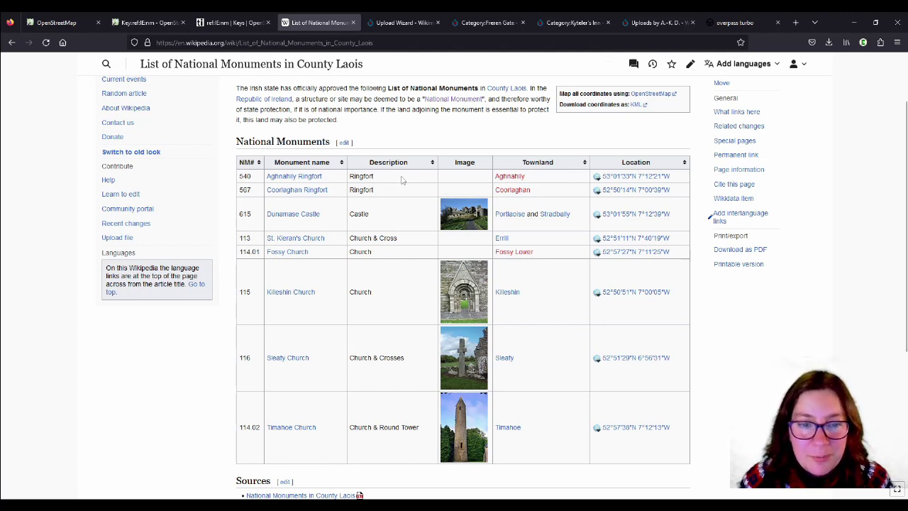
scroll(397, 290, down, 1)
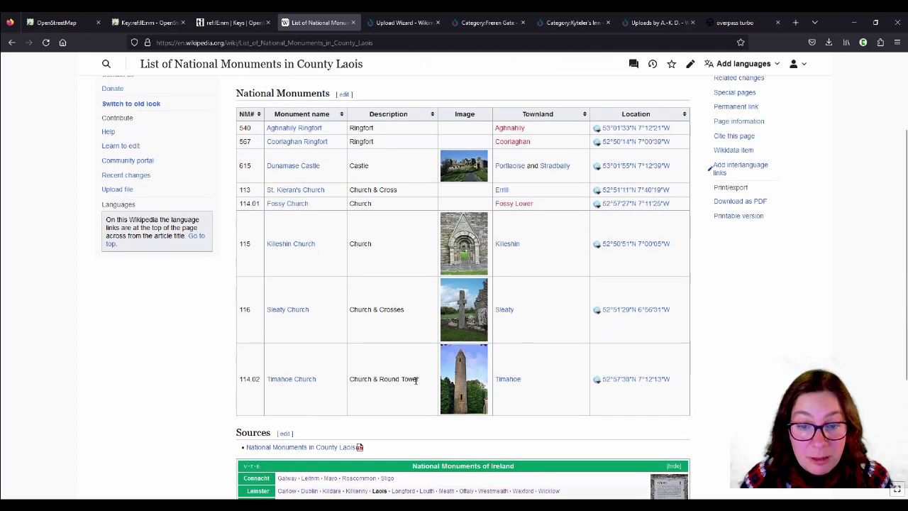
scroll(411, 377, up, 1)
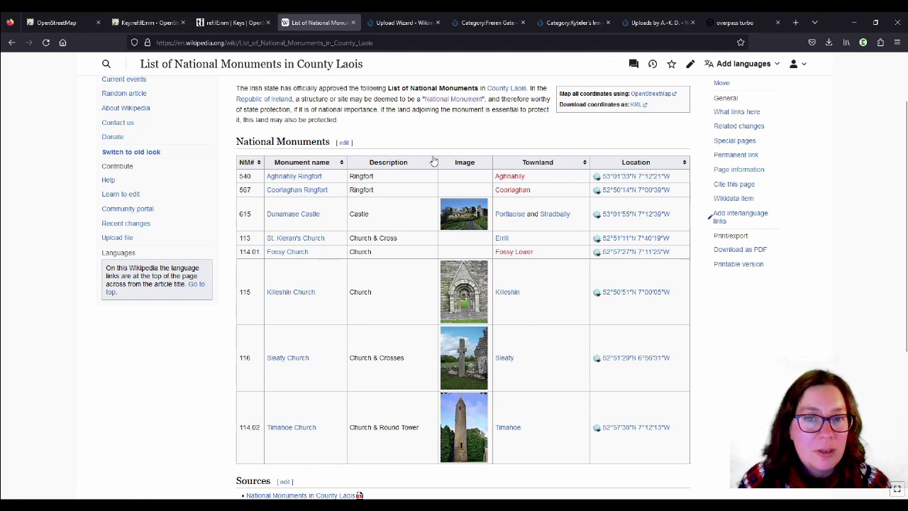
scroll(415, 222, down, 1)
scroll(416, 222, up, 1)
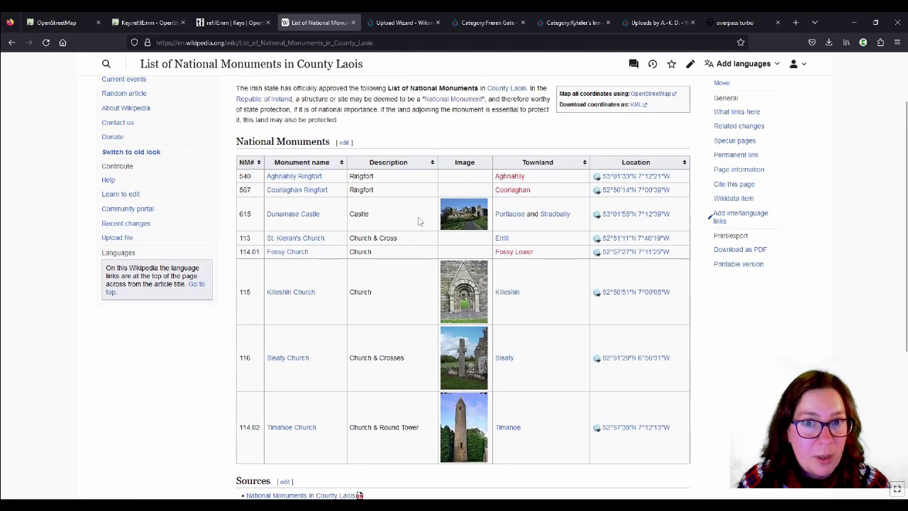
Return to page 9 of taginfo's ref:IE:nm combinations, operator:type to vacant
click(239, 26)
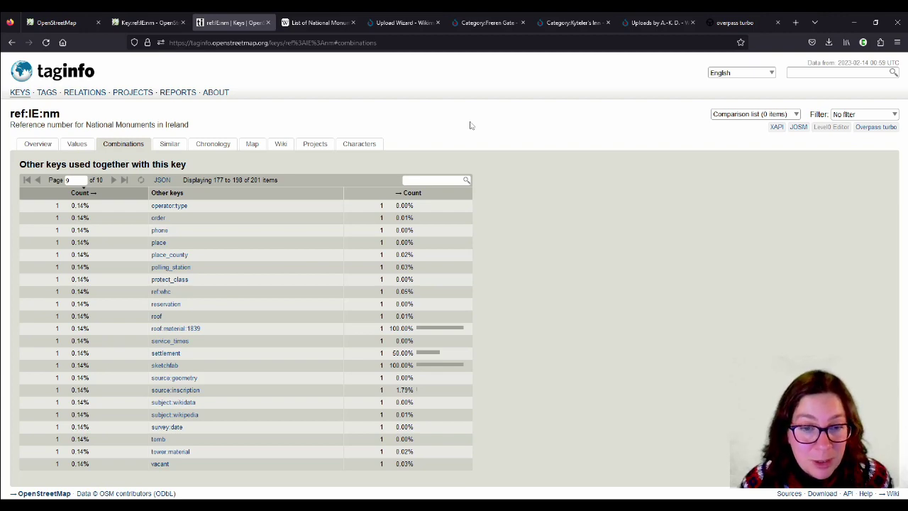
Highlight the ref:IE:nm=unknown recommendation on the Key:ref:IE:nm wiki page
key(ctrl+shift+Tab)
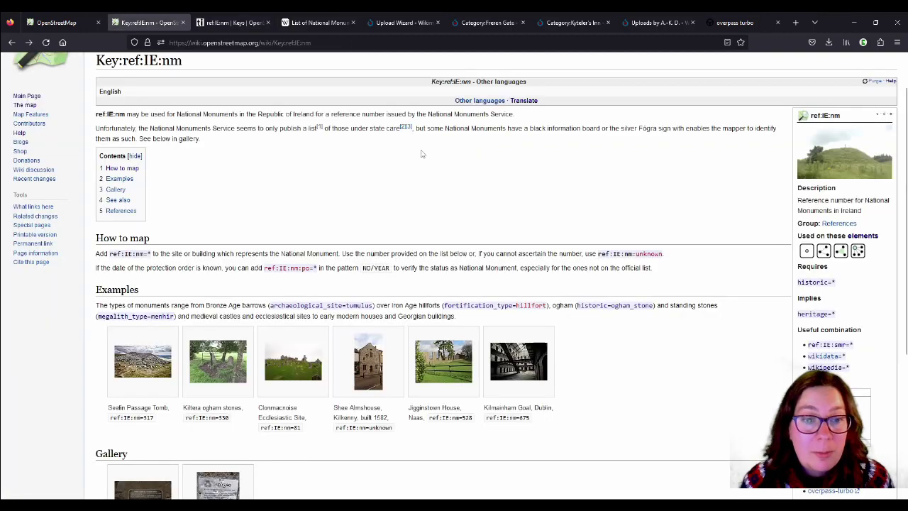
drag(667, 254, 597, 257)
scroll(552, 213, down, 2)
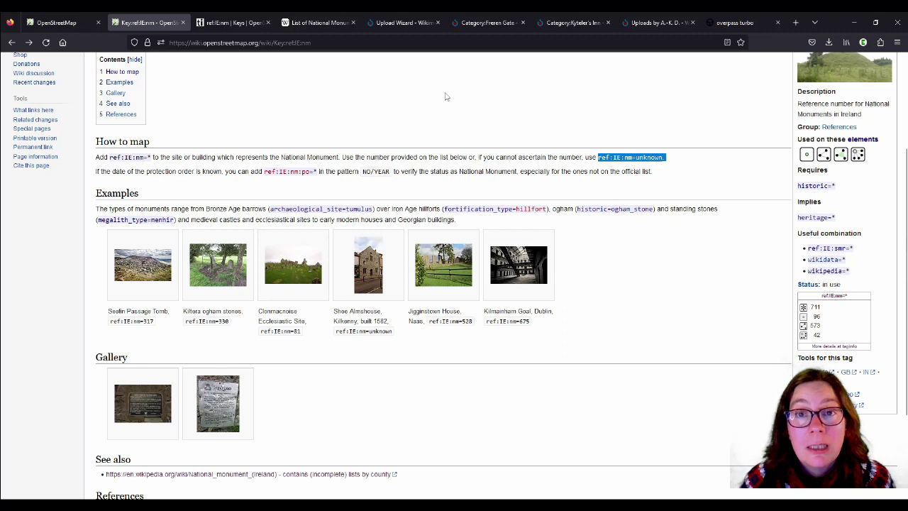
Look over the Freren Gate and Kyteler's Inn categories on Commons
click(488, 22)
scroll(458, 334, down, 5)
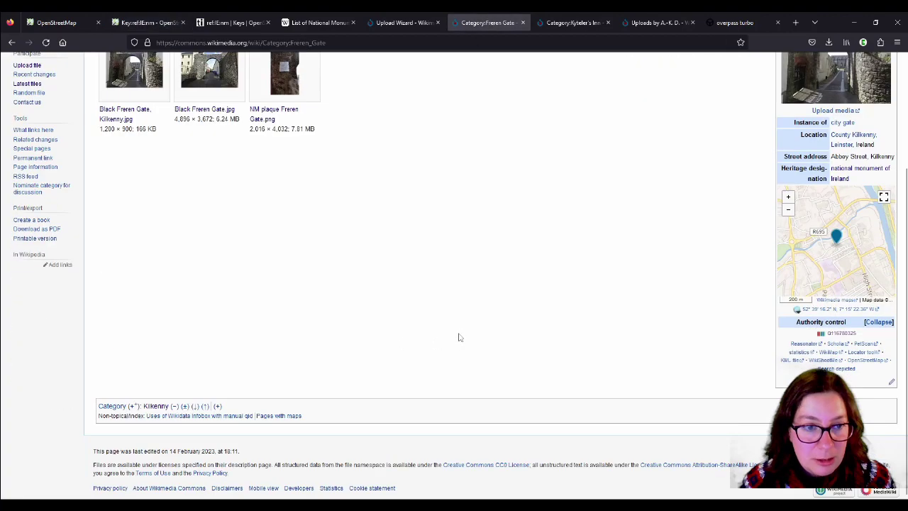
scroll(475, 325, up, 5)
click(578, 23)
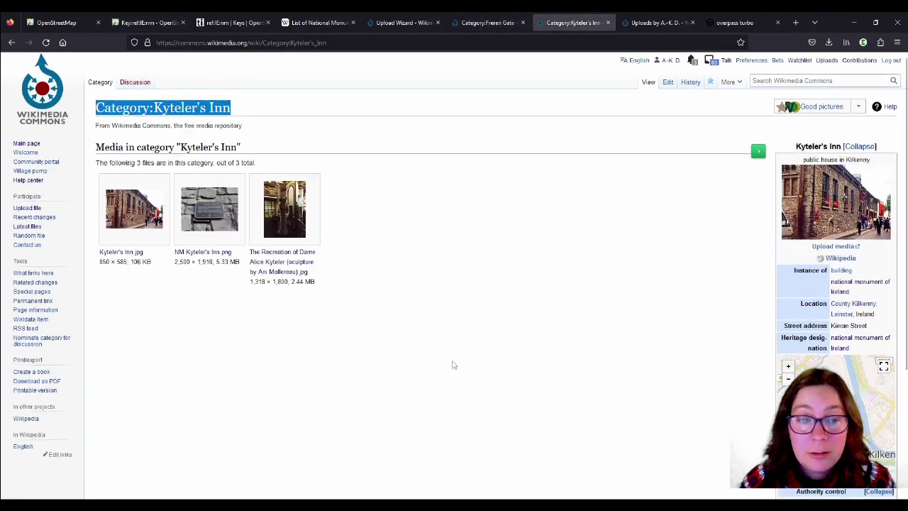
scroll(454, 361, up, 2)
Open NM Kyteler's Inn.png and follow its National Monument of Ireland plaques category
click(219, 204)
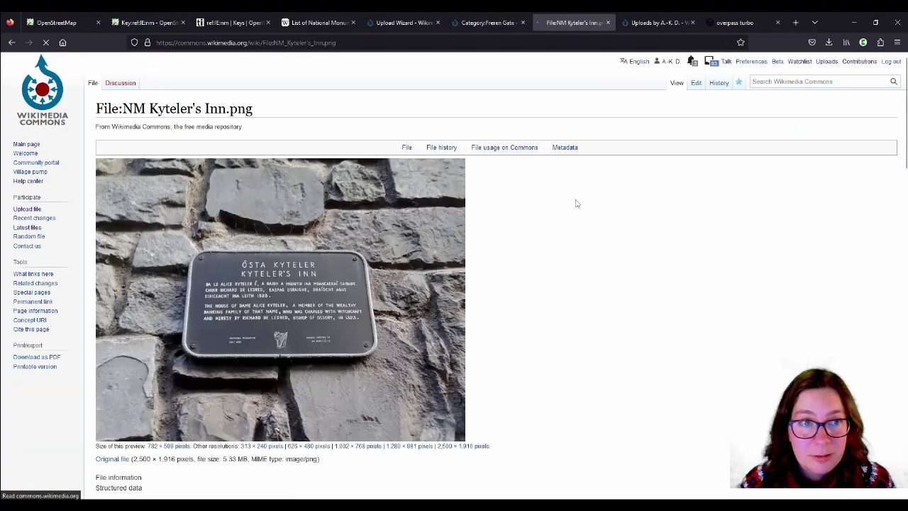
scroll(594, 380, down, 5)
scroll(598, 383, up, 1)
scroll(596, 379, down, 6)
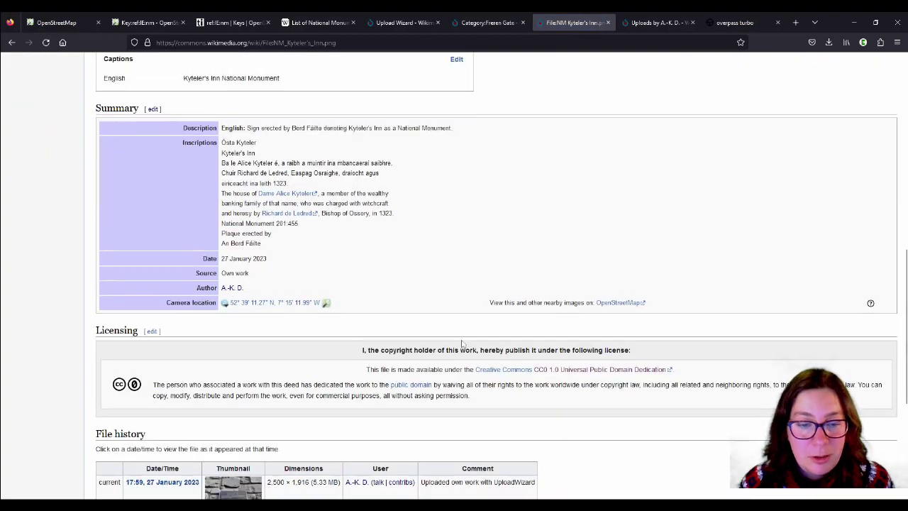
click(306, 408)
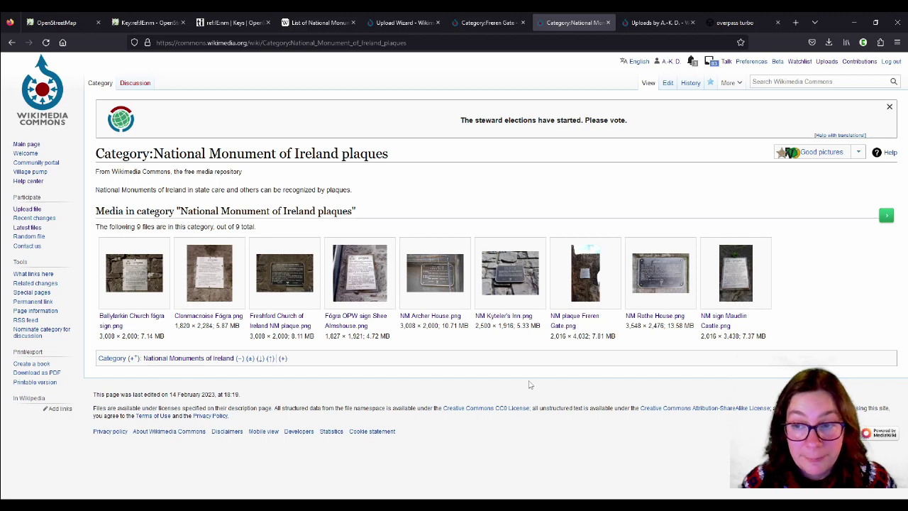